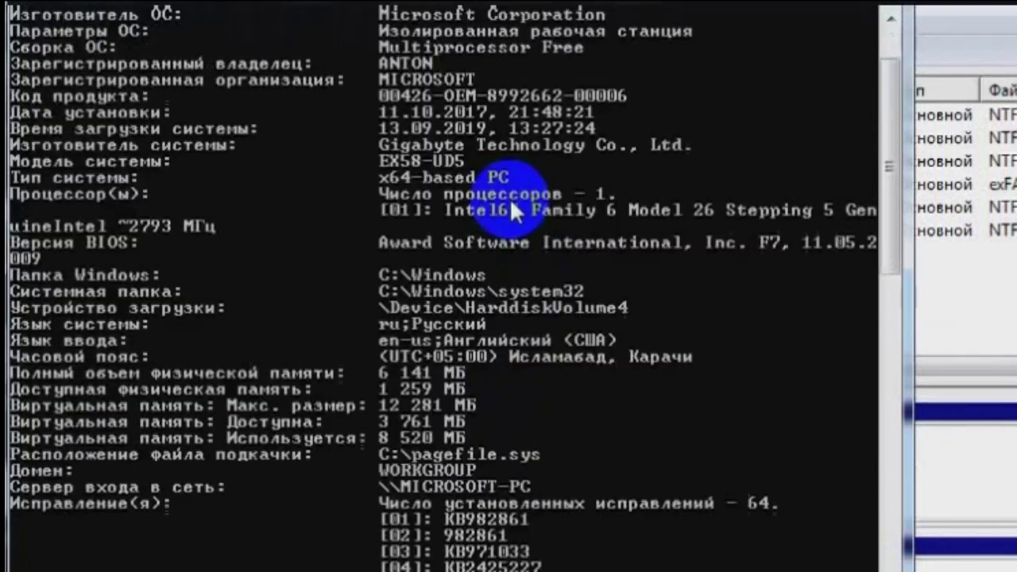
Examine the systeminfo output in the command prompt, focusing on the Windows product code, installation date and boot time
scroll(509, 198, "down", 14)
scroll(635, 273, "up", 14)
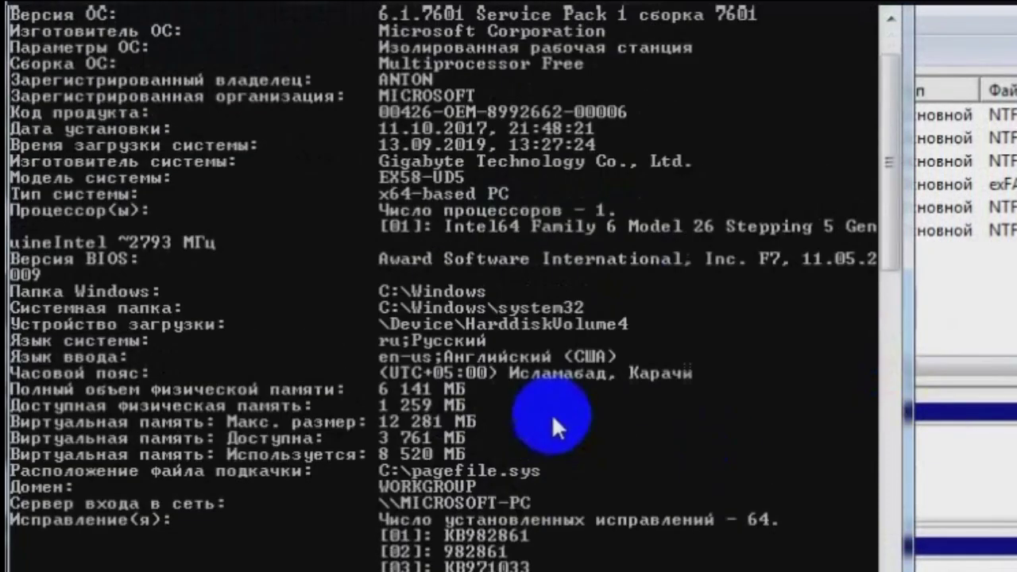
scroll(494, 291, "up", 2)
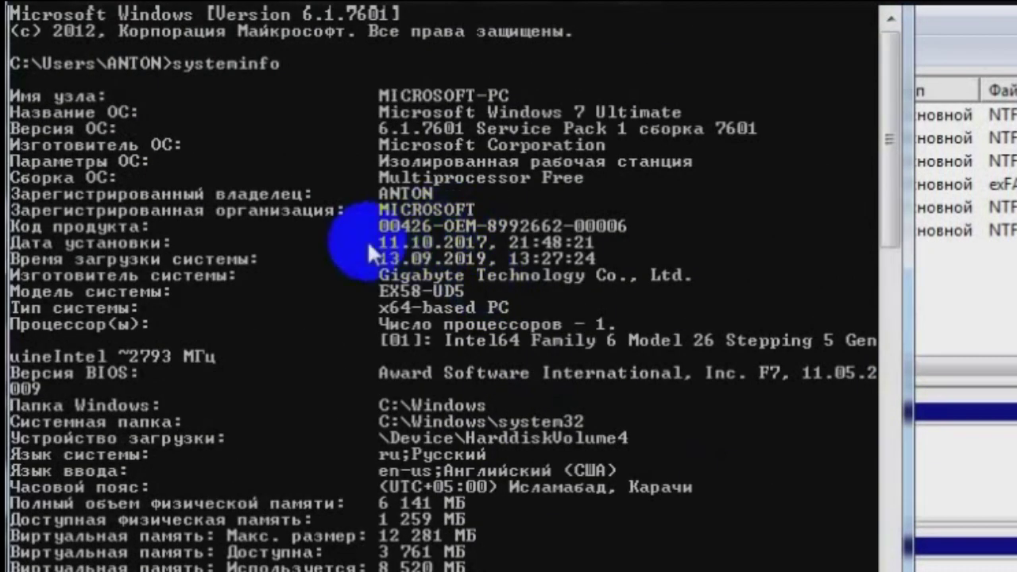
left_click(454, 243)
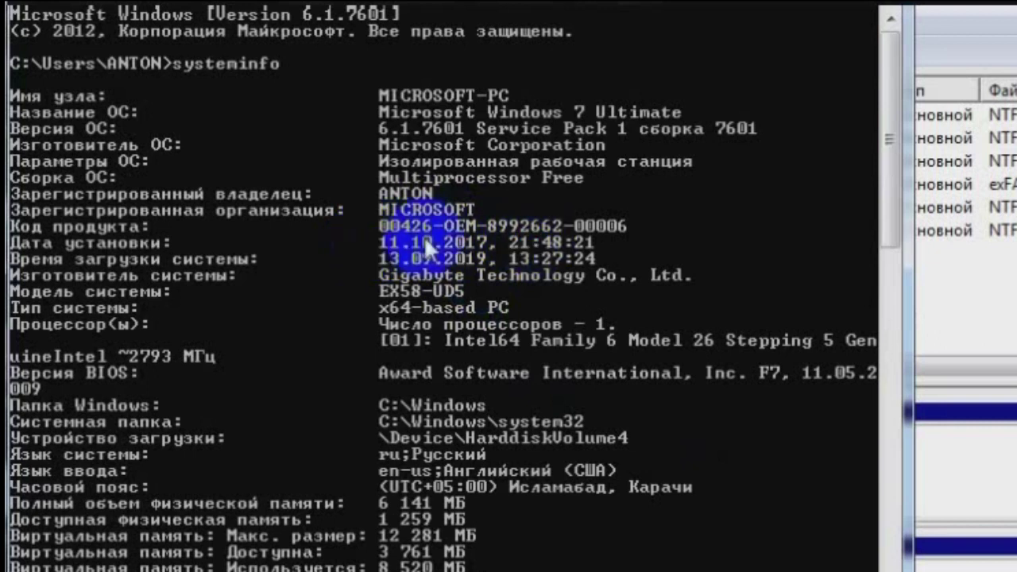
right_click(403, 228)
left_click(486, 251)
left_click_drag(382, 240, 596, 246)
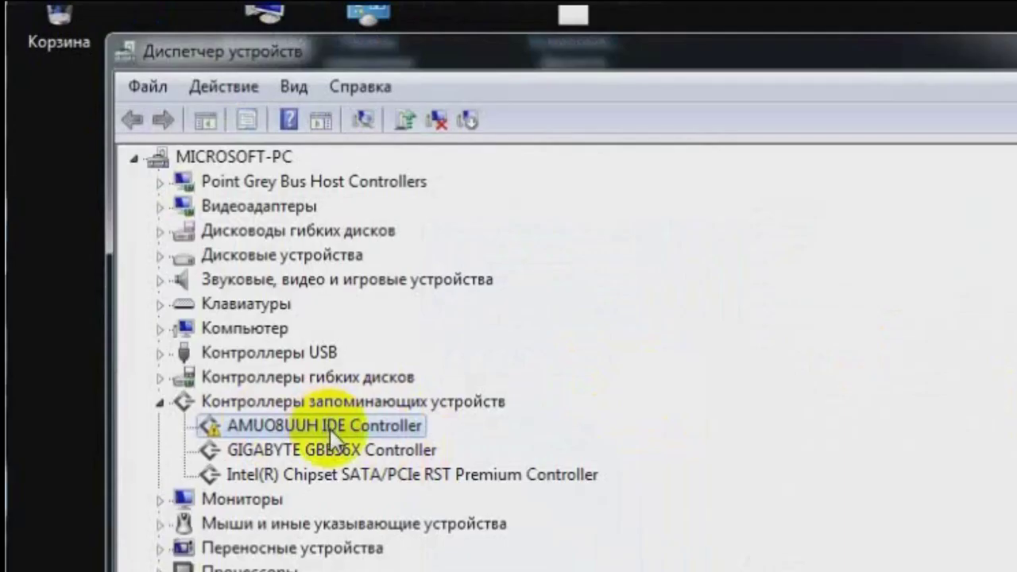
Inspect the general, driver, details and resources properties of the AMUO8UUH IDE Controller, then close them
double_click(328, 435)
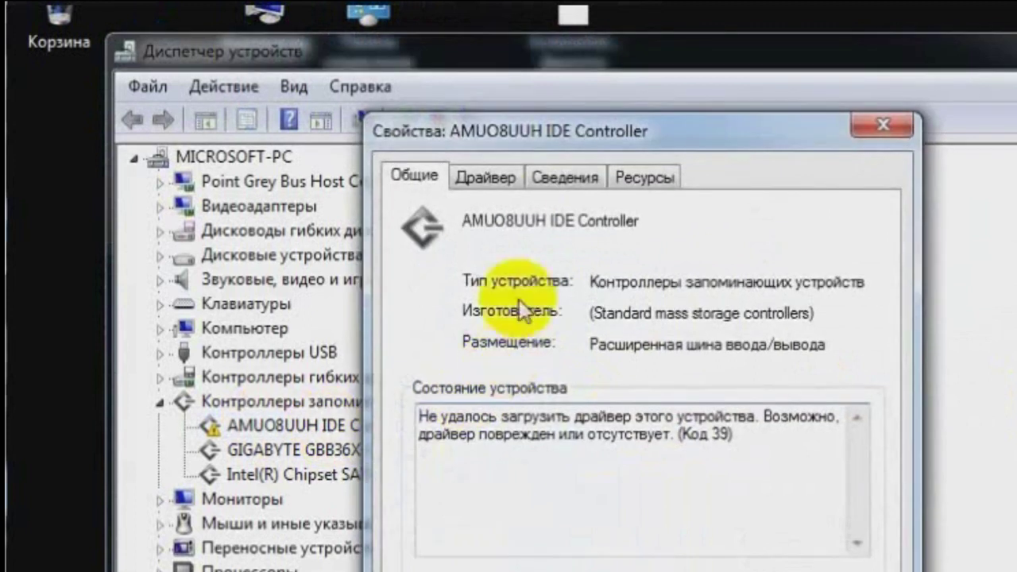
left_click(500, 182)
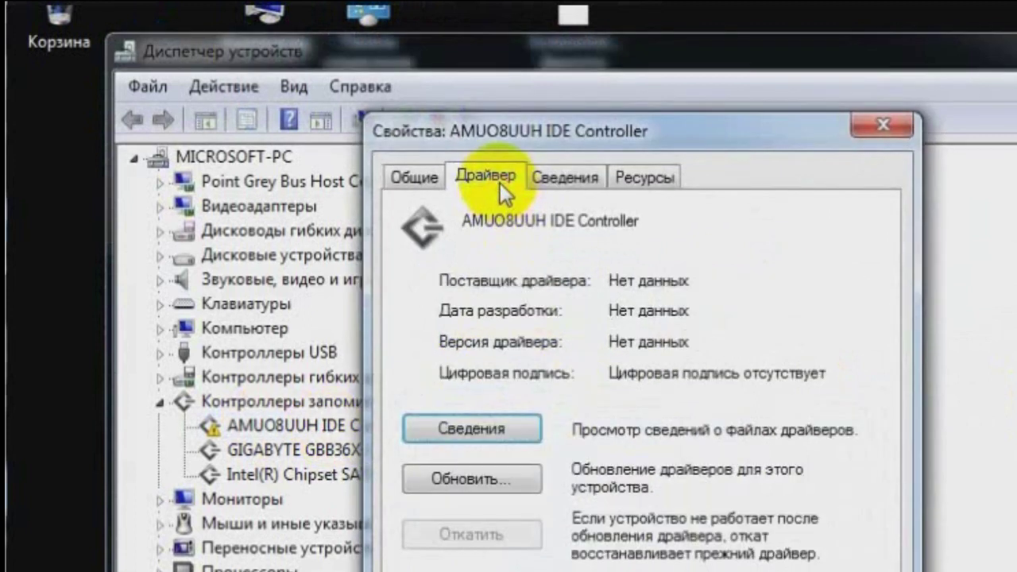
left_click(562, 181)
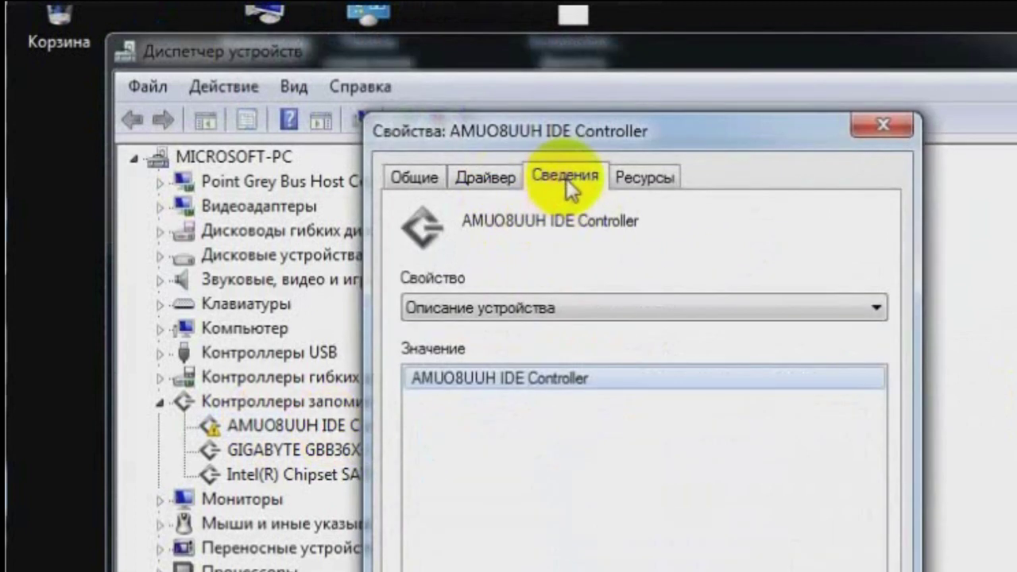
left_click(636, 179)
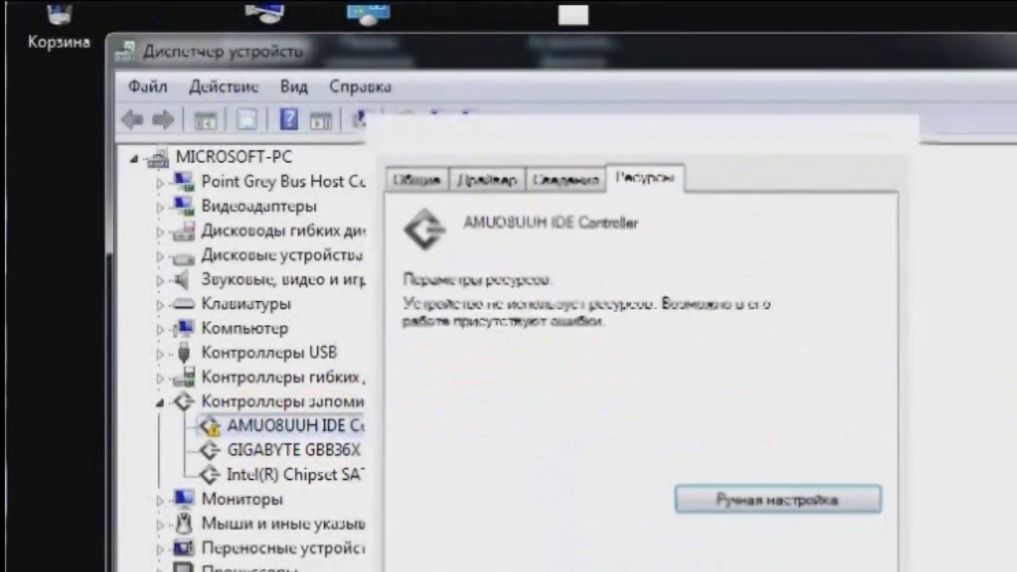
key("Escape")
double_click(401, 447)
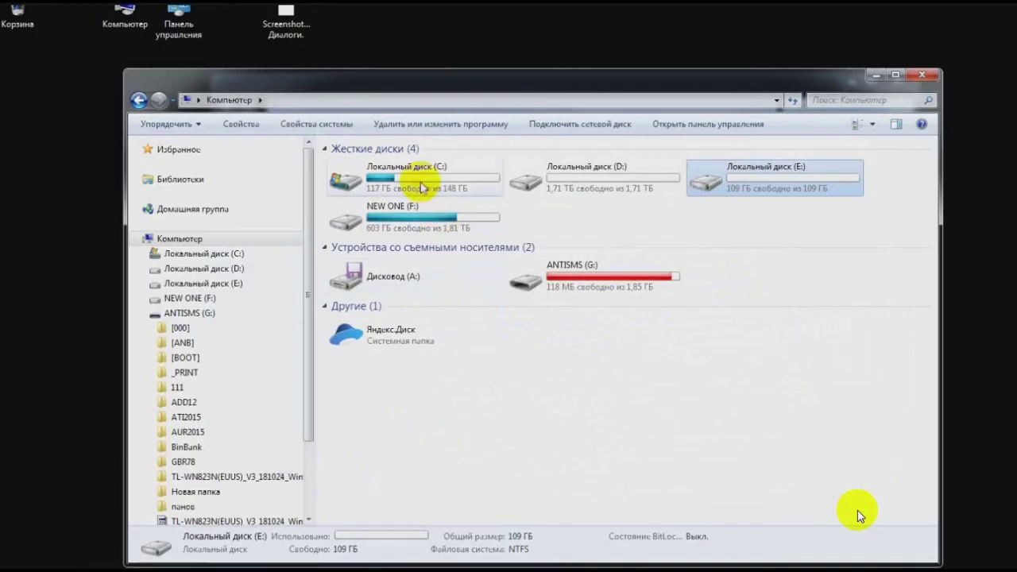
Open local disk C: and review the previous versions of the Windows folder
double_click(421, 187)
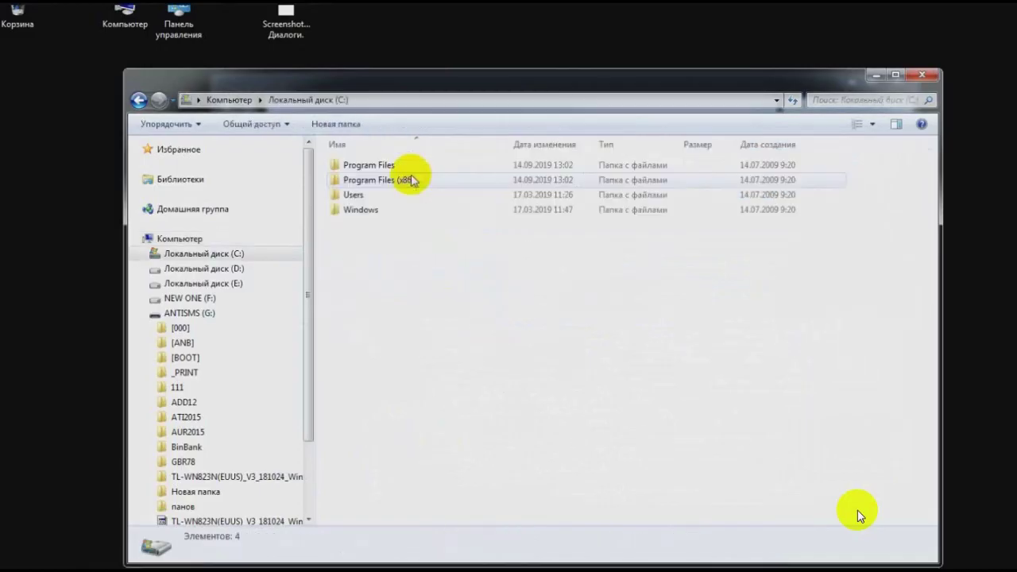
left_click(359, 209)
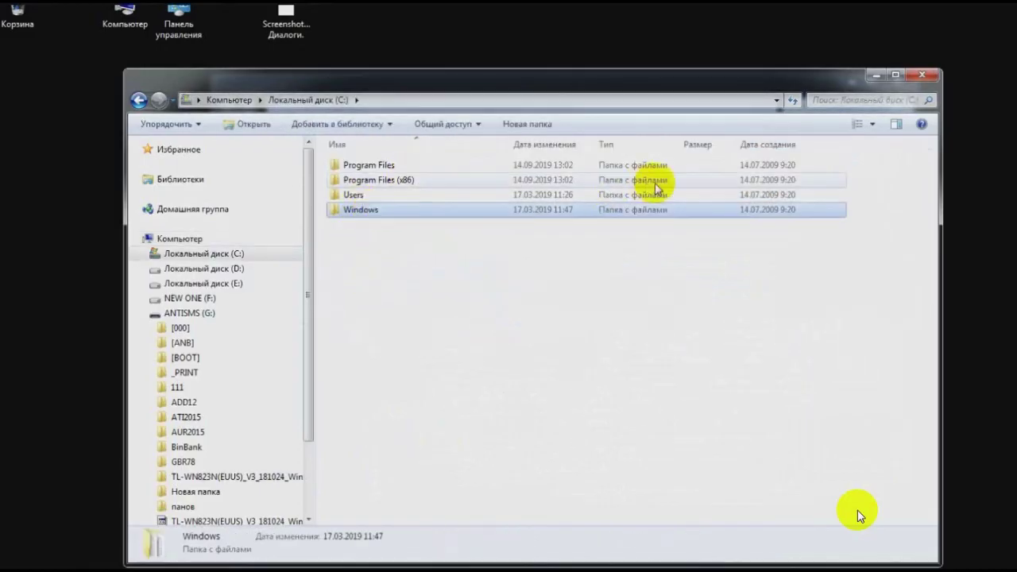
right_click(382, 213)
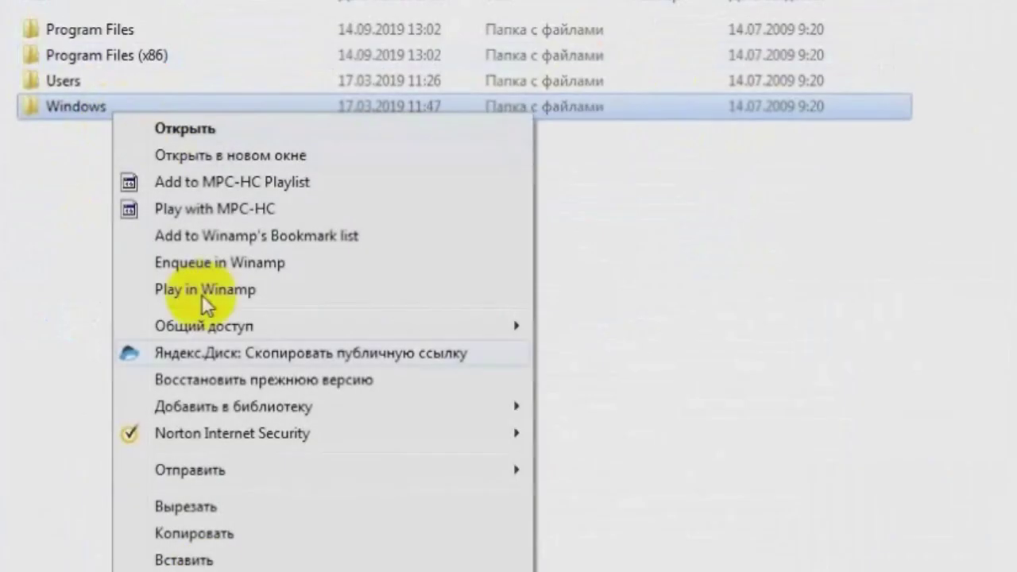
left_click(461, 366)
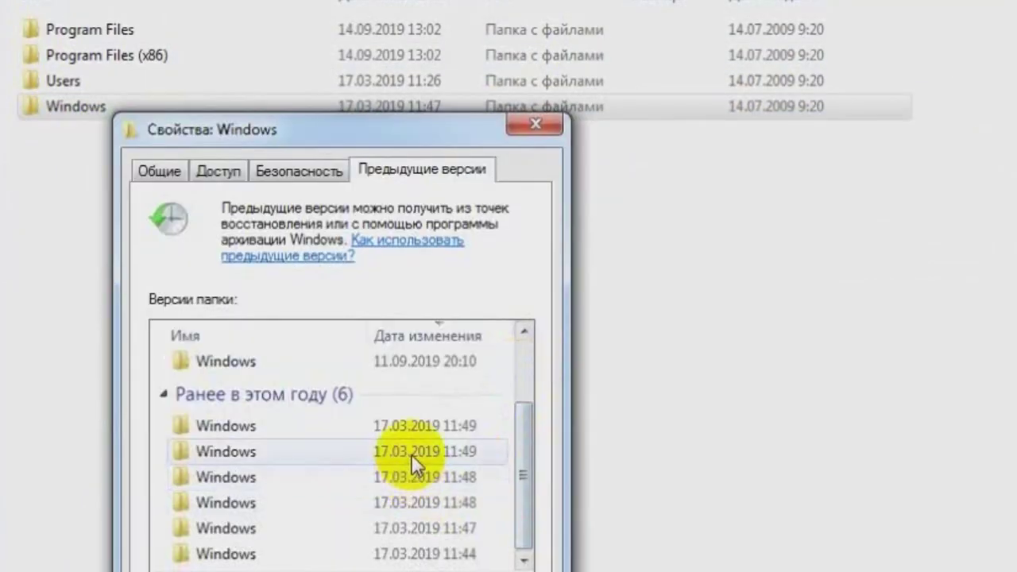
left_click(425, 428)
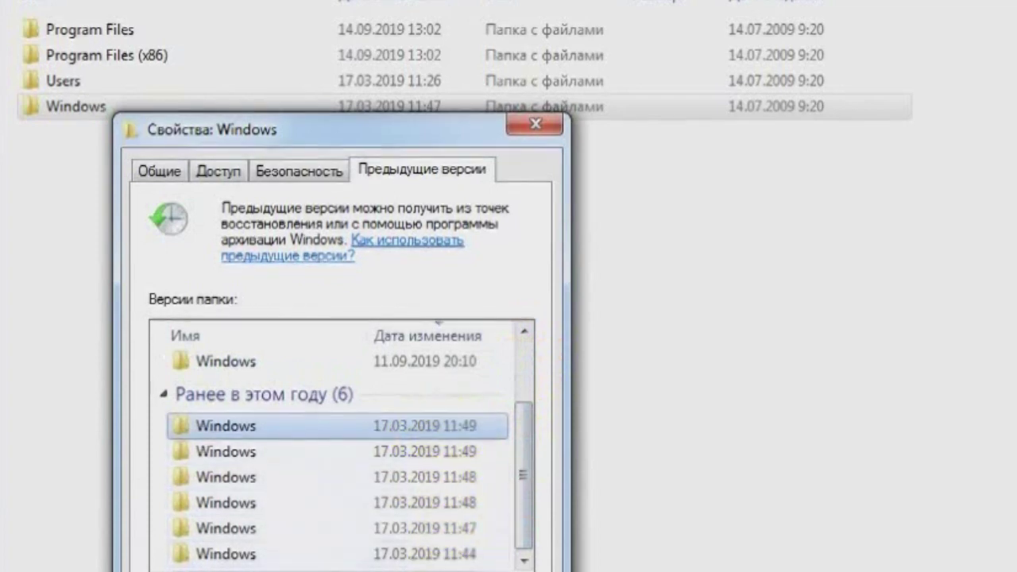
key("Escape")
Review the previous versions of the Program Files, Program Files (x86) and Users folders on disk C:
right_click(109, 31)
left_click(243, 569)
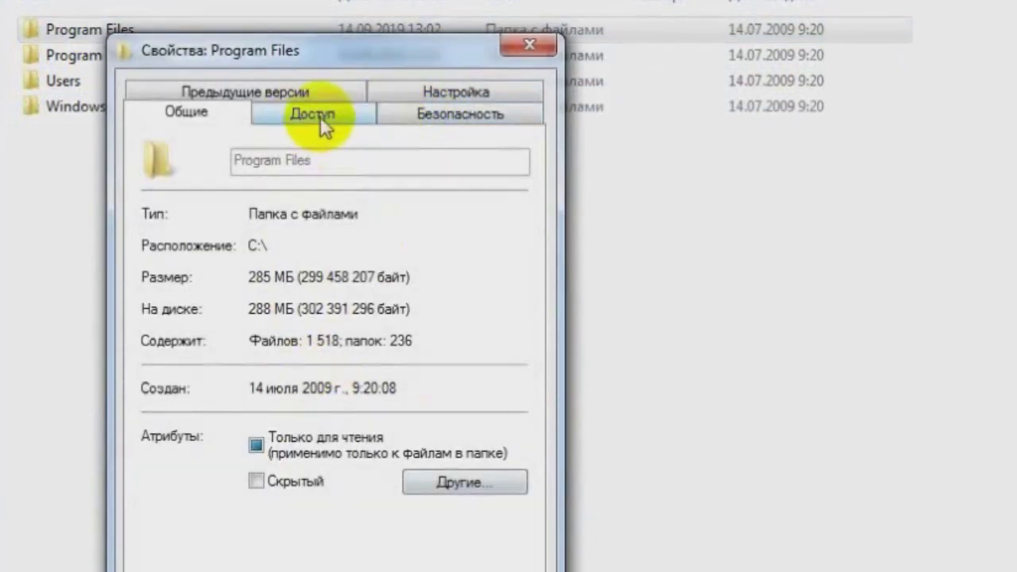
left_click(244, 91)
left_click_drag(513, 336, 509, 401)
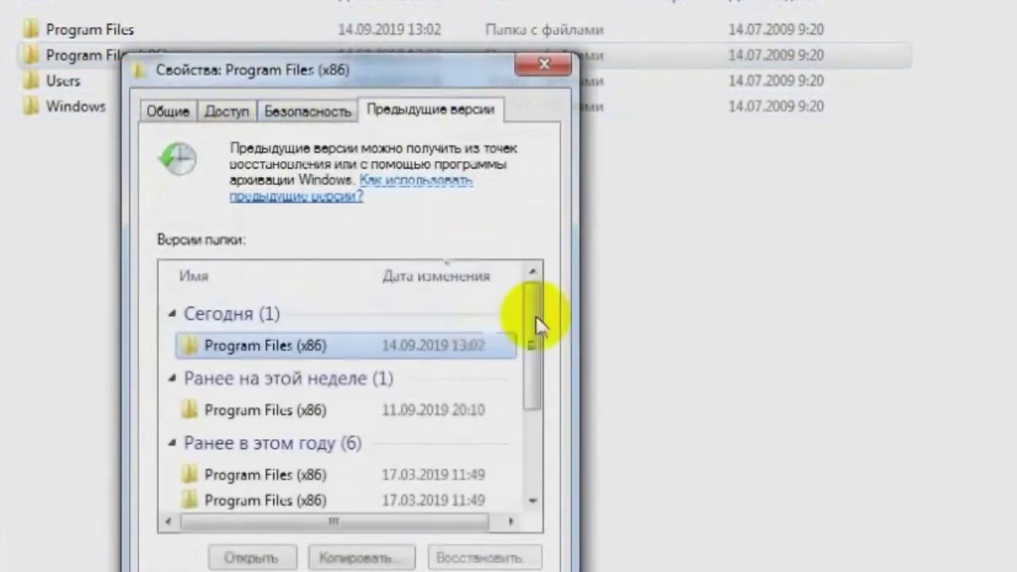
left_click_drag(535, 314, 526, 409)
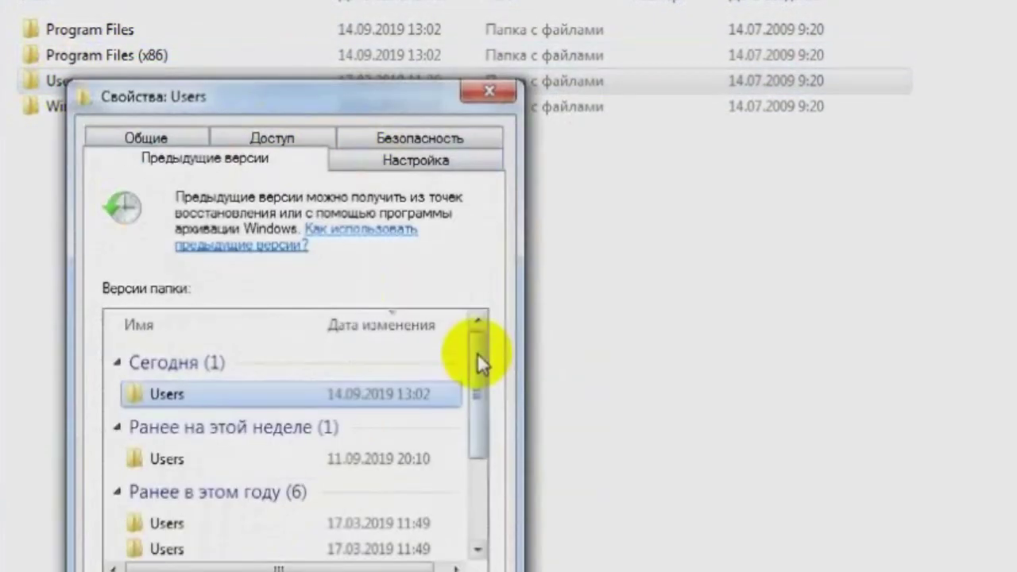
left_click_drag(481, 351, 374, 504)
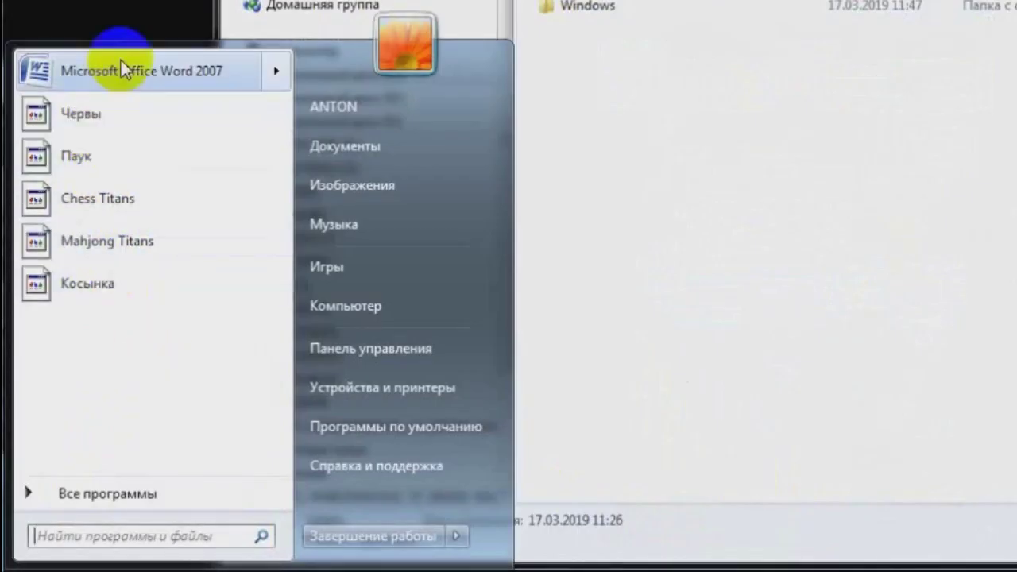
Show all installed programs and check the contents of the K-Lite Codec Pack and JetBrains folders
left_click(173, 480)
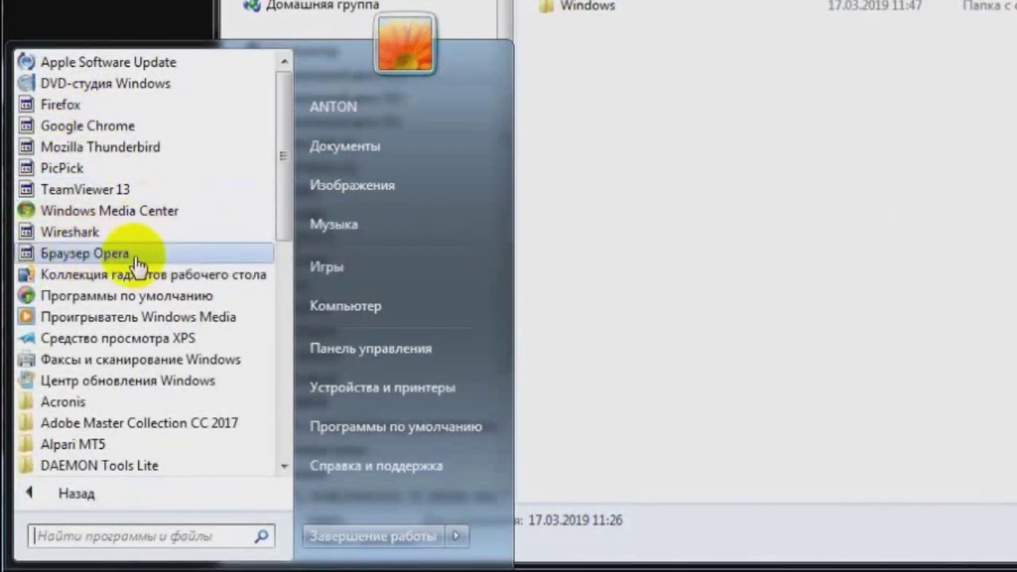
scroll(214, 321, "down", 5)
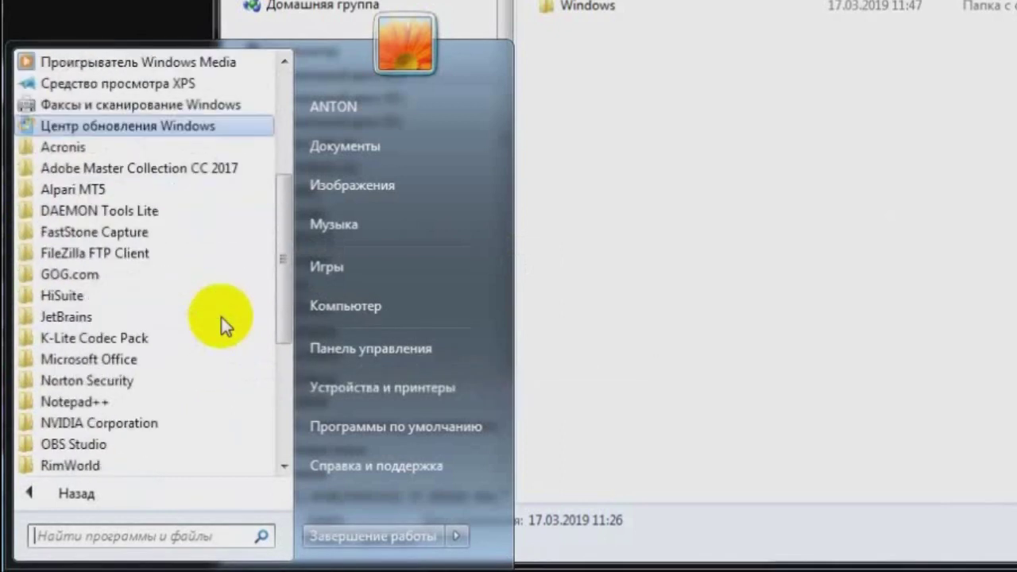
left_click(42, 339)
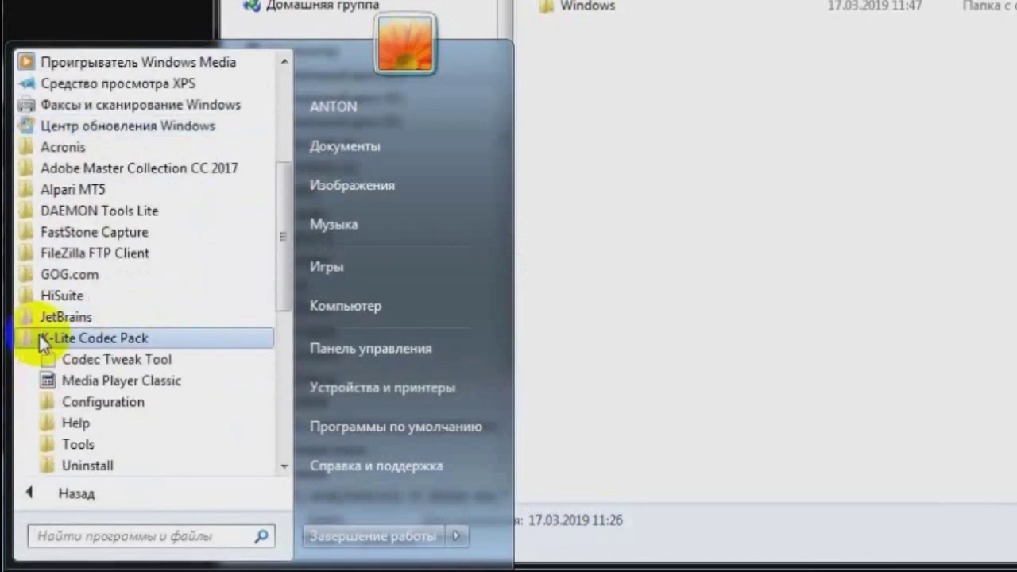
left_click(49, 340)
left_click(66, 317)
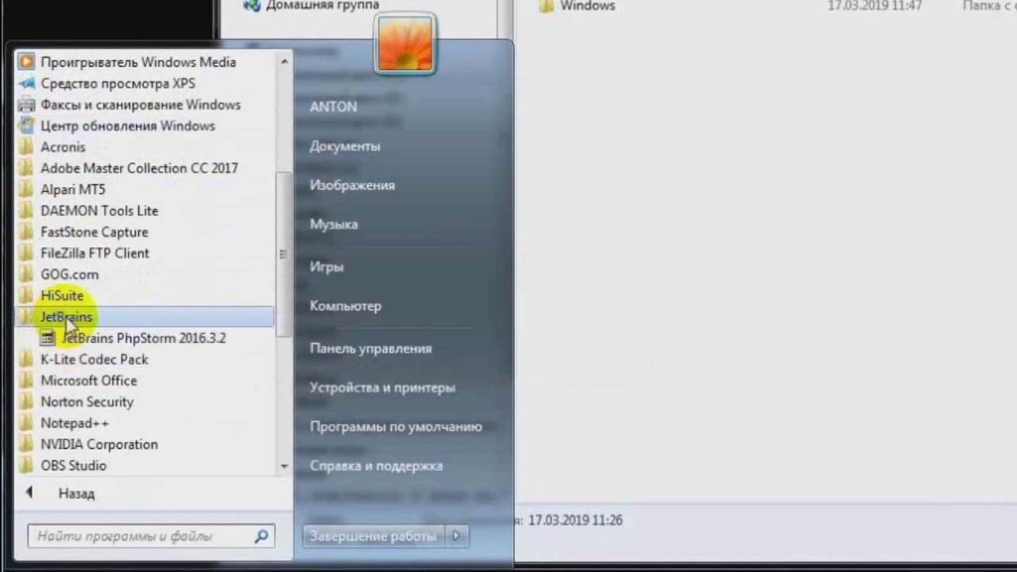
Expand the FileZilla FTP Client, FastStone Capture, Alpari MT5, Adobe Master Collection CC 2017 and Acronis program folders to view their shortcuts
left_click(81, 254)
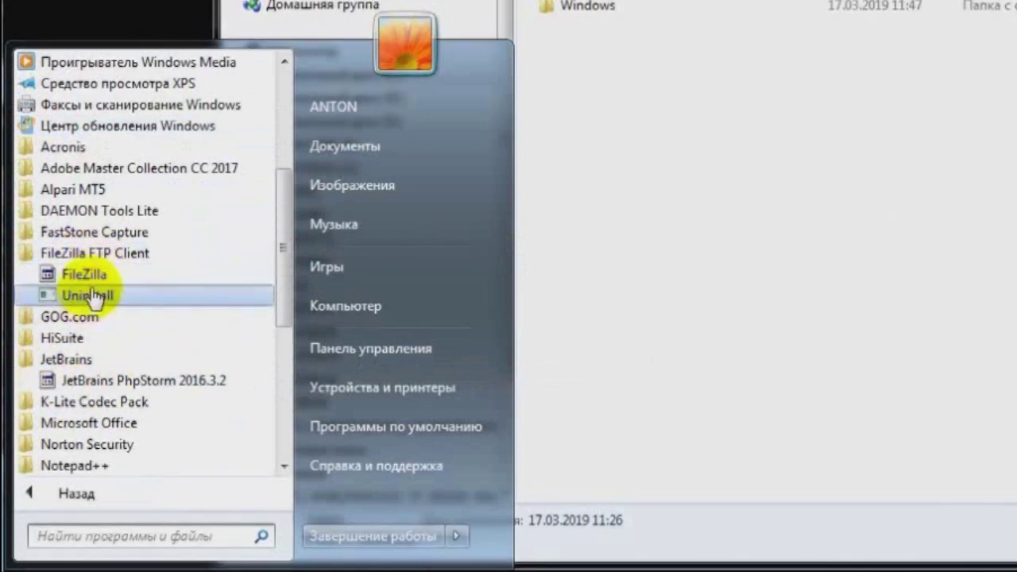
left_click(93, 232)
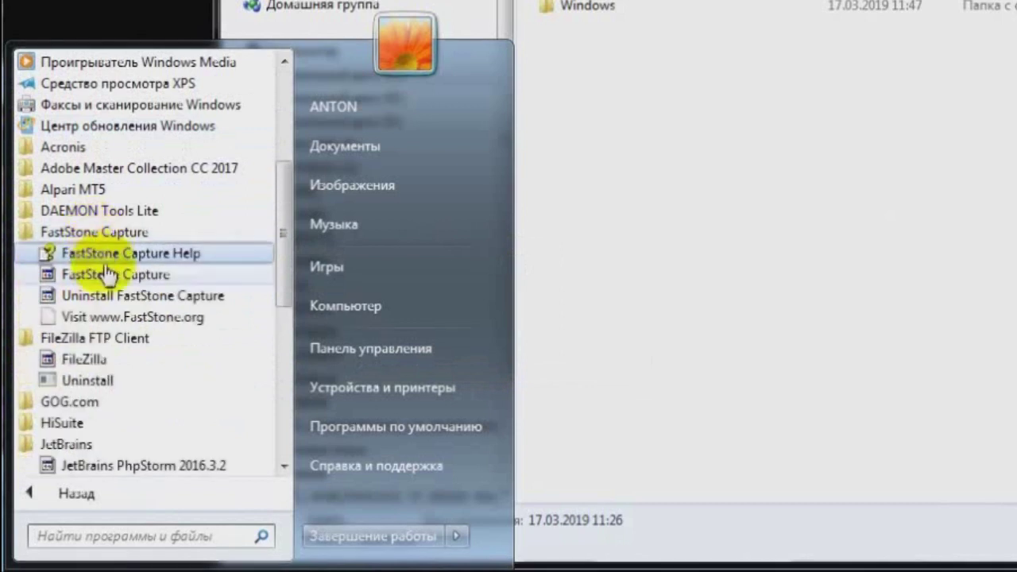
left_click(103, 190)
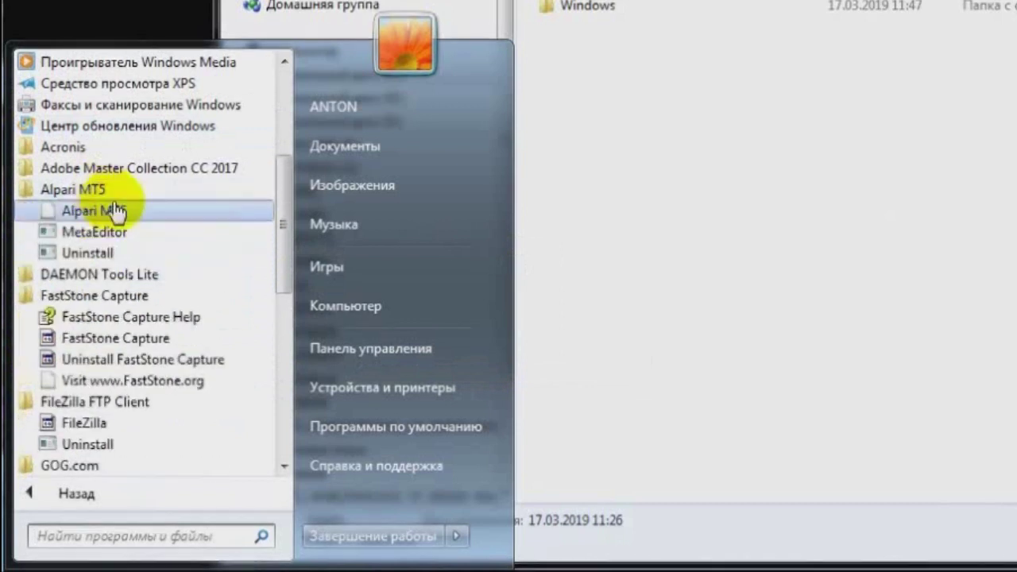
left_click(146, 173)
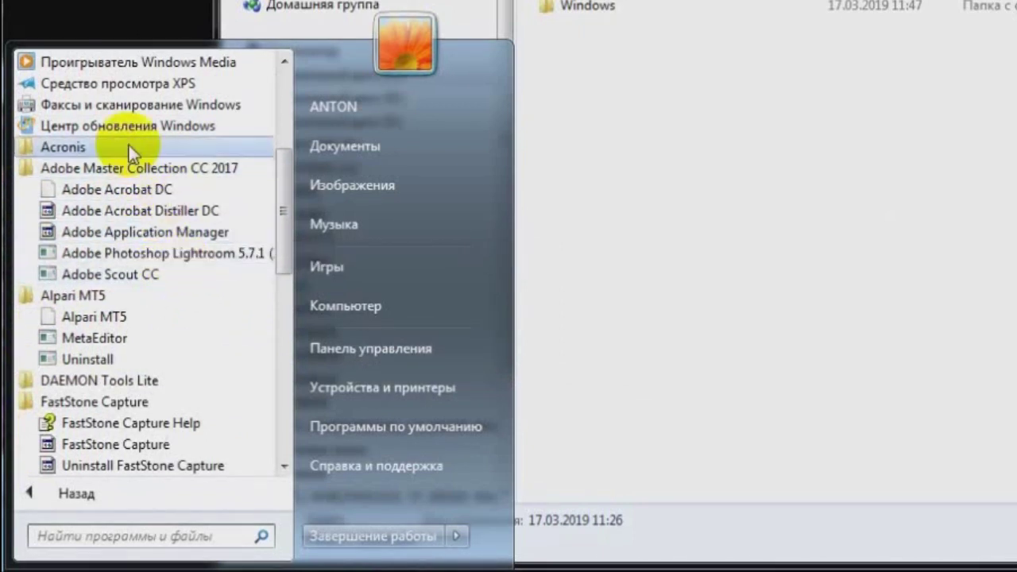
left_click(129, 147)
left_click(133, 168)
Check the shortcuts in the Microsoft Office, Norton Security and Notepad++ program folders
scroll(160, 252, "down", 2)
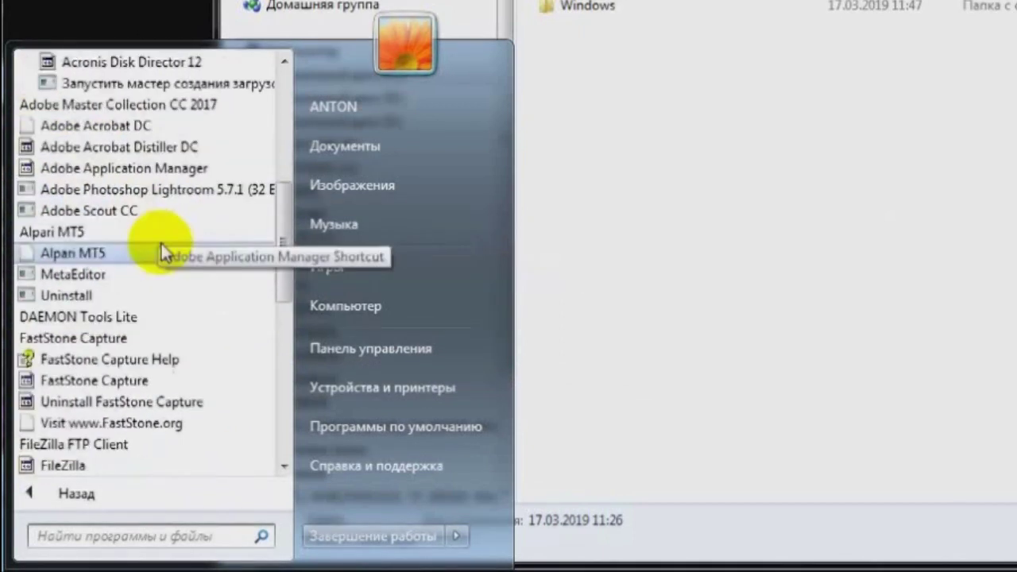
scroll(160, 252, "down", 3)
scroll(107, 295, "down", 1)
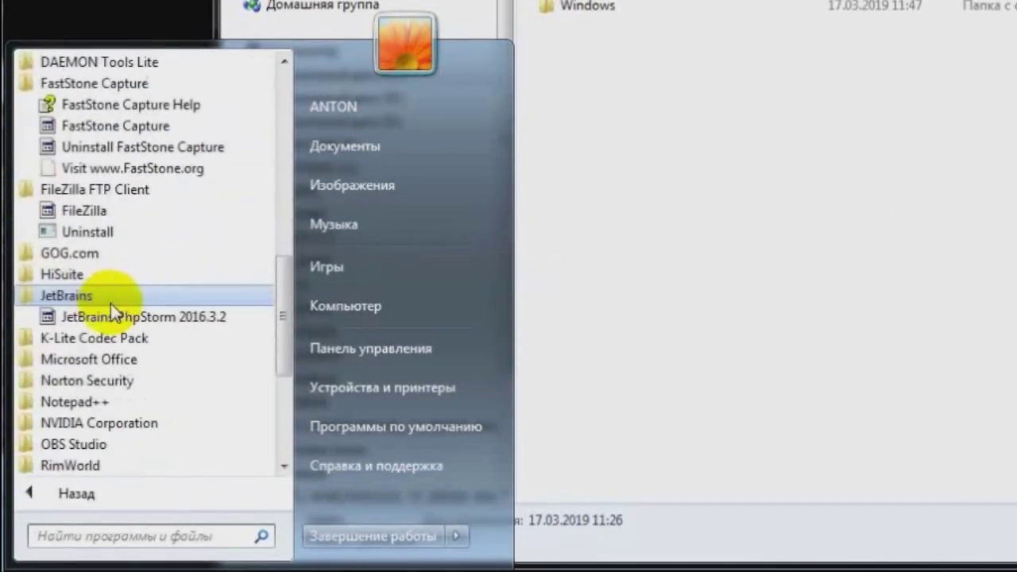
left_click(100, 370)
left_click(99, 363)
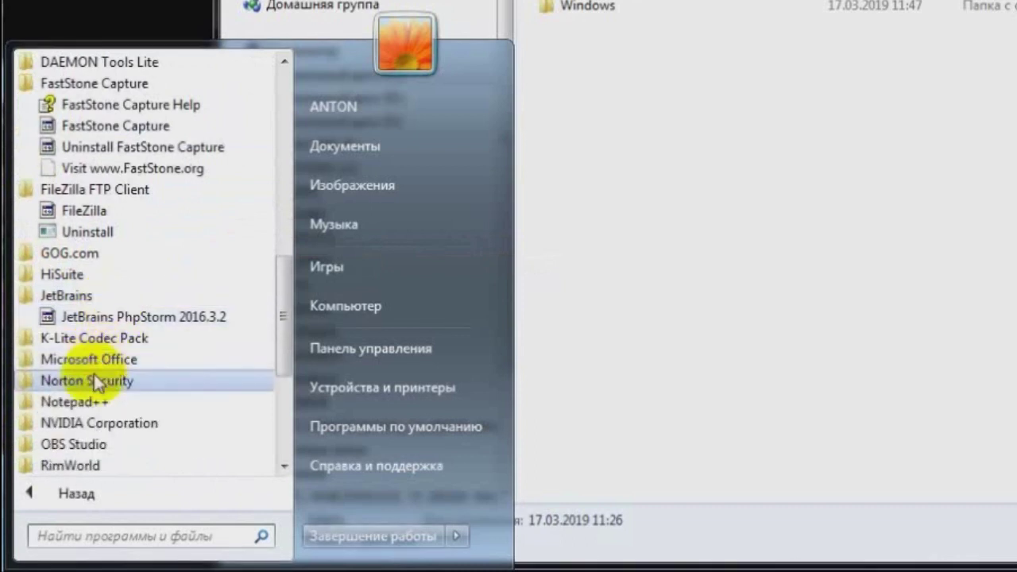
left_click(94, 385)
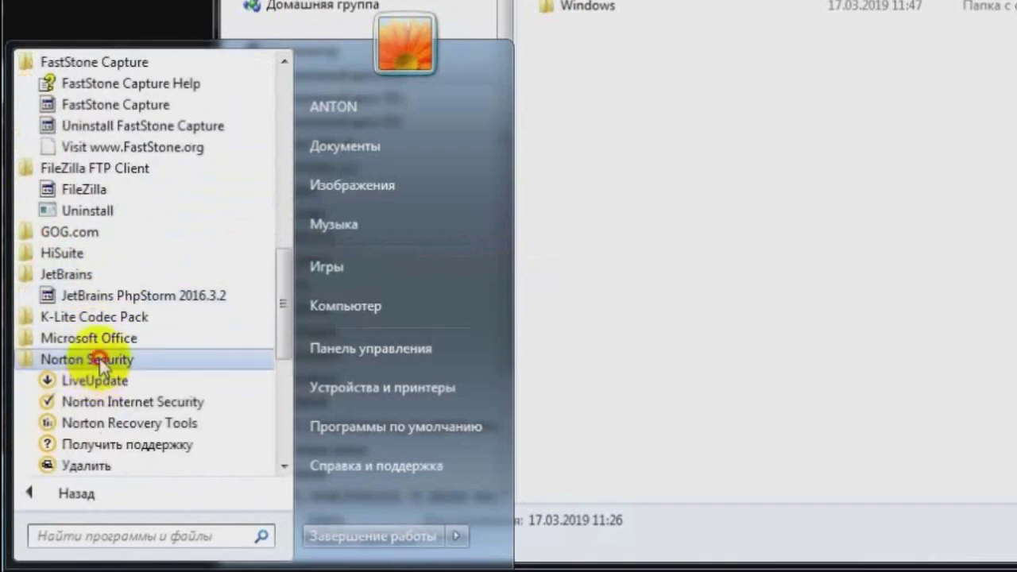
left_click(91, 362)
left_click(92, 378)
scroll(101, 373, "down", 3)
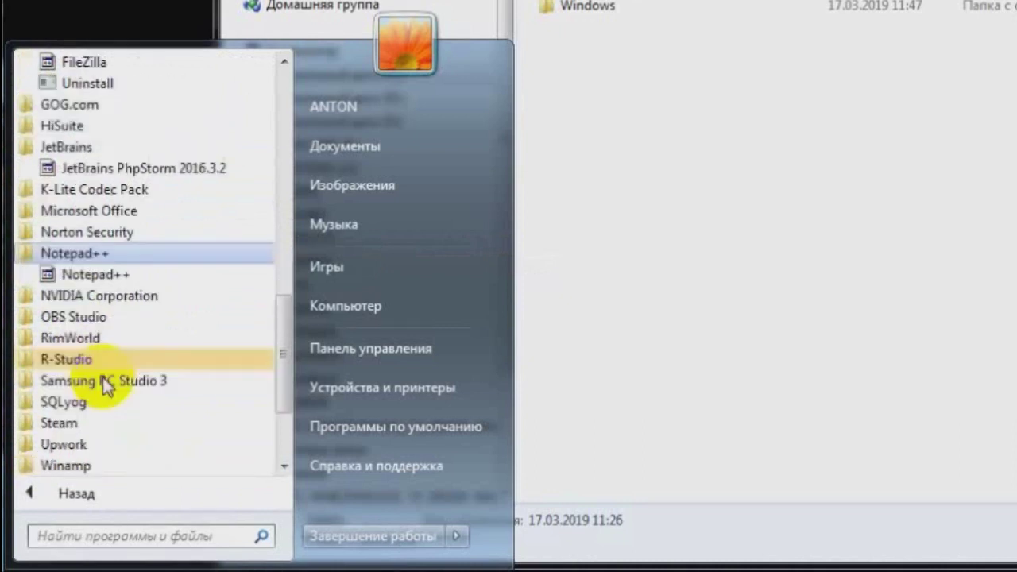
Expand the Samsung PC Studio 3, SQLyog, Steam and Upwork program folders to view their shortcuts
left_click(88, 320)
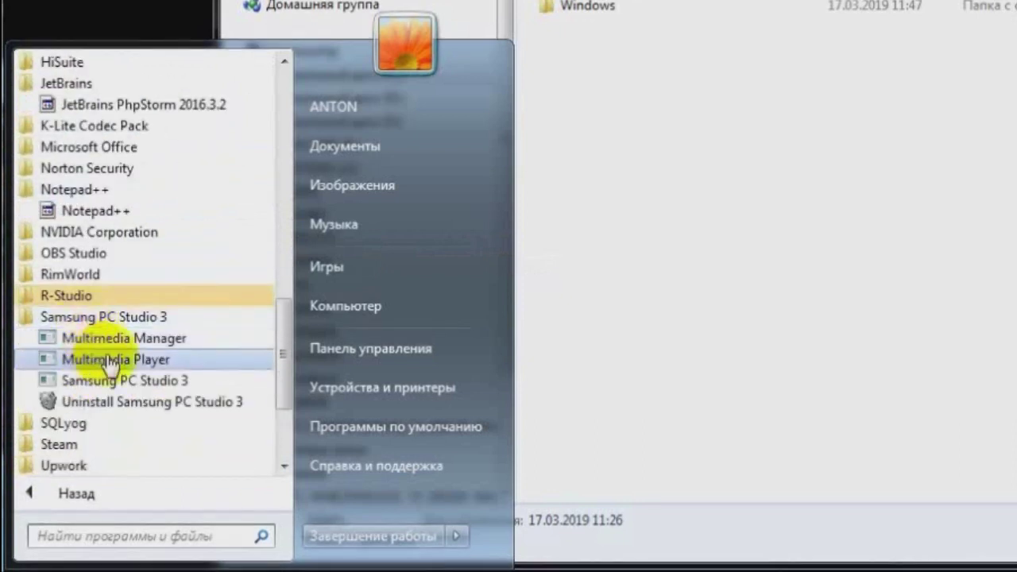
scroll(119, 357, "down", 3)
left_click(24, 255)
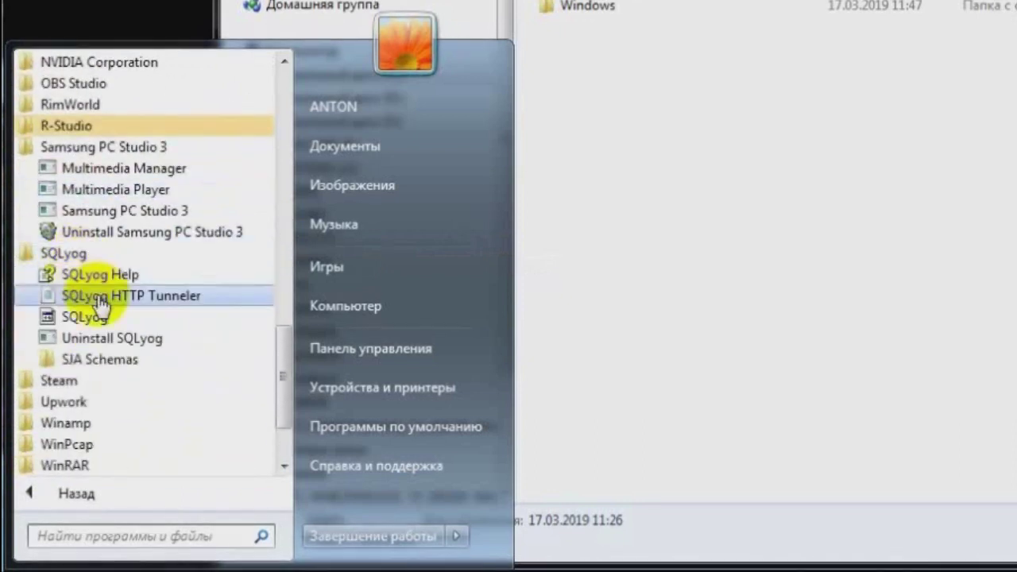
left_click(117, 380)
scroll(115, 367, "down", 2)
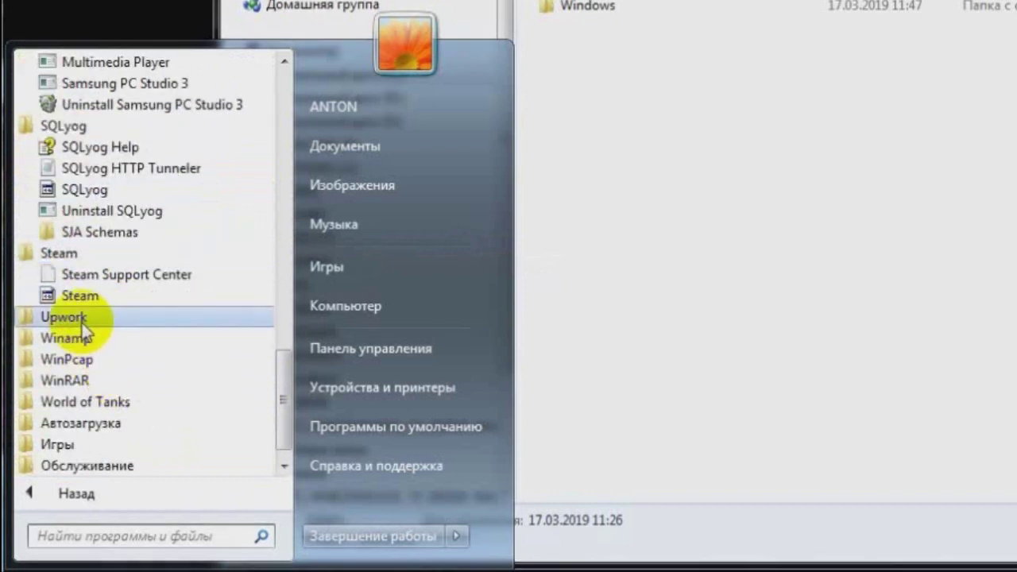
left_click(48, 318)
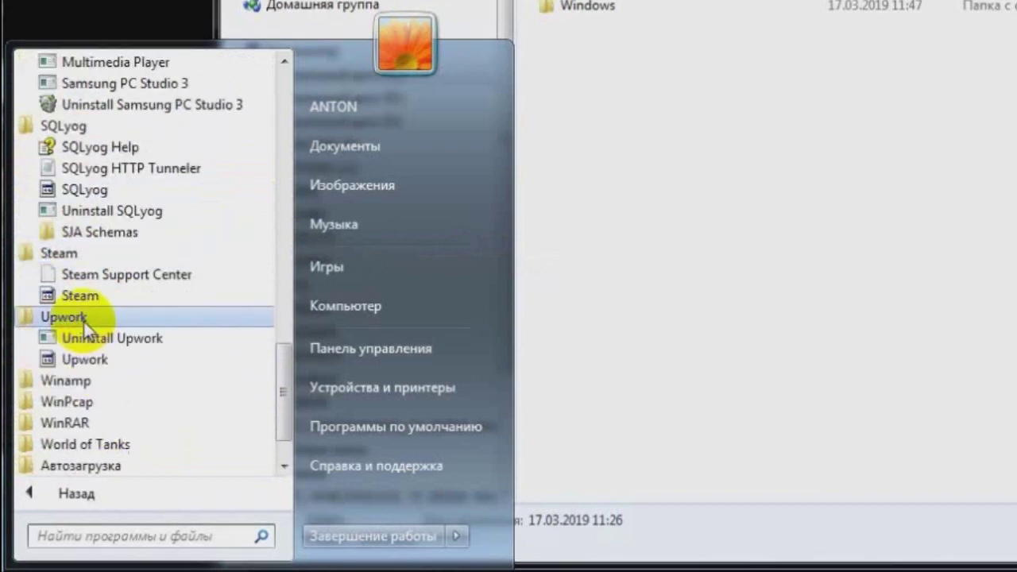
Expand the Winamp, WinPcap, WinRAR and World of Tanks program folders to view their shortcuts
left_click(97, 382)
scroll(115, 428, "down", 2)
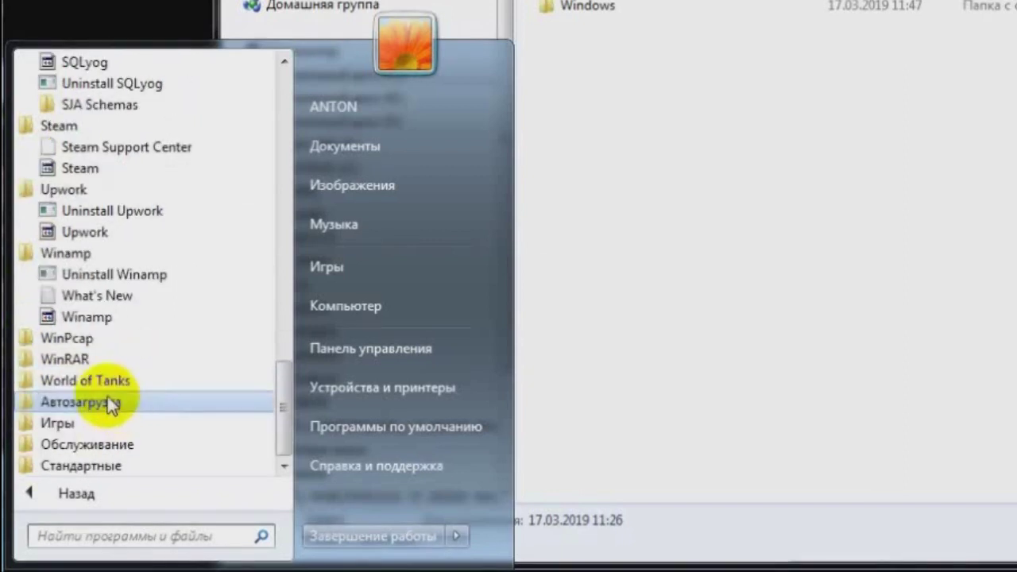
left_click(80, 343)
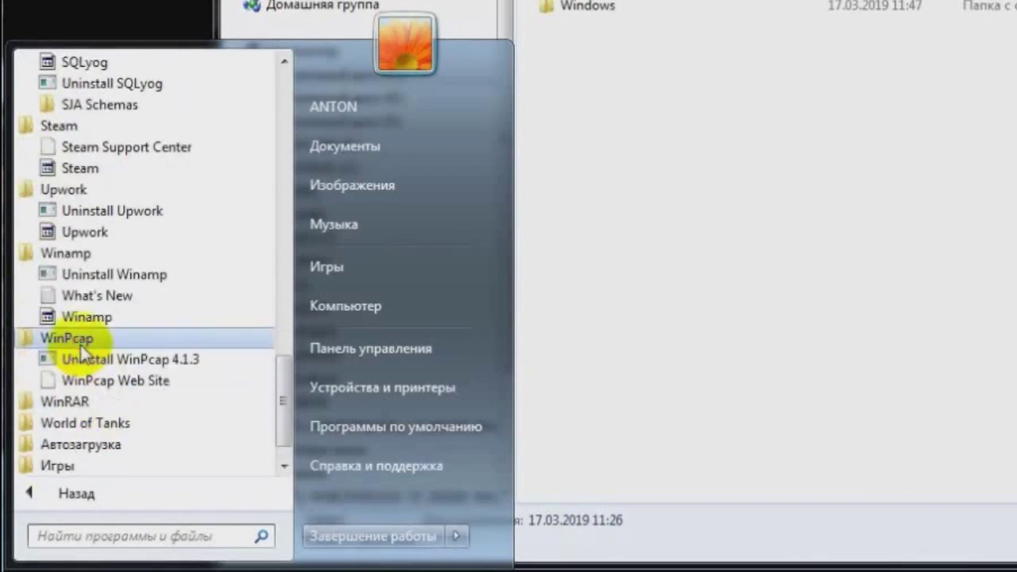
left_click(96, 405)
scroll(119, 399, "down", 2)
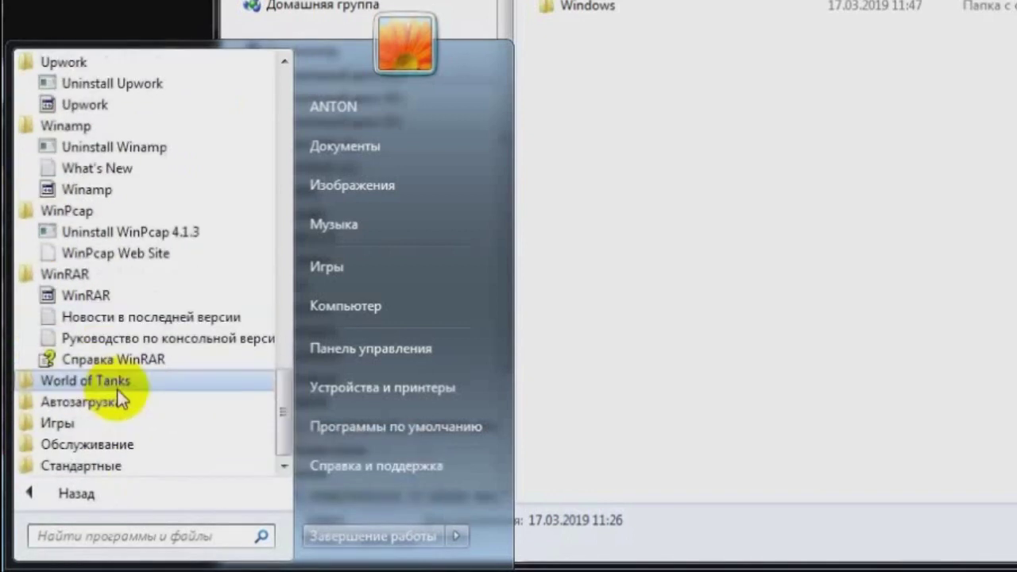
left_click(116, 384)
scroll(119, 397, "down", 2)
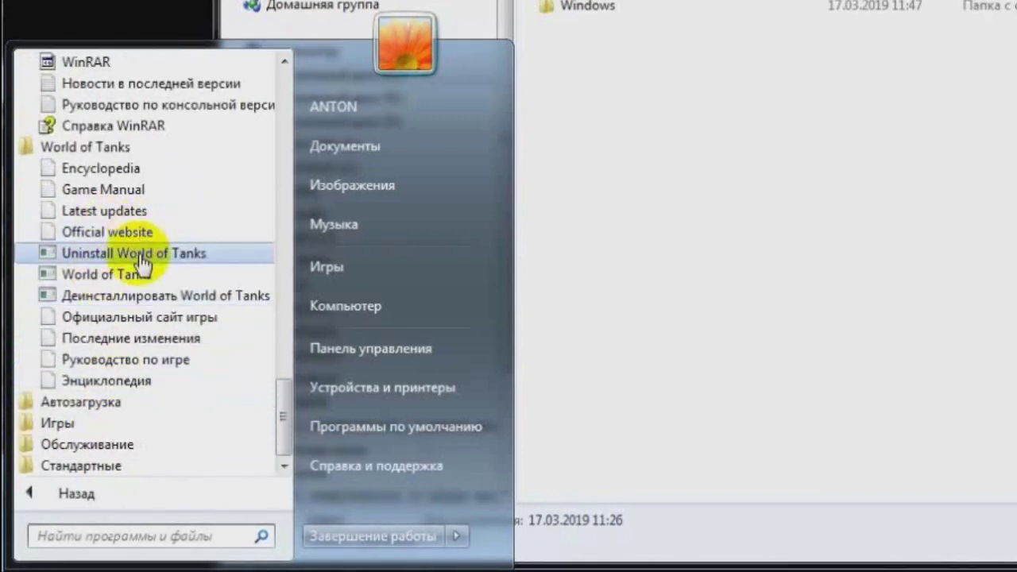
Expand the Игры and Стандартные program folders to check the built-in games and accessories
left_click(133, 423)
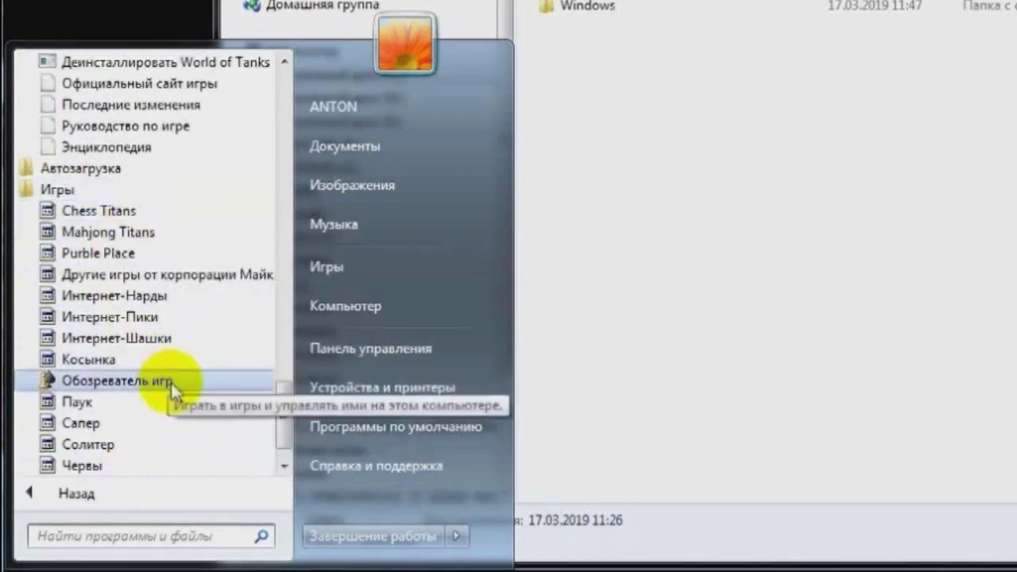
scroll(169, 389, "down", 1)
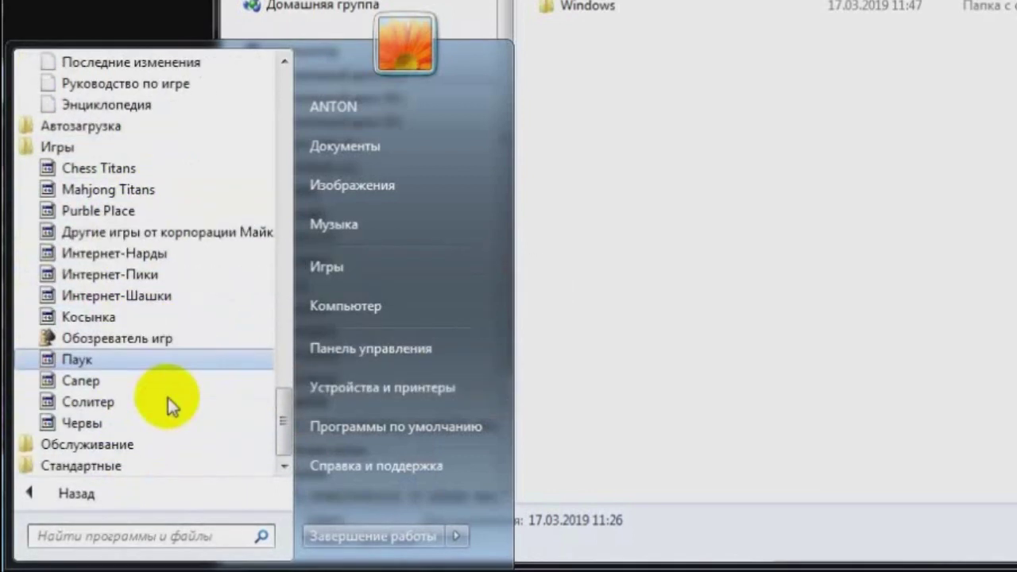
left_click(132, 466)
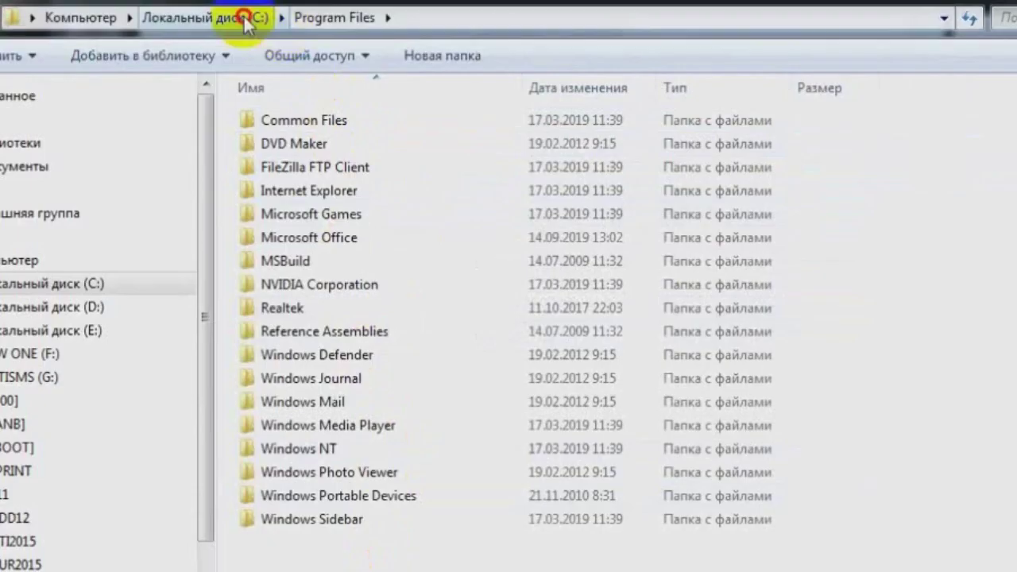
Return from Program Files to local disk C: in Explorer and open one of its folders
left_click(246, 19)
double_click(307, 139)
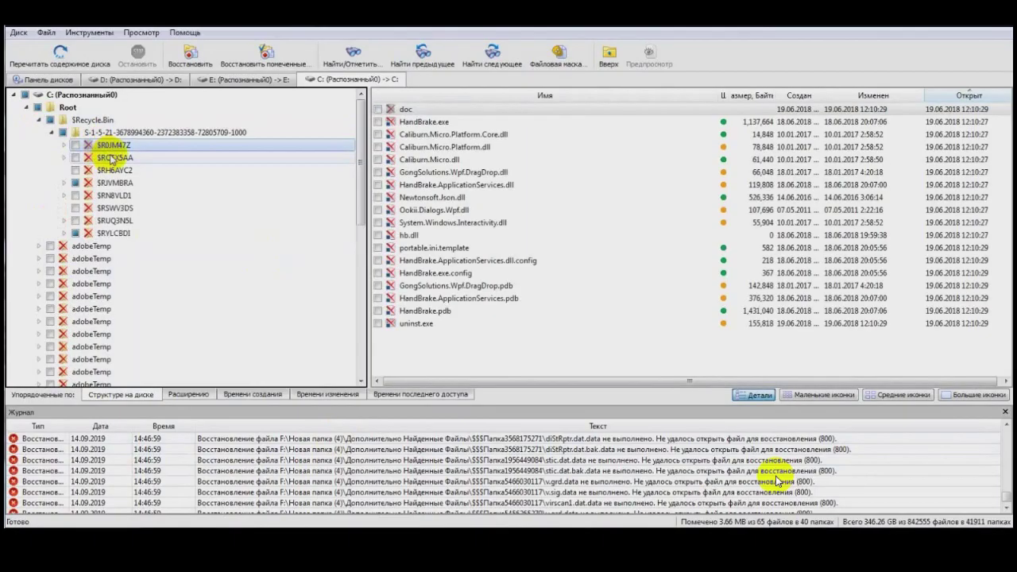
In R-Studio, inspect the deleted $Recycle.Bin folders of disk C:, from $RCTX5AA through $RYLCBDI
left_click(114, 158)
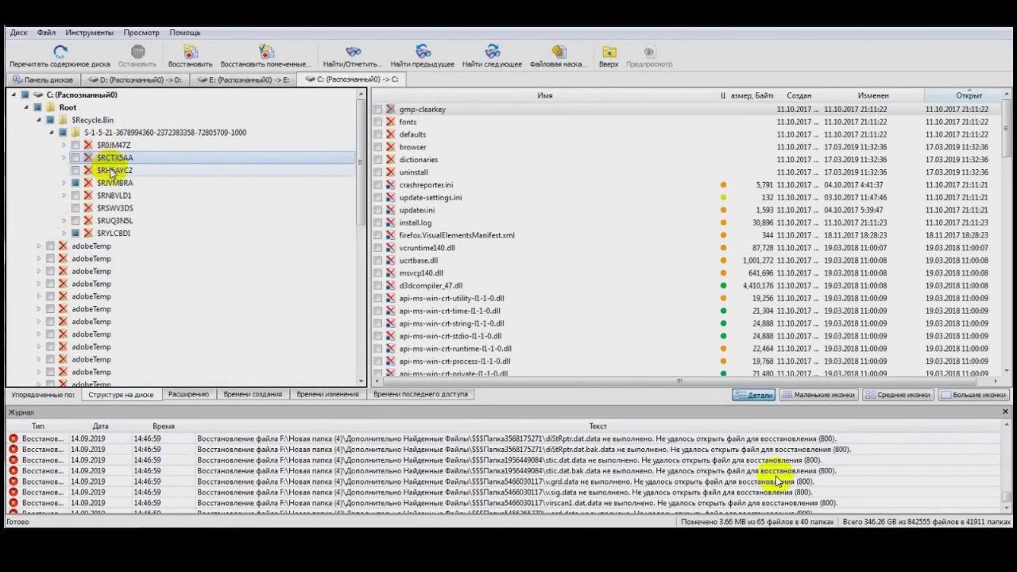
left_click(112, 171)
left_click(110, 183)
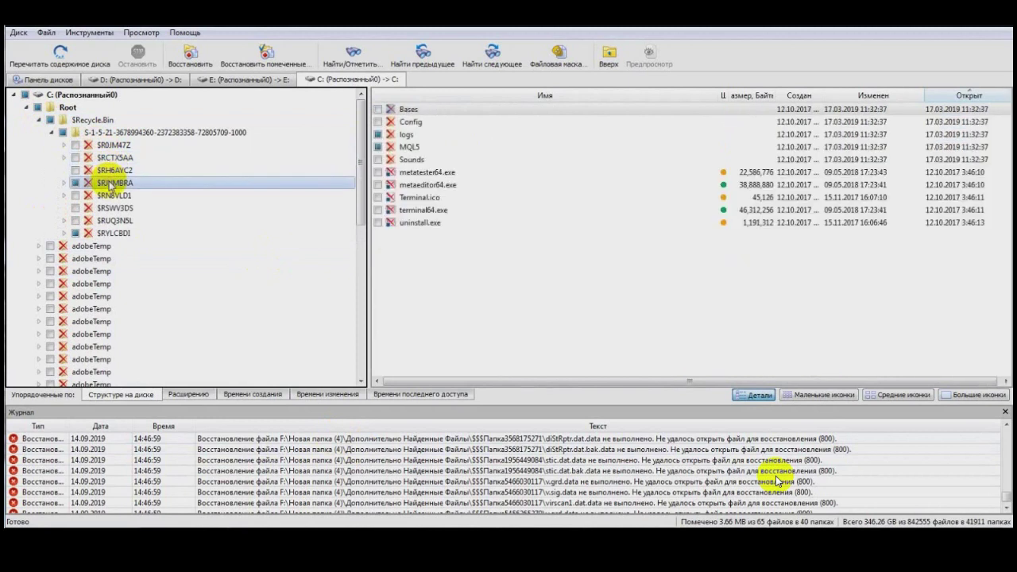
left_click(113, 208)
left_click(114, 220)
left_click(106, 232)
Examine the deleted program folders and their dates in Program Files and Program Files (x86) on the recognized disk C:
scroll(80, 239, "down", 8)
left_click(95, 283)
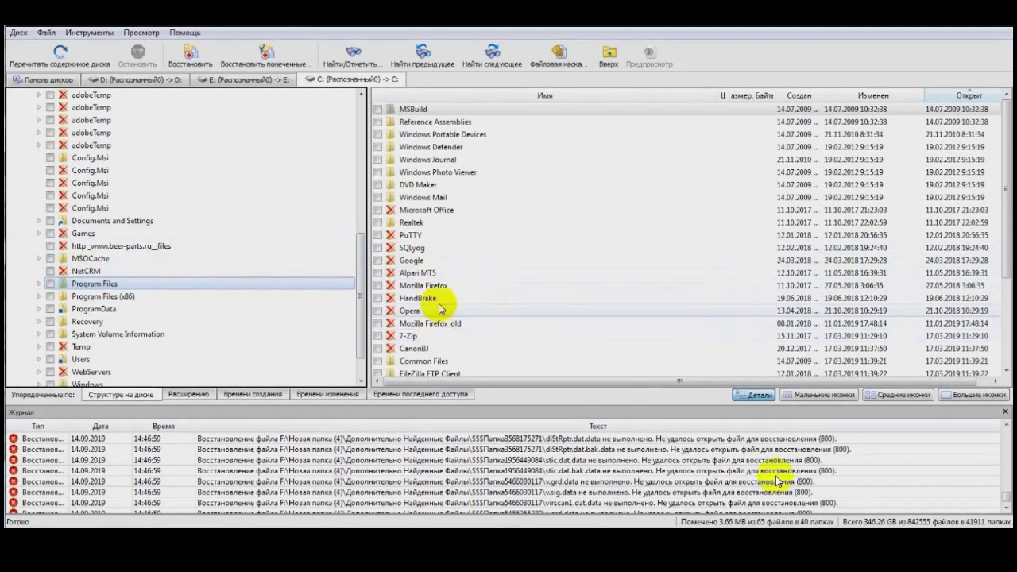
double_click(388, 163)
scroll(169, 334, "down", 5)
left_click(103, 284)
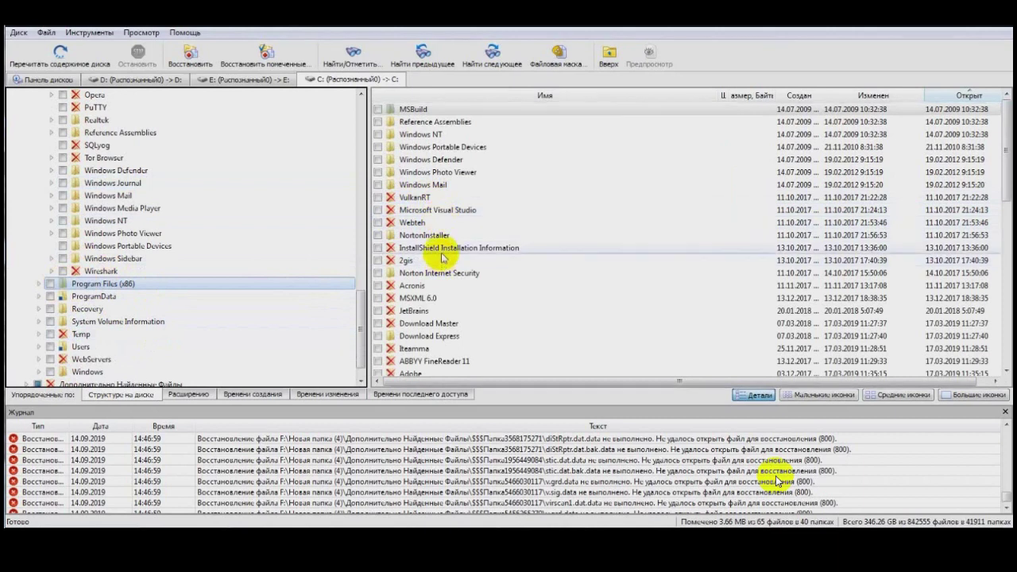
scroll(433, 266, "down", 2)
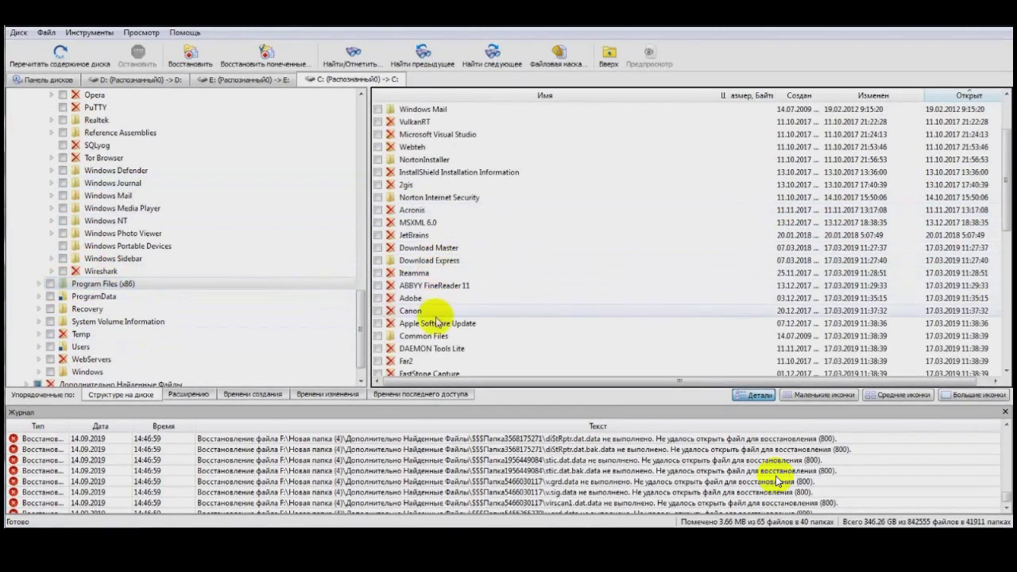
scroll(435, 325, "down", 10)
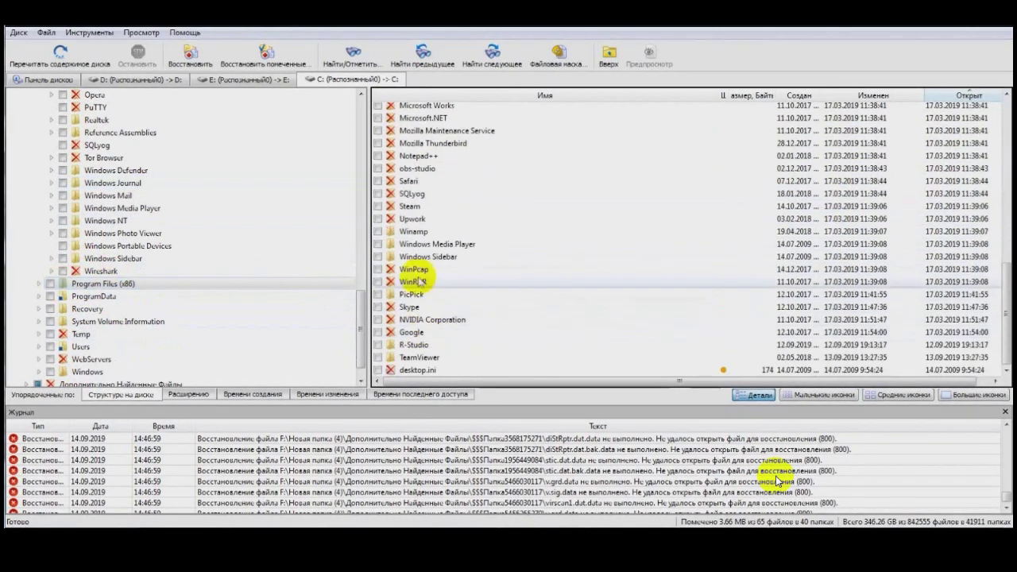
View the contents of the ProgramData folder and the deleted Temp folder on disk C:
left_click(83, 296)
left_click(99, 334)
scroll(136, 324, "down", 1)
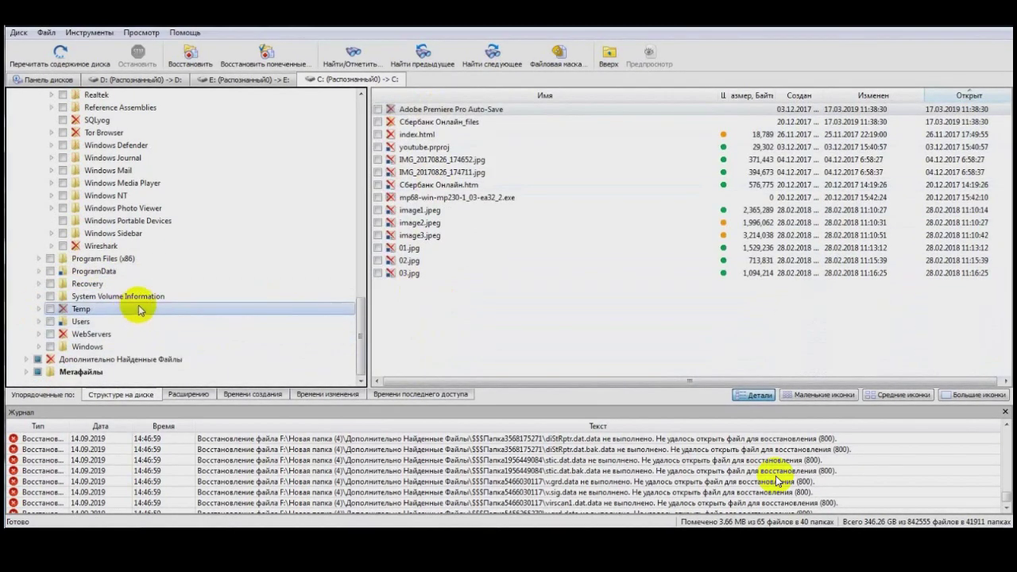
Browse the deleted WebServers folder down to home, localhost and www, view the site files, and collapse the folder again
left_click(91, 333)
left_click(38, 333)
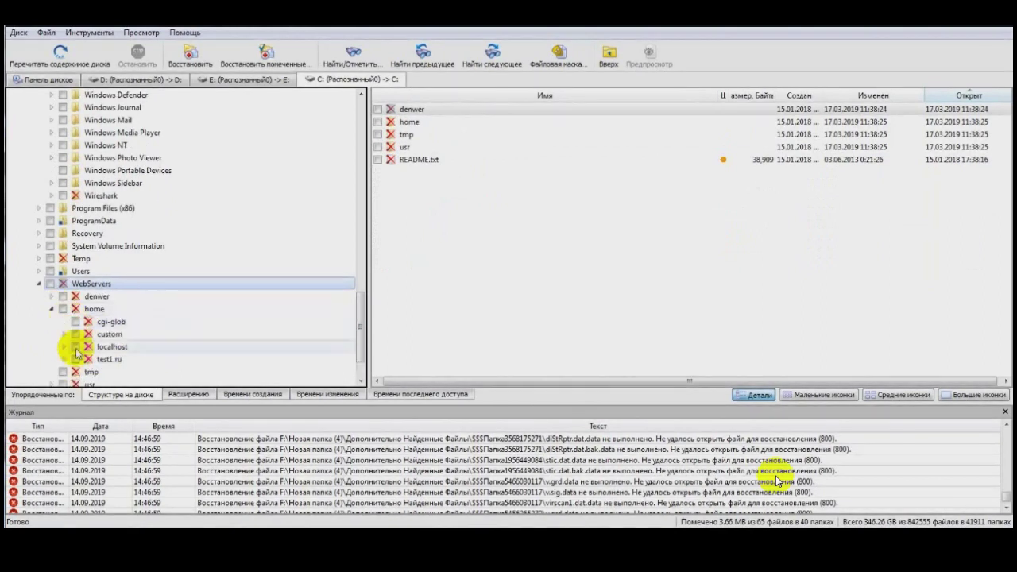
scroll(80, 354, "down", 3)
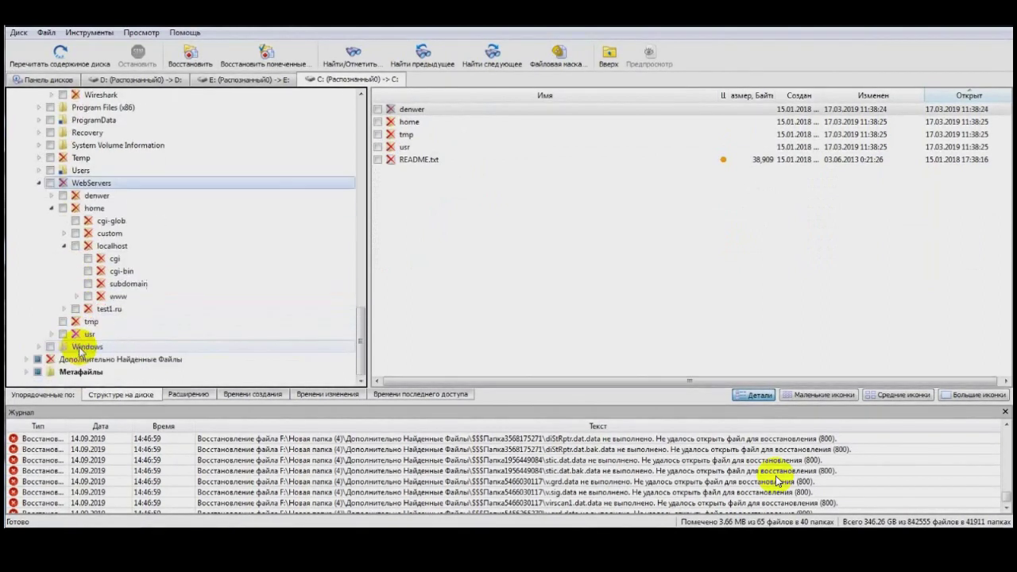
left_click(76, 296)
left_click(105, 299)
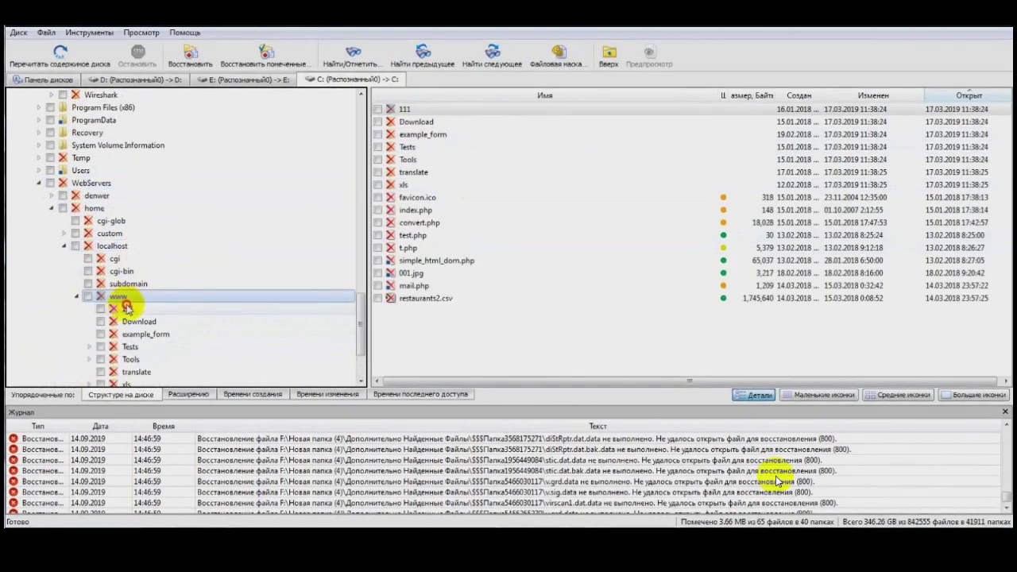
left_click(127, 309)
left_click(119, 296)
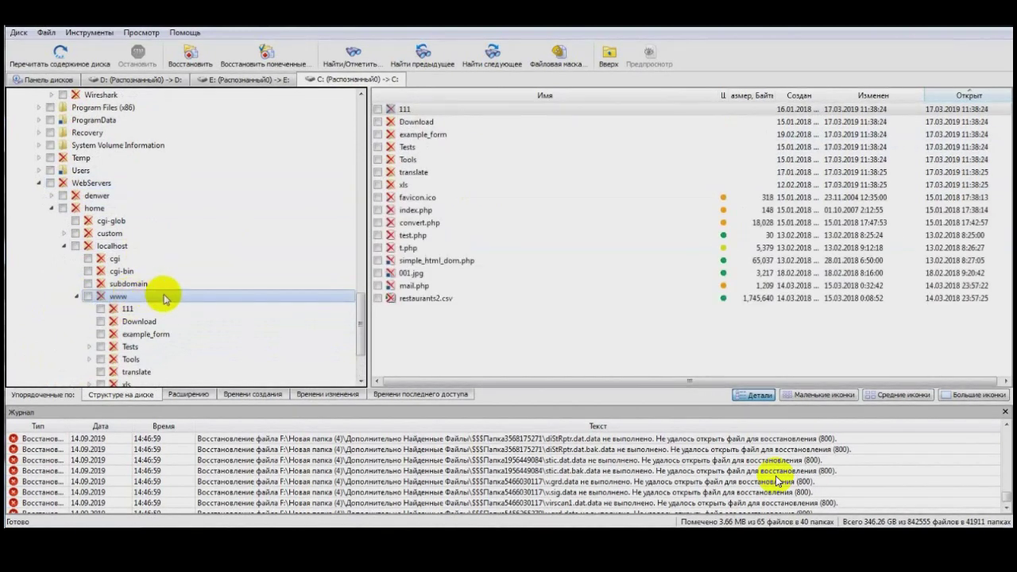
left_click(38, 183)
Open WindowsUpdate.log from the Windows folder in the file viewer
left_click(128, 345)
scroll(459, 263, "down", 10)
scroll(459, 264, "down", 6)
double_click(422, 268)
Read WindowsUpdate.log backwards from its end, highlight the entries of 2018-10-08 and 2018-10-09, and close the log
left_click_drag(866, 125, 904, 394)
scroll(776, 480, "up", 10)
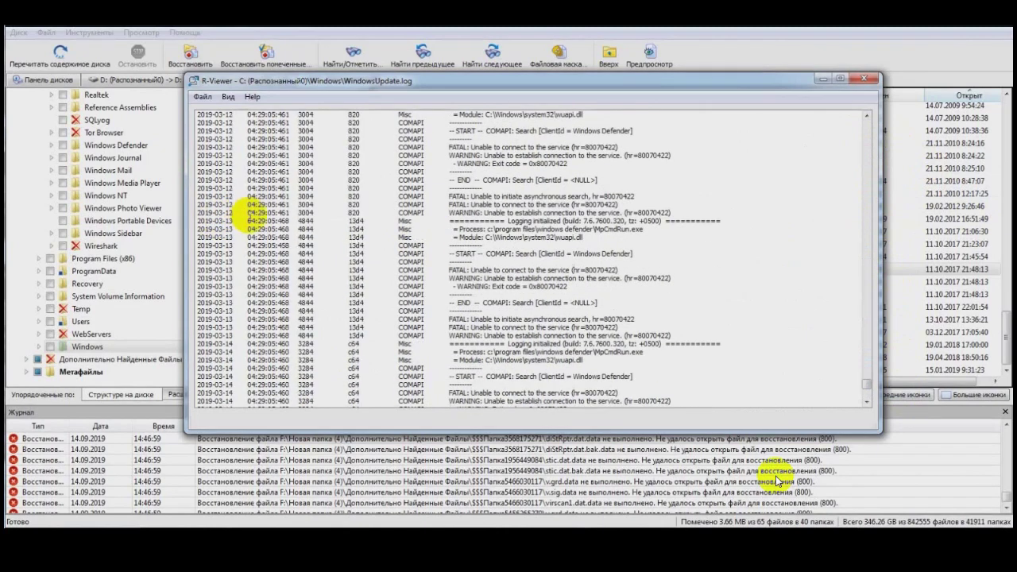
scroll(777, 480, "up", 10)
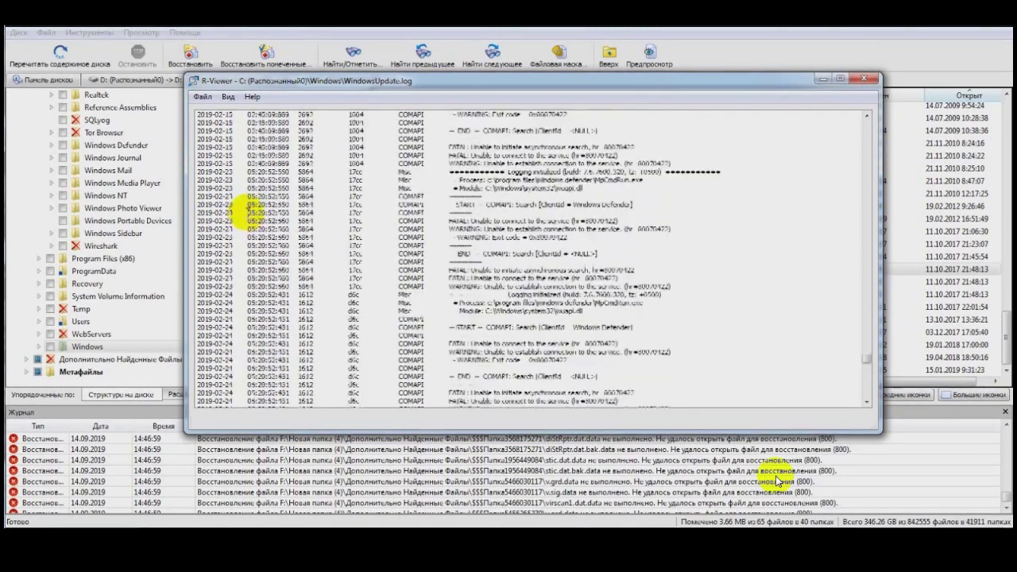
scroll(777, 480, "up", 15)
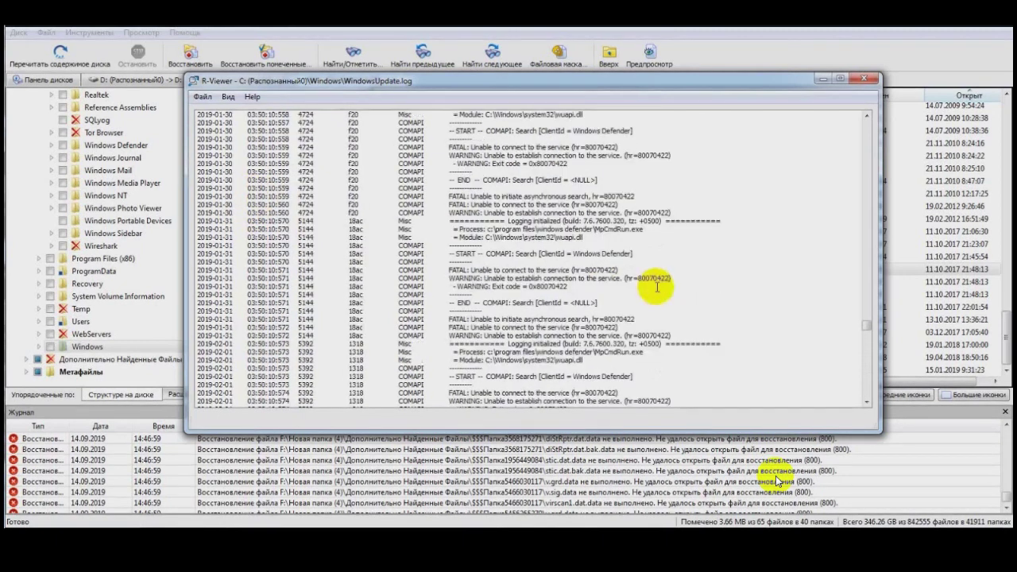
scroll(340, 227, "up", 10)
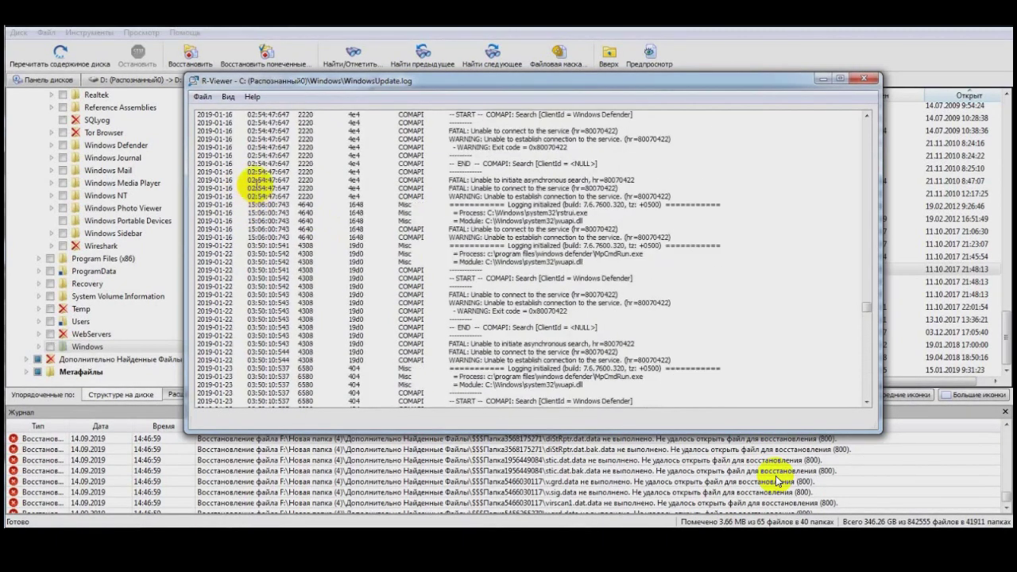
scroll(262, 182, "up", 15)
scroll(292, 179, "up", 8)
scroll(236, 184, "down", 10)
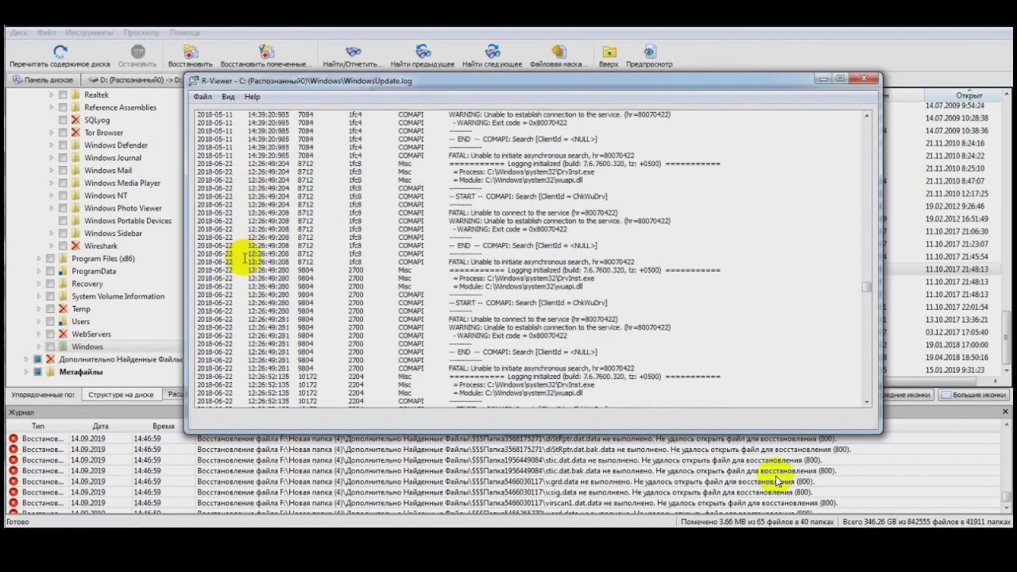
left_click_drag(236, 208, 705, 289)
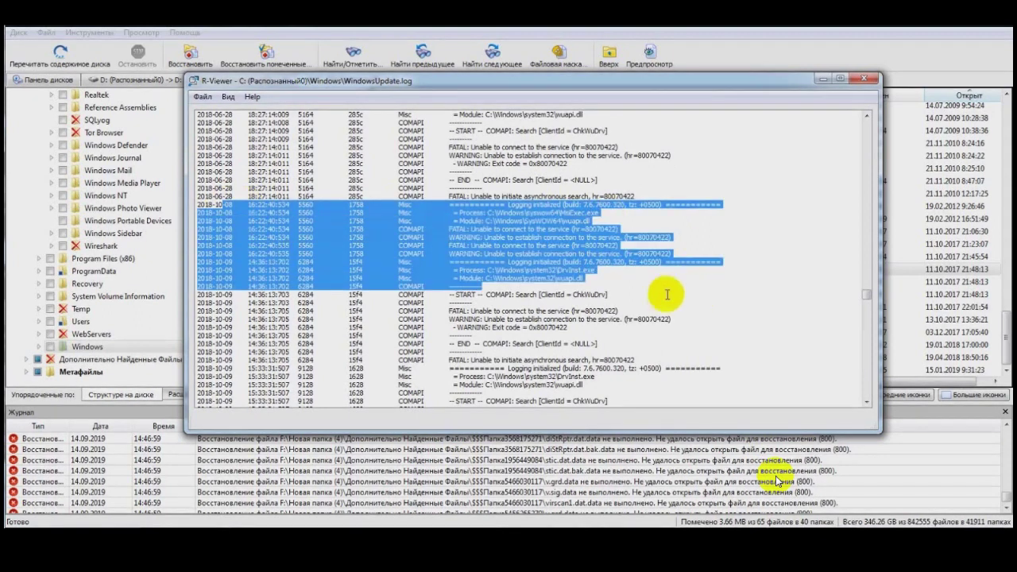
left_click(864, 78)
Open the user profile's Desktop folder under Users and look through its file list down to the 2018 entries
left_click(39, 321)
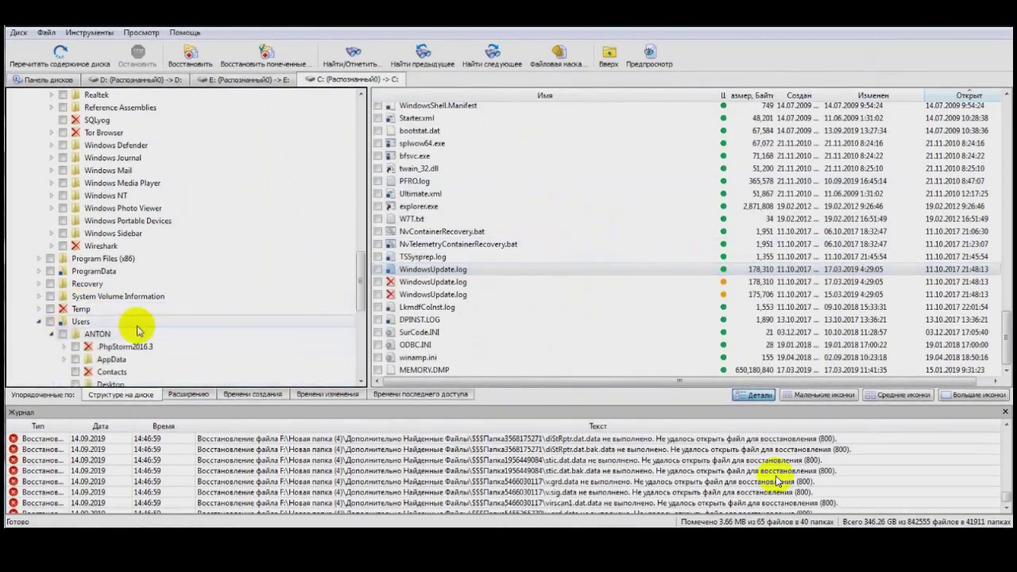
scroll(138, 329, "down", 4)
left_click(118, 235)
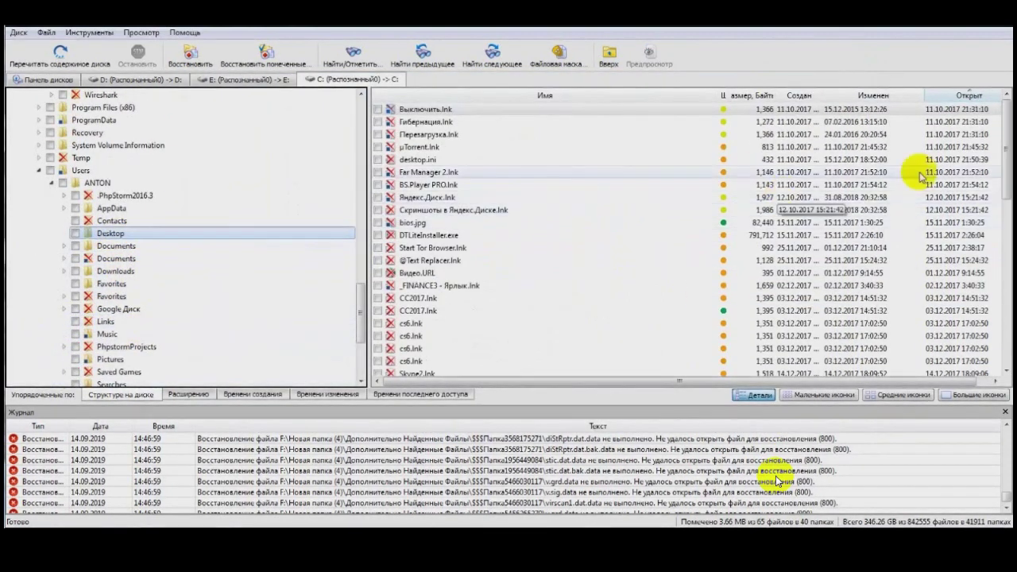
left_click_drag(998, 136, 1007, 295)
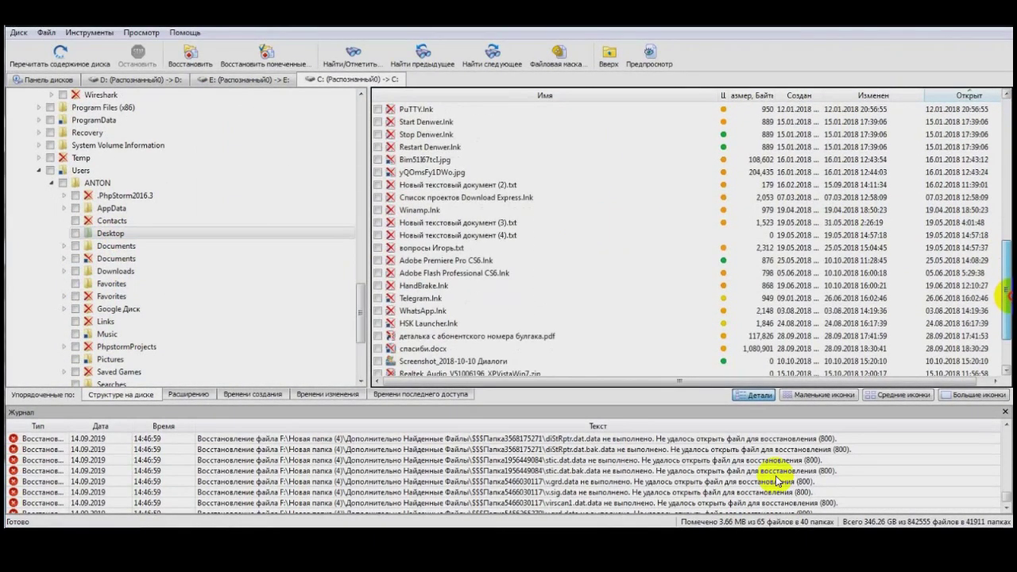
Preview the deleted file Новый текстовый документ (2).txt, read its text, and close the viewer
double_click(461, 184)
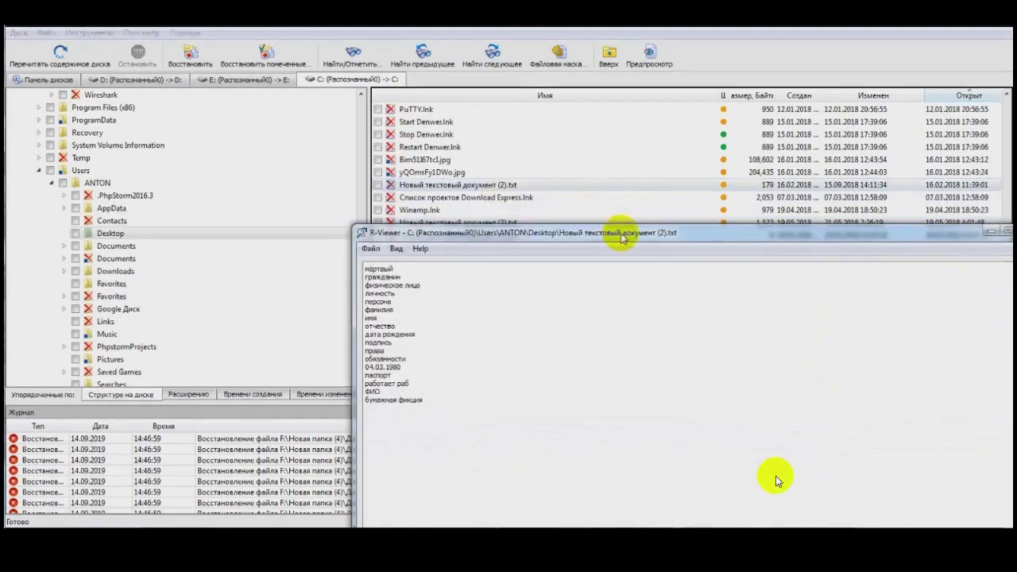
left_click_drag(624, 232, 431, 182)
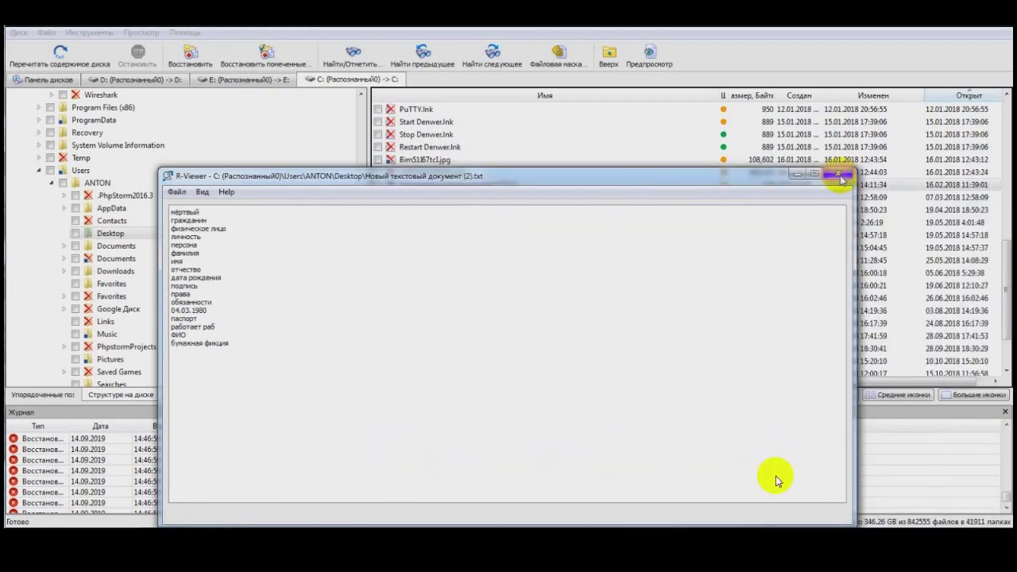
left_click(840, 174)
Preview the image yQOmsFy1DWo.jpg and select the deleted subscriber call-detail PDF on the Desktop
double_click(465, 170)
left_click(678, 32)
scroll(466, 307, "down", 2)
left_click(429, 282)
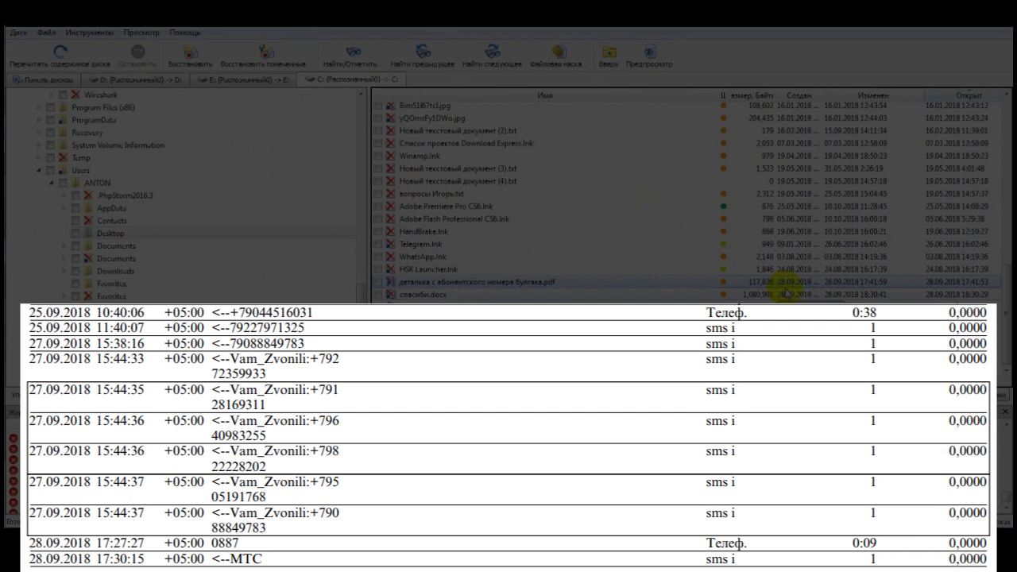
Preview the deleted document спасиби.docx, read through its text, and close the viewer
double_click(785, 293)
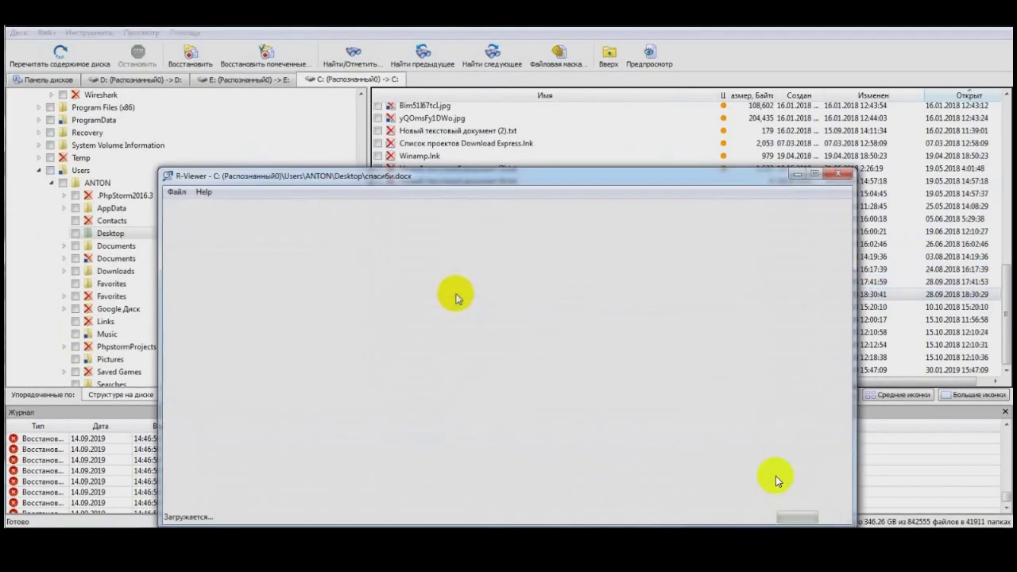
scroll(519, 325, "down", 10)
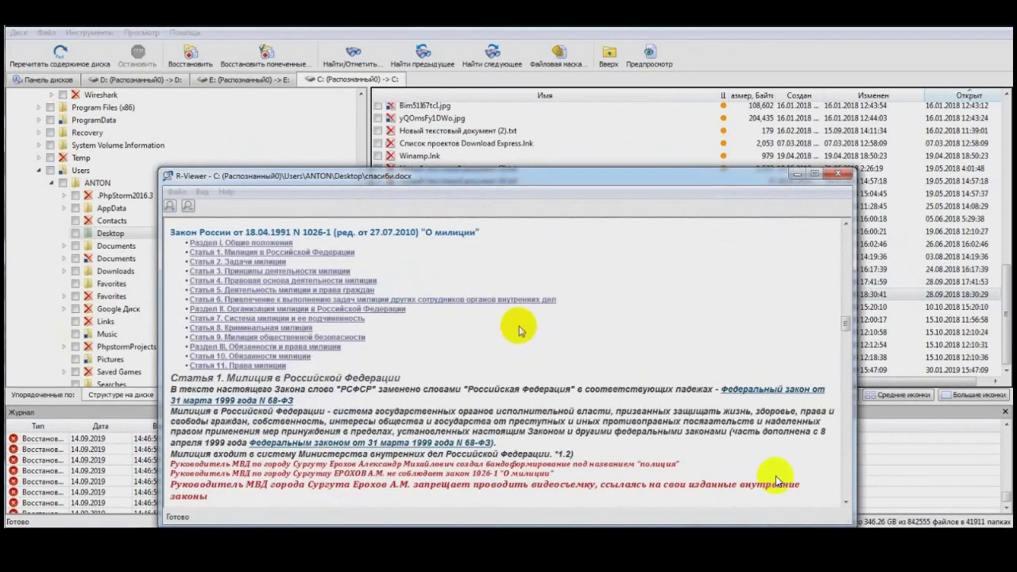
left_click_drag(845, 333, 845, 431)
key("Escape")
Check the dates of the Screenshot_2018-10-10 Диалоги and ~$2 Стенограмма 111.docx entries
left_click(459, 307)
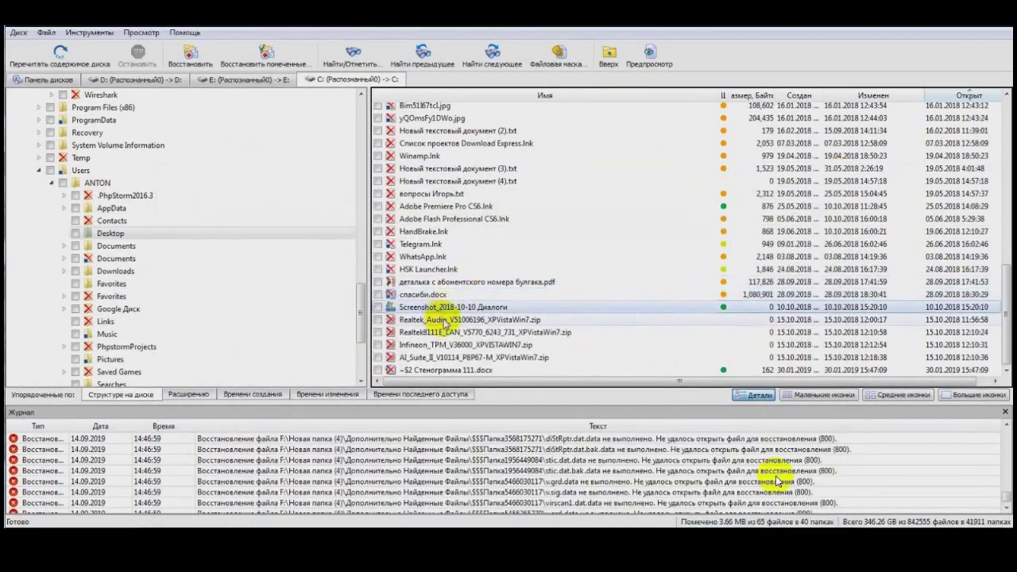
left_click(485, 371)
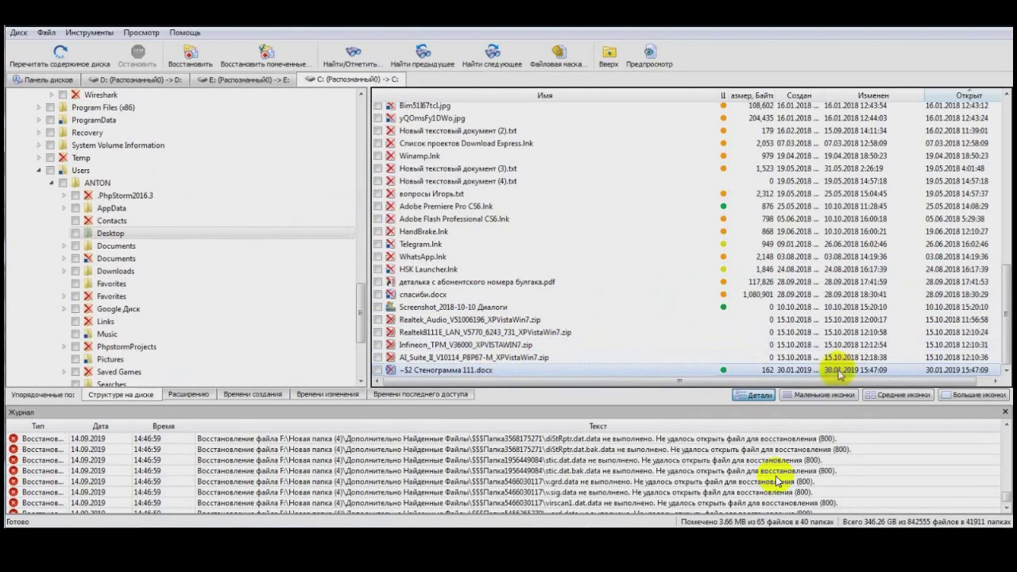
Open the ~$2 Стенограмма 111.docx entry in the hex viewer, inspect its data, and close the viewer
double_click(433, 371)
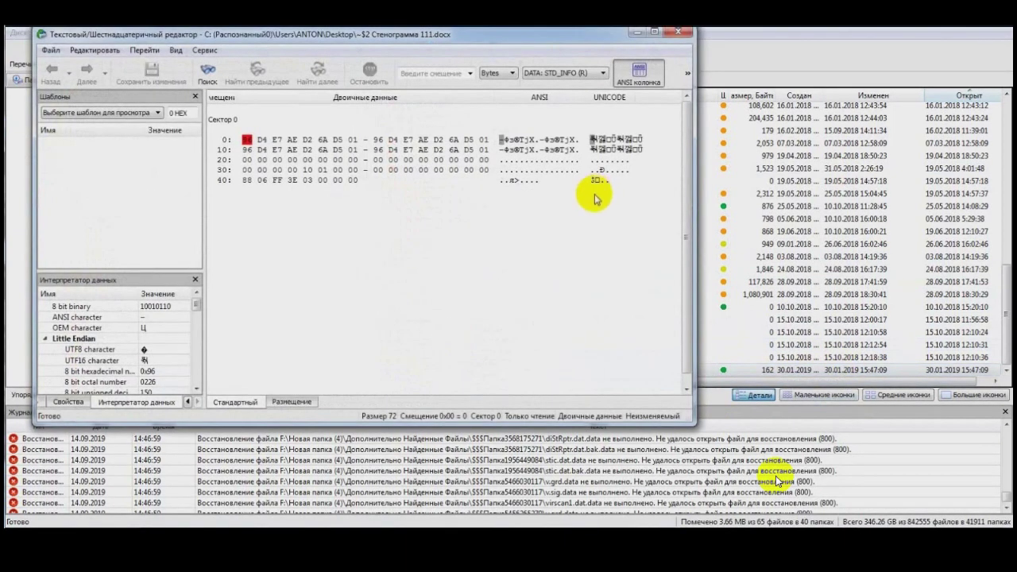
left_click(674, 34)
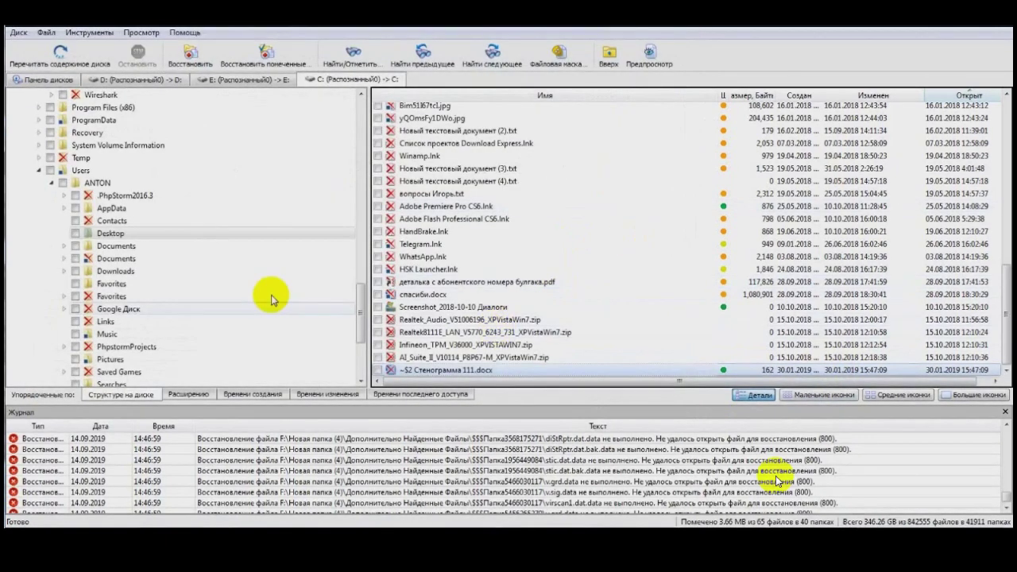
Browse the user profile's Documents and Downloads folders and look through the Downloads file list
left_click(135, 247)
left_click(128, 259)
left_click(127, 272)
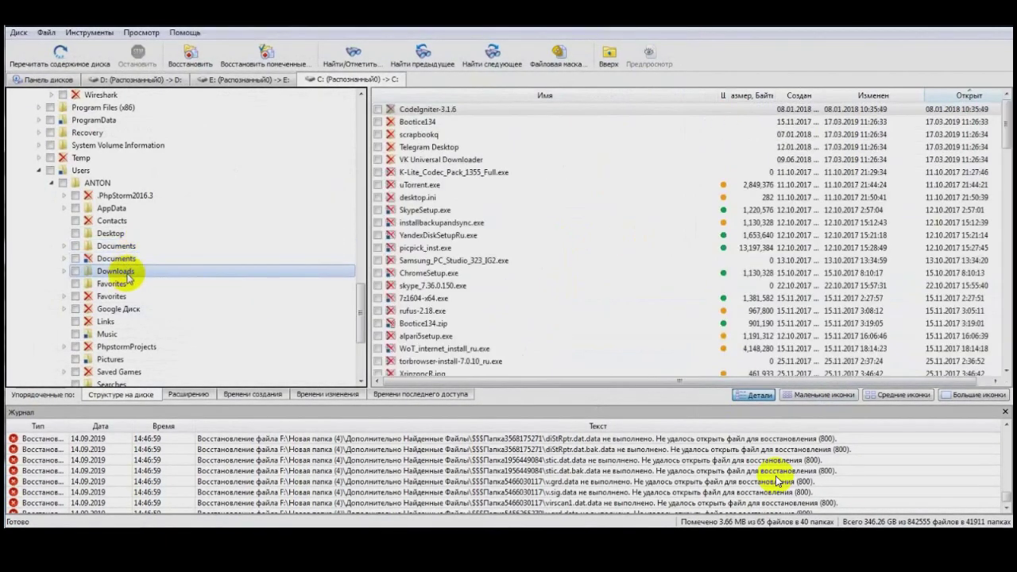
left_click_drag(1002, 130, 1002, 352)
Expand the deleted Google Диск folder and examine its Project_X, Project3, WEB, WORK and РеволКом subfolders
left_click(119, 309)
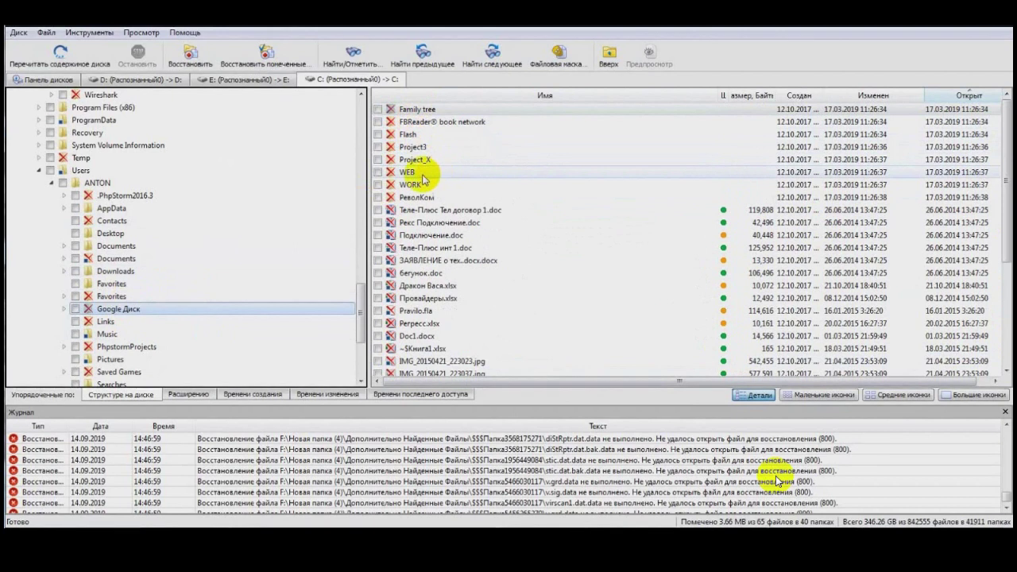
left_click(64, 309)
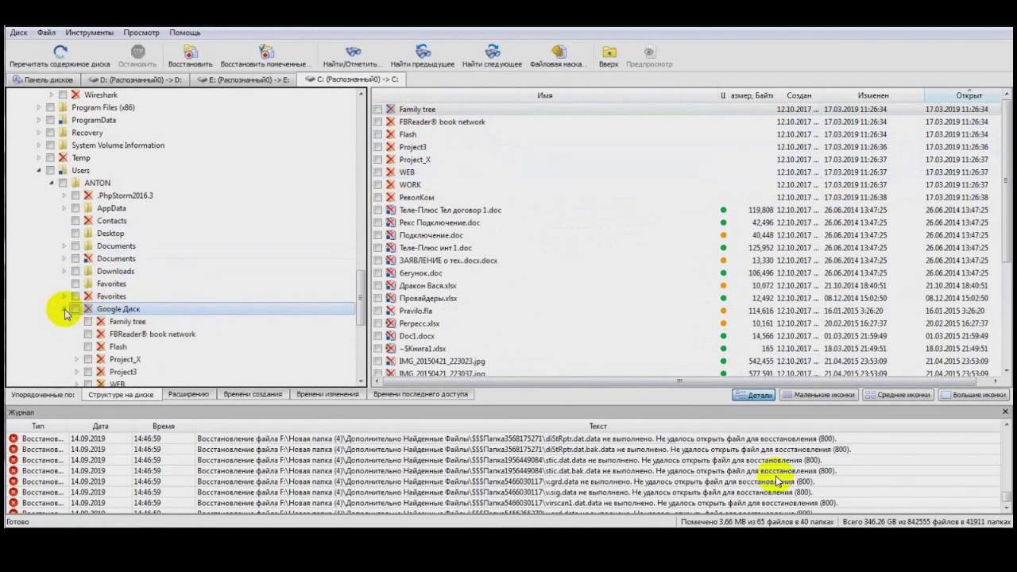
scroll(163, 292, "down", 2)
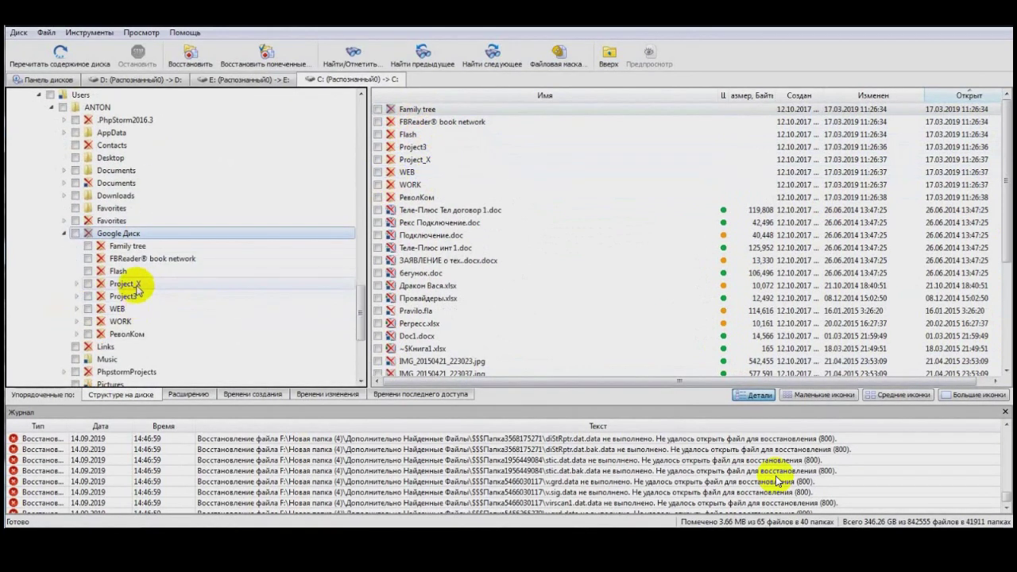
left_click(133, 285)
left_click(124, 296)
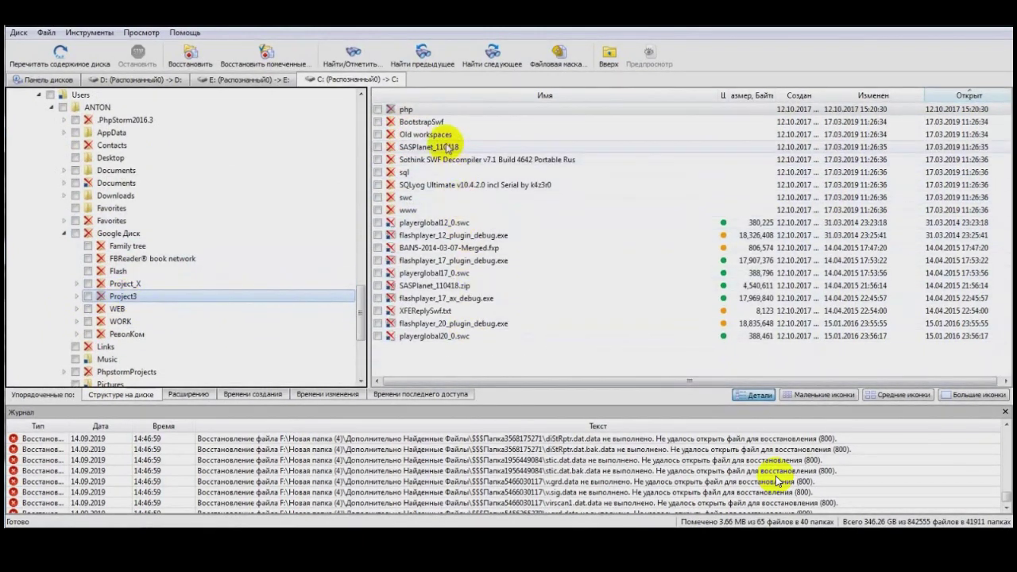
left_click(171, 308)
left_click(123, 321)
left_click(137, 334)
left_click(118, 321)
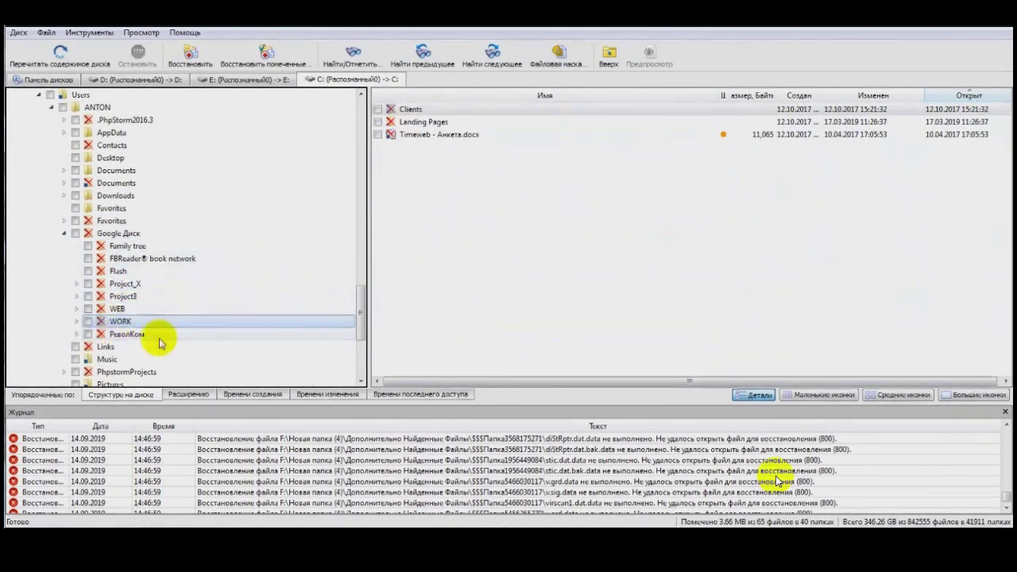
Examine the Pictures and Public folders and look through the file list of the YandexDisk folder
scroll(119, 321, "down", 3)
left_click(113, 270)
left_click(115, 359)
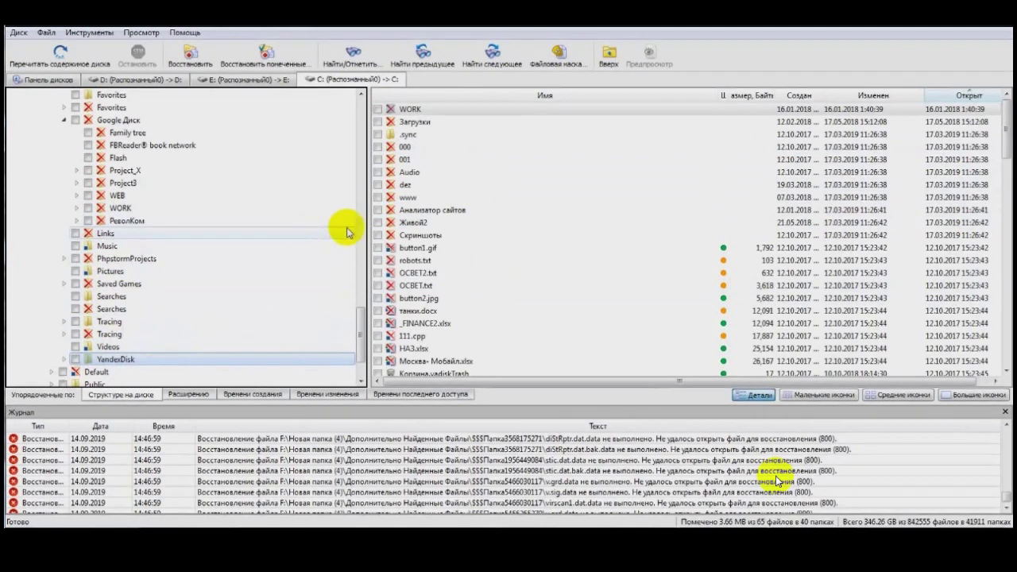
scroll(431, 262, "down", 6)
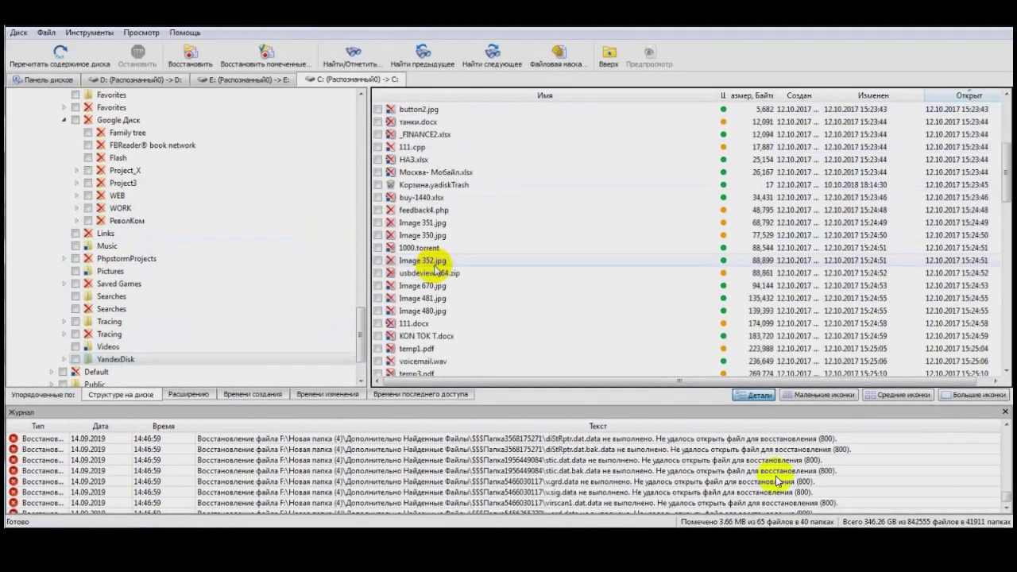
scroll(452, 286, "down", 15)
scroll(129, 348, "down", 2)
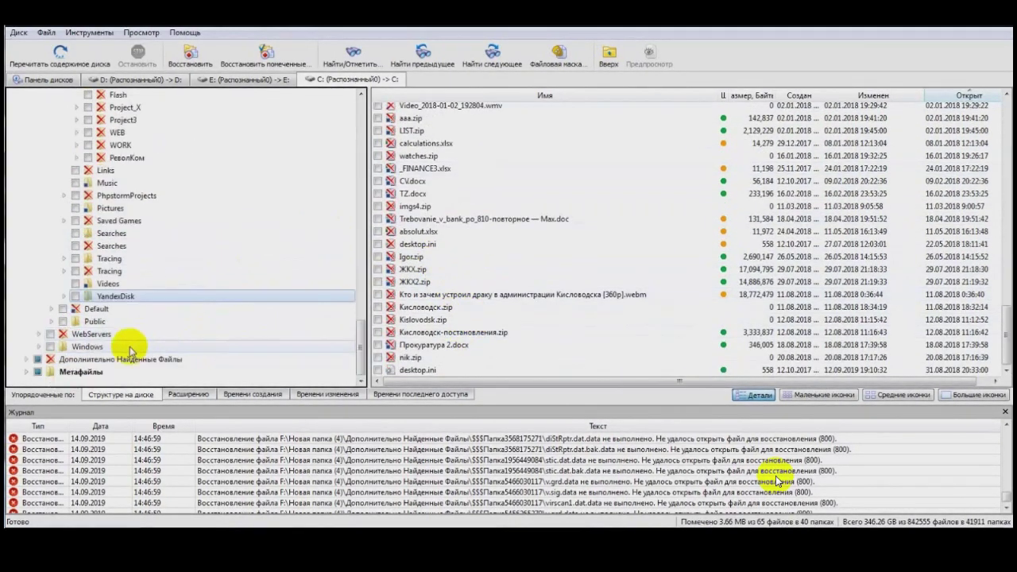
left_click(119, 321)
Group the disk's files by last access time and unmark March, April and May under 2018
scroll(246, 309, "up", 6)
scroll(245, 312, "up", 3)
left_click(420, 394)
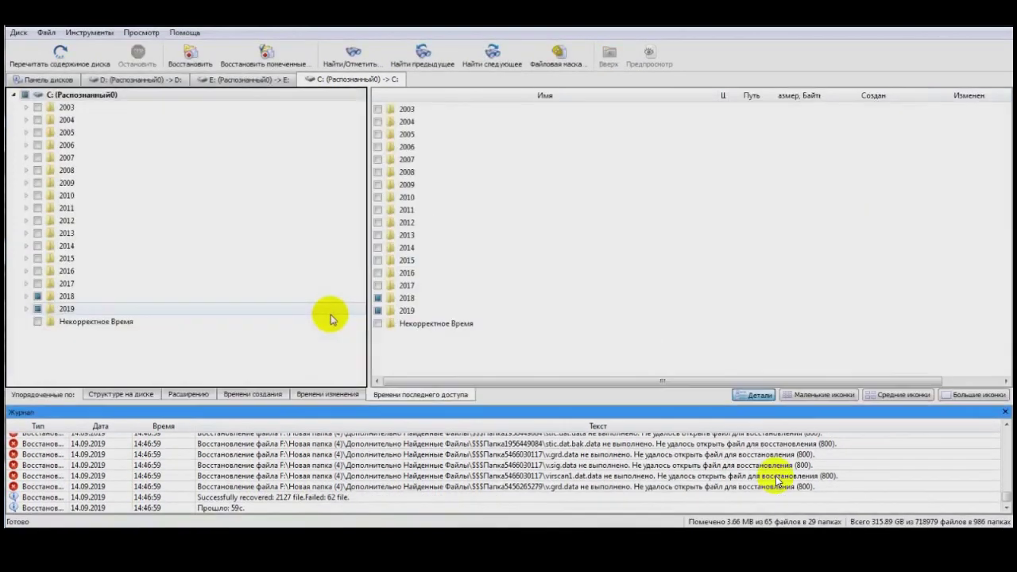
left_click(27, 296)
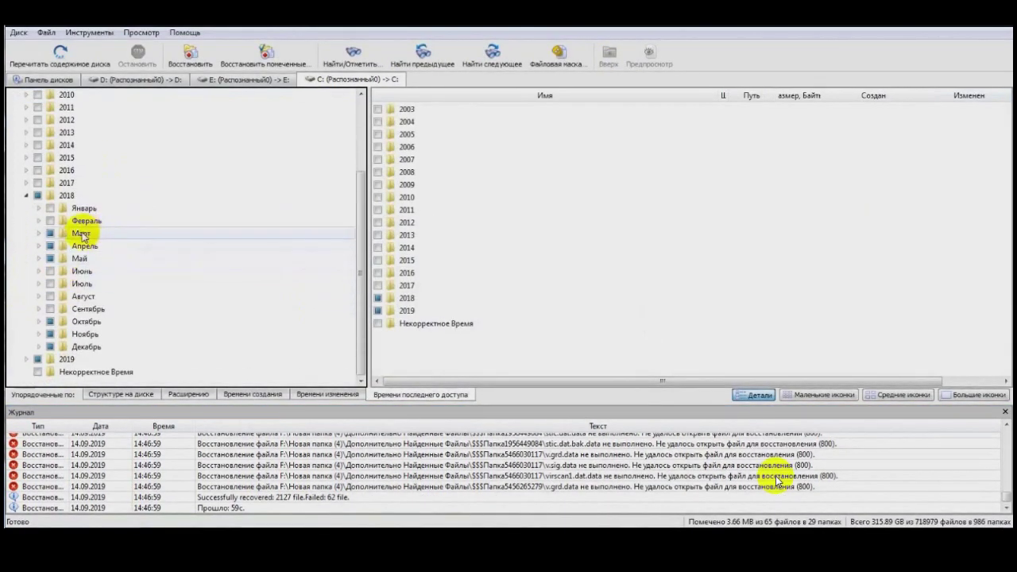
left_click(50, 234)
left_click(50, 246)
left_click(50, 259)
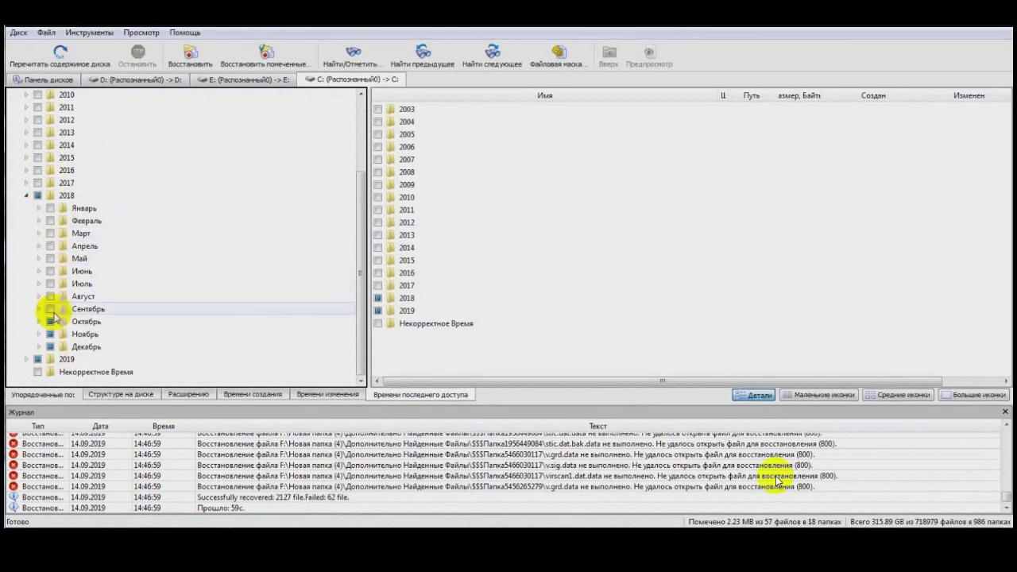
Show the files last accessed on 25 September 2018 and sort them by modification date, oldest first
left_click(39, 309)
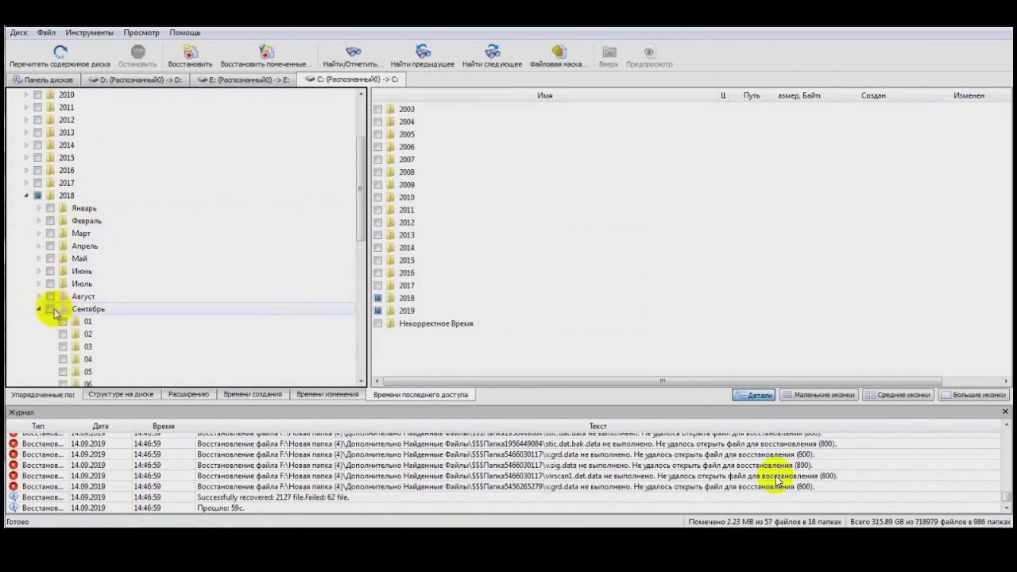
scroll(54, 312, "down", 8)
left_click(95, 295)
left_click(100, 309)
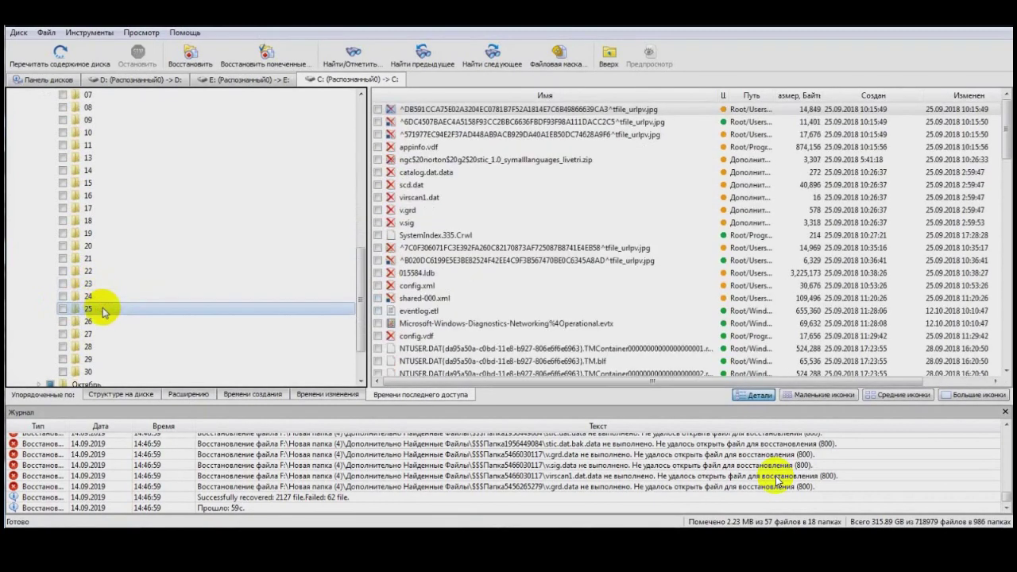
left_click(969, 96)
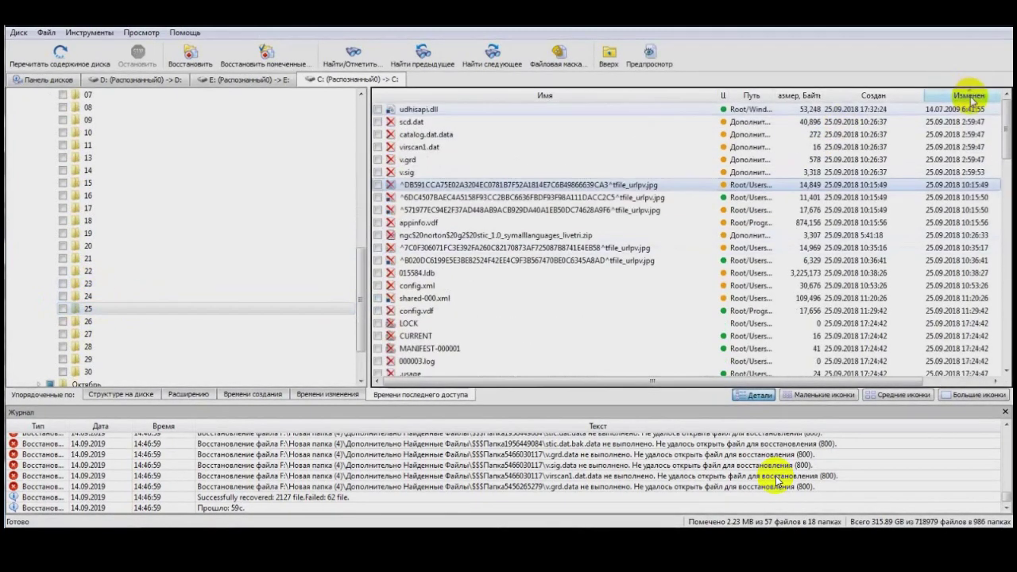
left_click(970, 97)
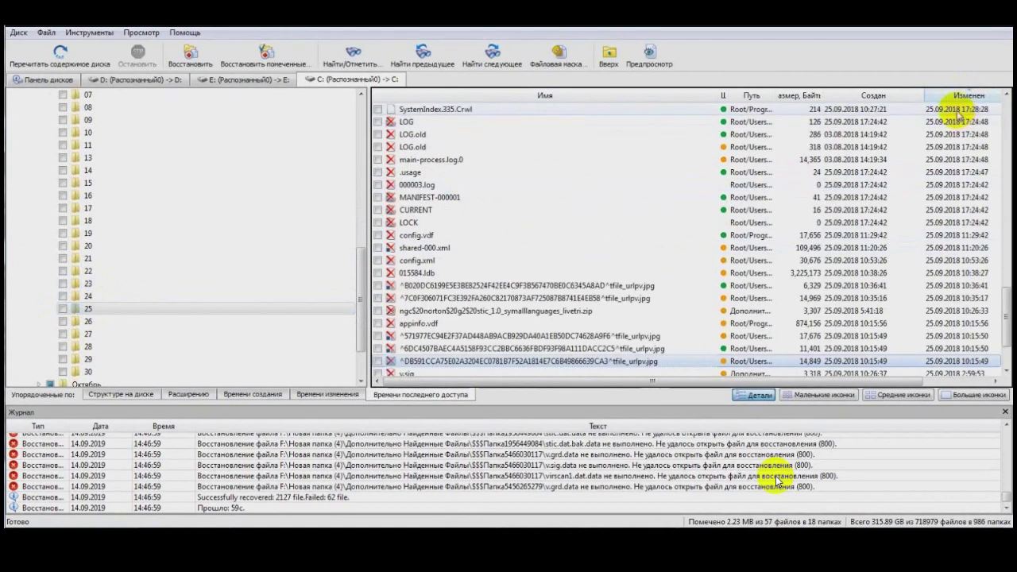
left_click(950, 110)
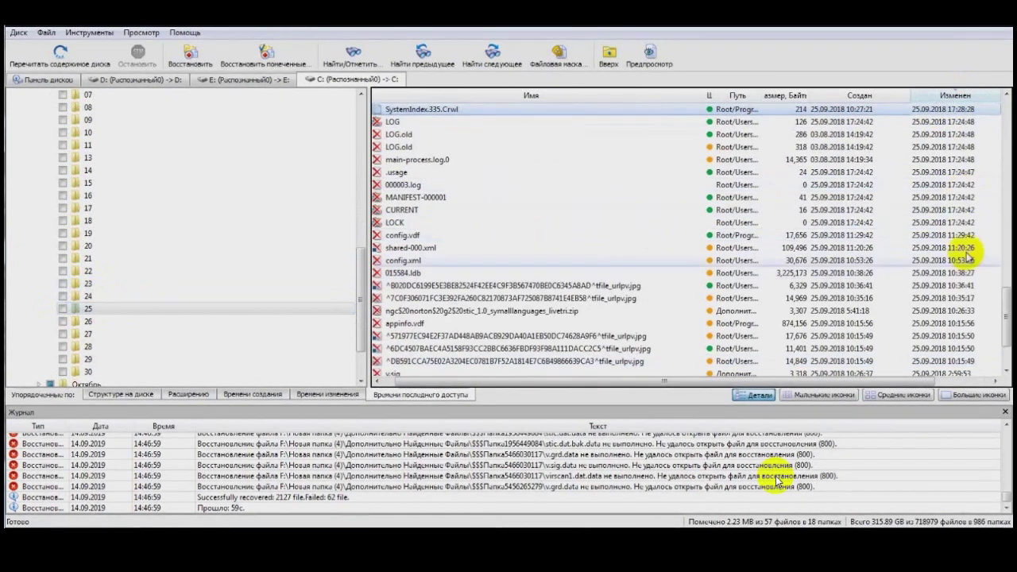
left_click(945, 97)
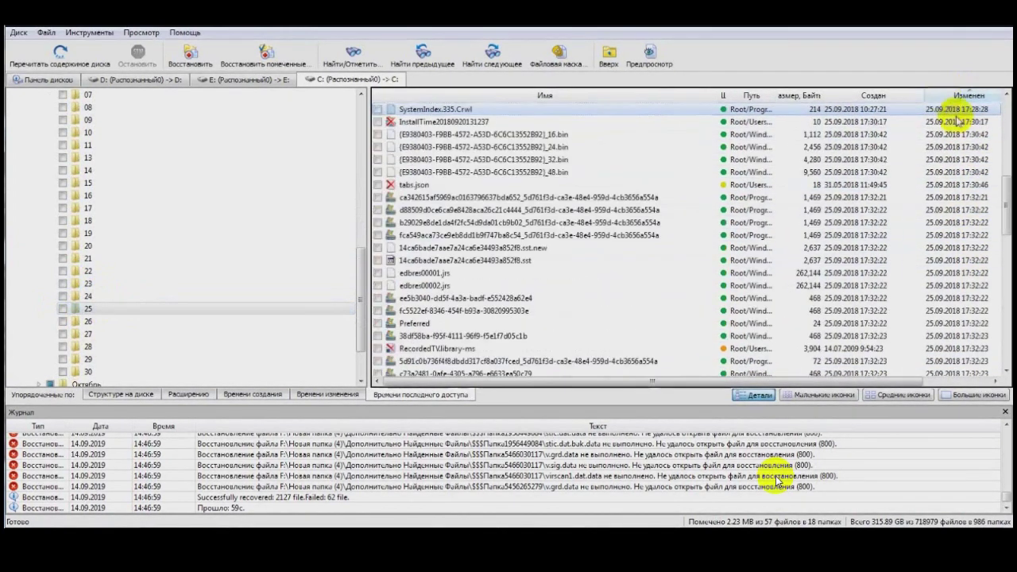
Check the config.vdf and LOCK entries, open the deleted 000003.log file, and close the viewer
scroll(937, 163, "up", 5)
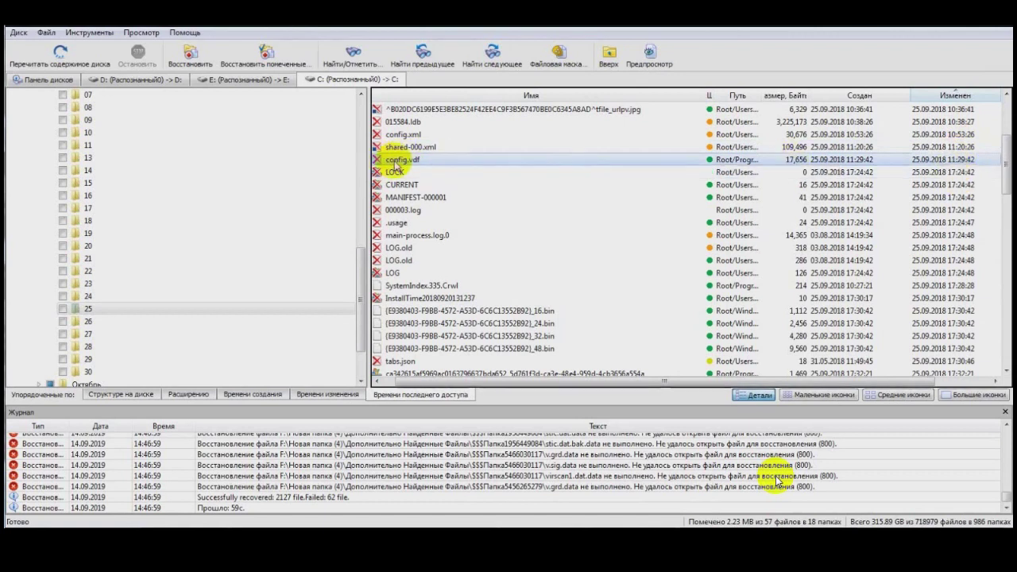
left_click(417, 163)
left_click(411, 173)
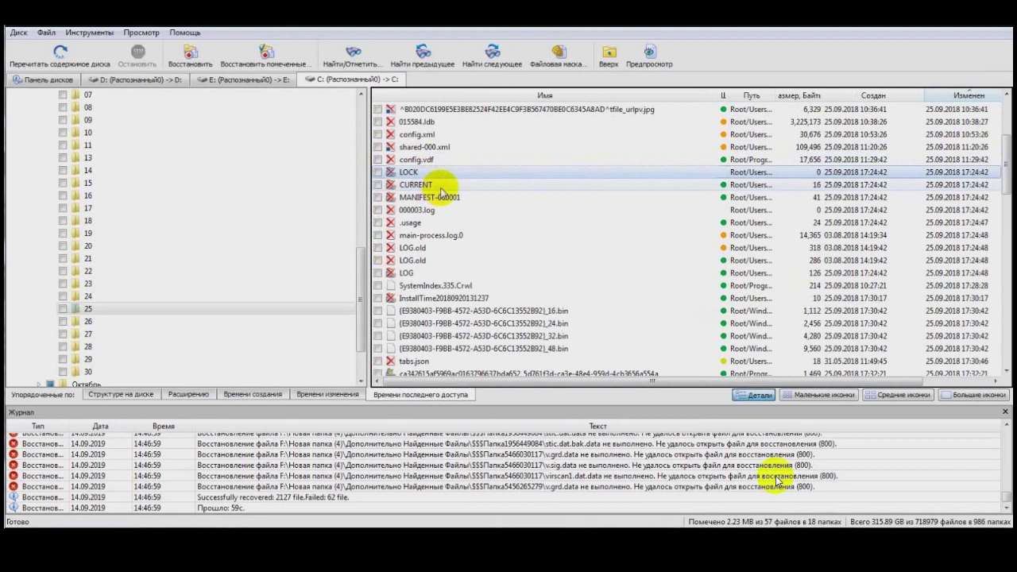
double_click(478, 210)
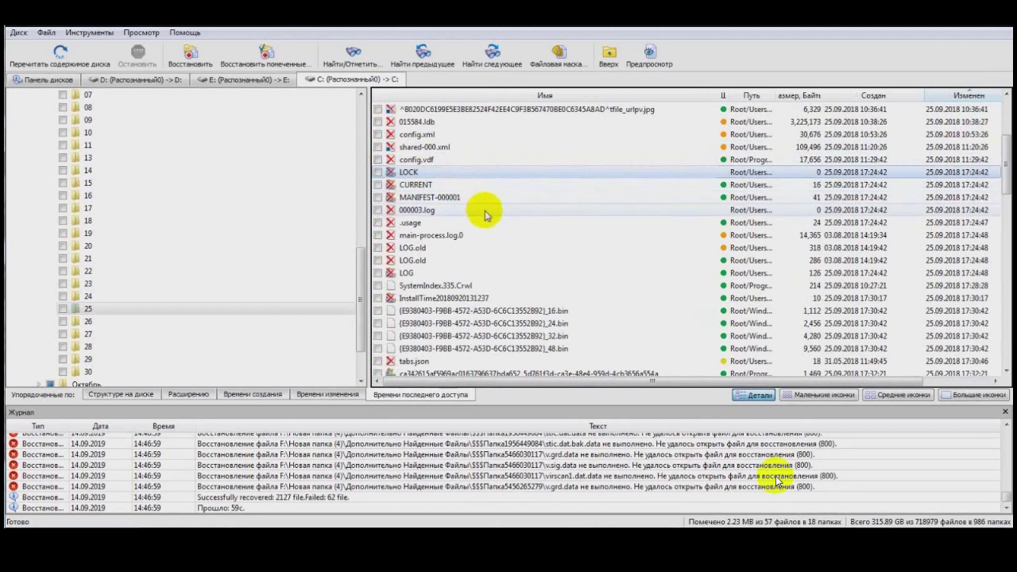
left_click(678, 33)
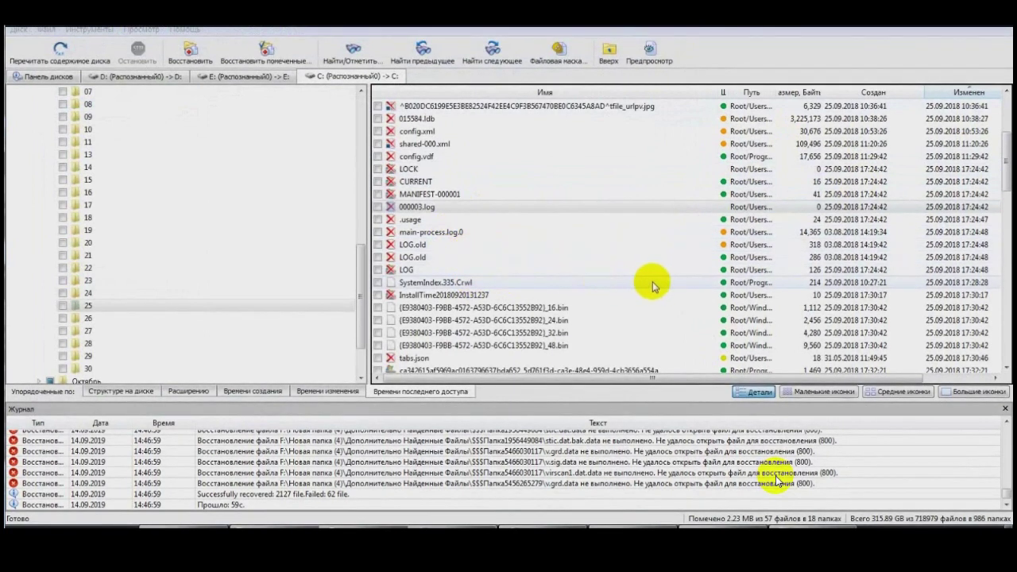
Examine the modification dates from SystemIndex.335.Crwl through to the end of the 25 September list
left_click(971, 283)
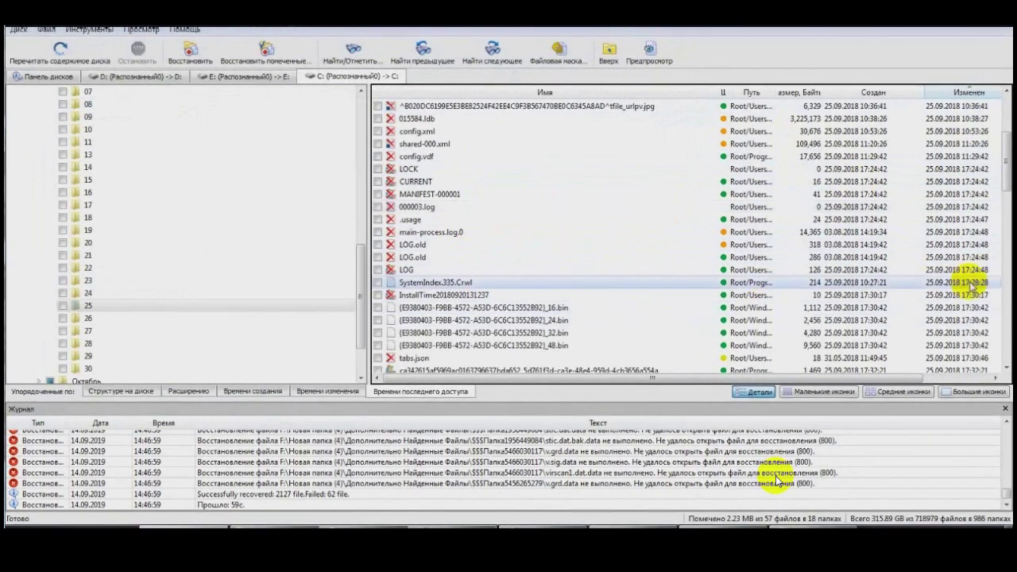
scroll(945, 302, "down", 6)
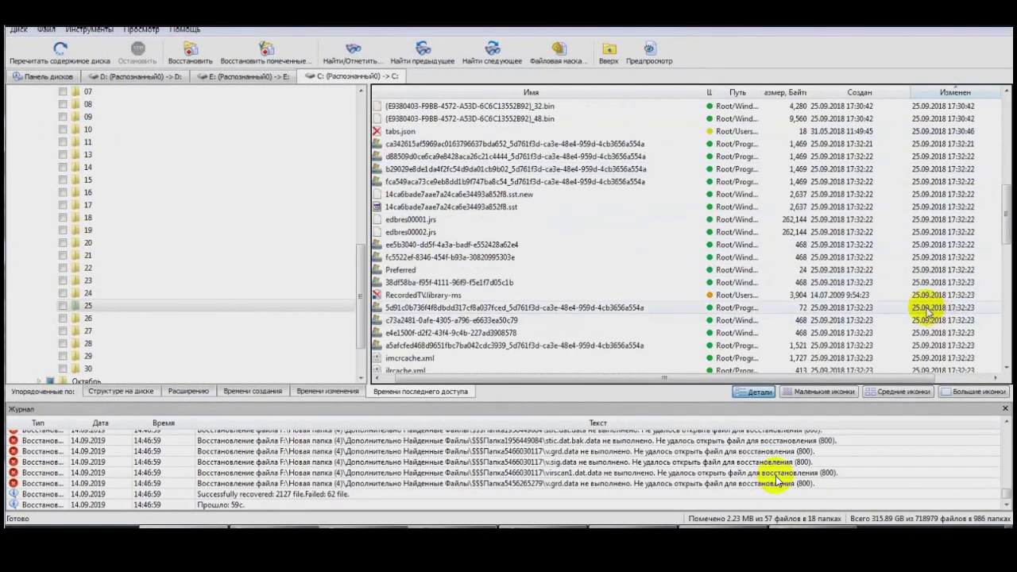
scroll(928, 312, "down", 6)
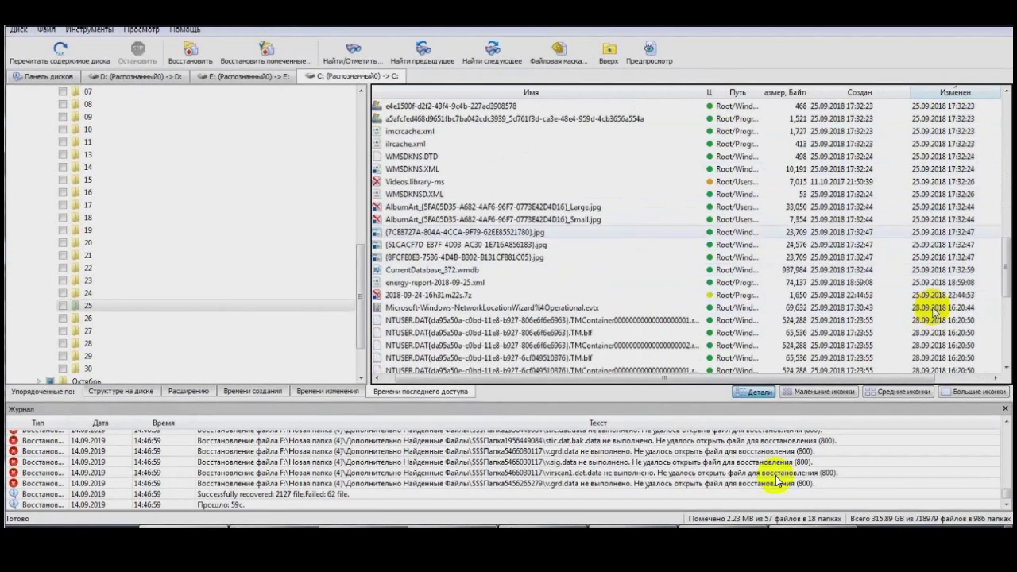
scroll(935, 312, "down", 3)
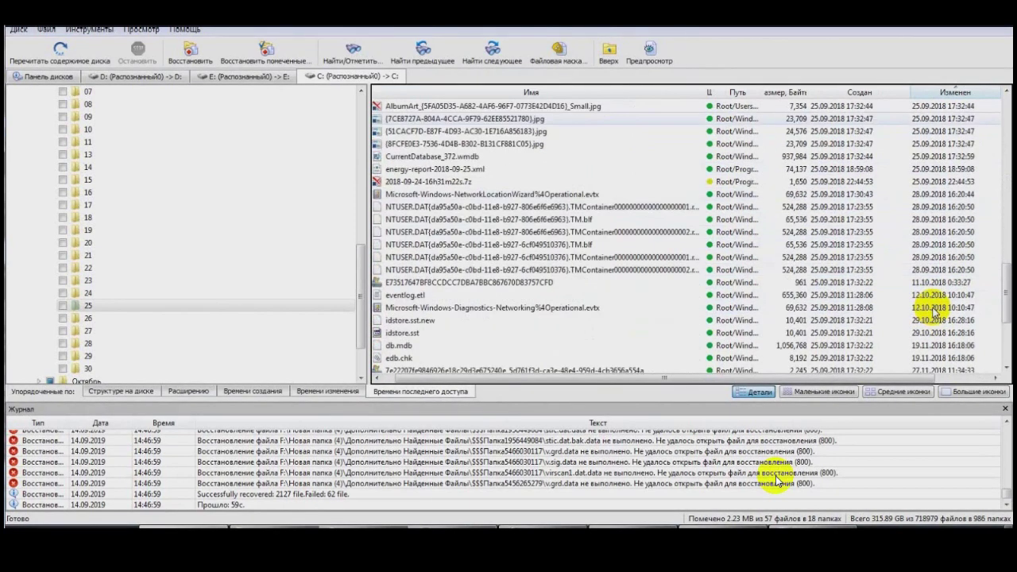
scroll(936, 312, "down", 2)
scroll(935, 312, "down", 2)
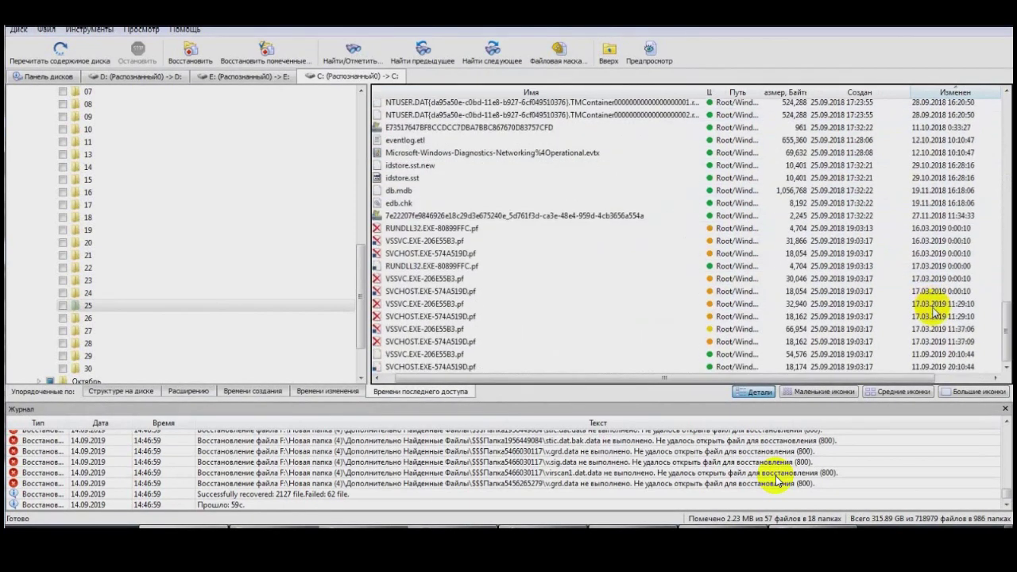
Look through the files last accessed on 26 and 27 September 2018
left_click(111, 318)
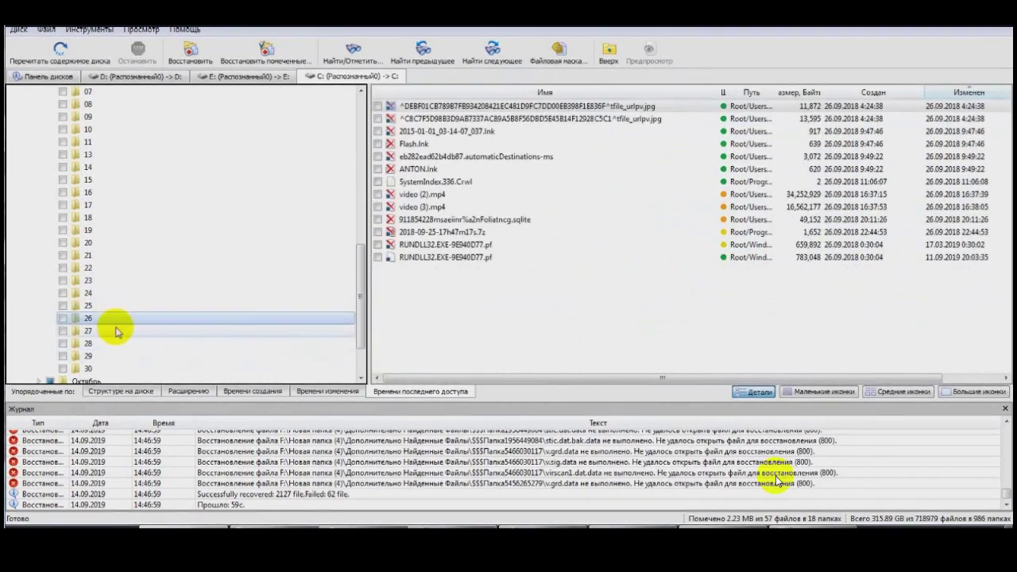
left_click(115, 331)
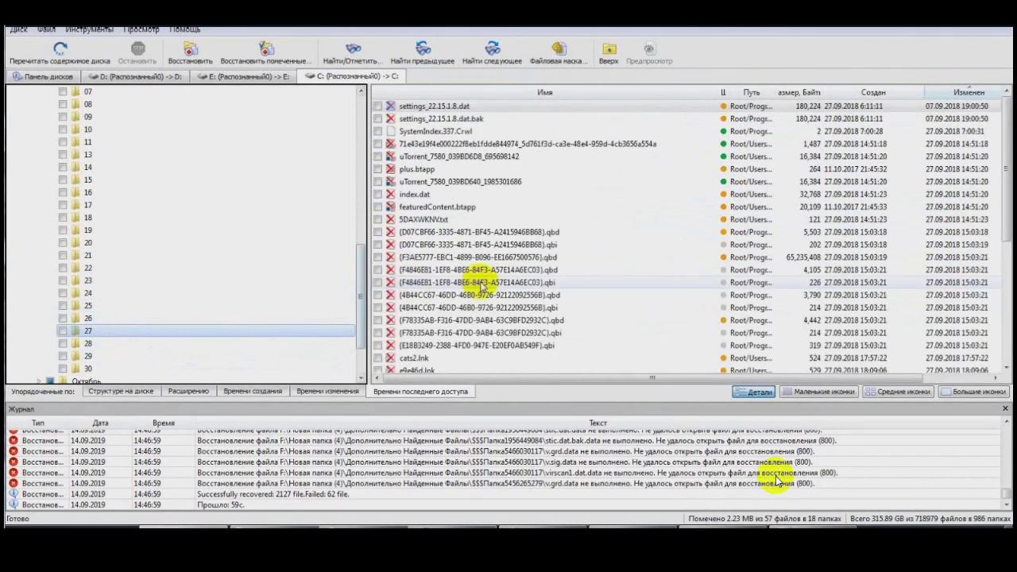
scroll(480, 286, "down", 5)
scroll(480, 286, "down", 1)
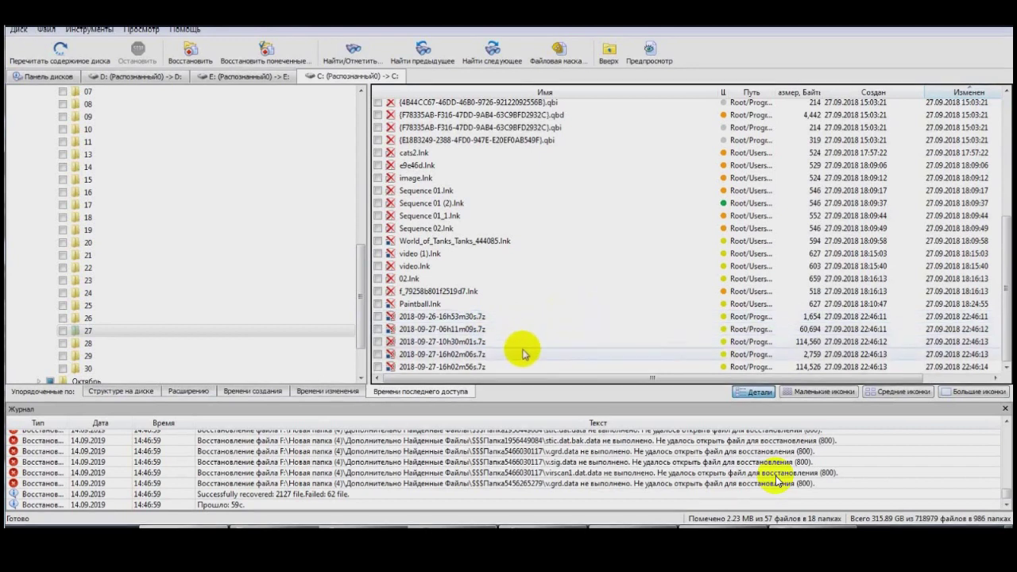
View the files last accessed on 30 September, then expand October 2018 and check days 17 and 21
scroll(84, 342, "down", 2)
left_click(88, 332)
left_click(40, 319)
scroll(72, 294, "down", 5)
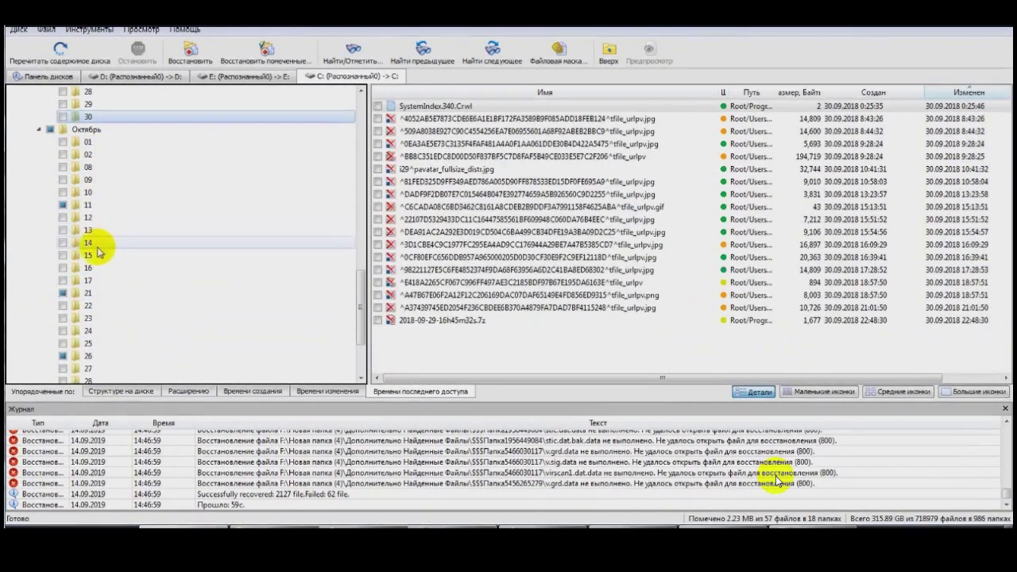
left_click(88, 281)
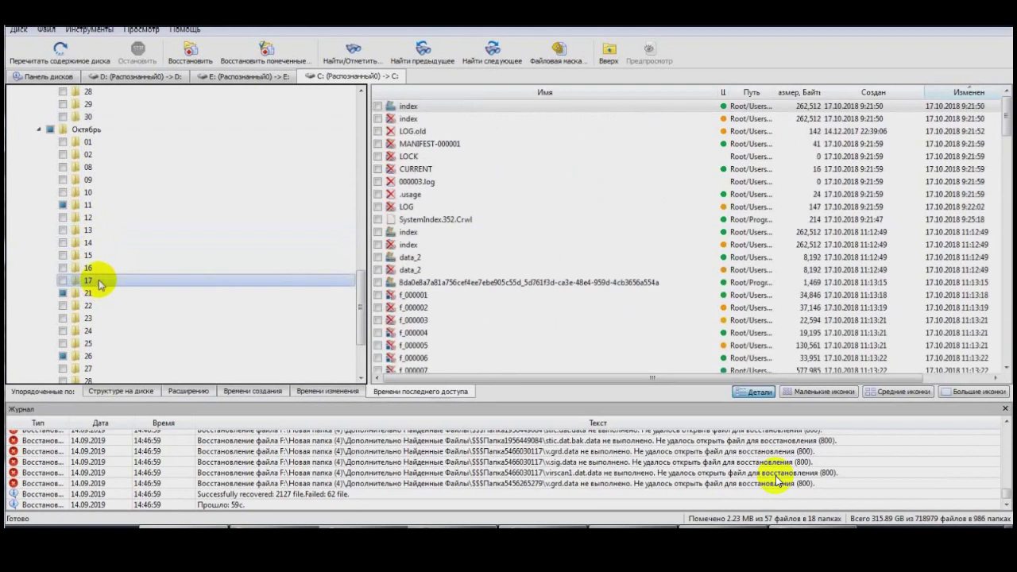
left_click(95, 293)
scroll(91, 291, "down", 3)
left_click(96, 193)
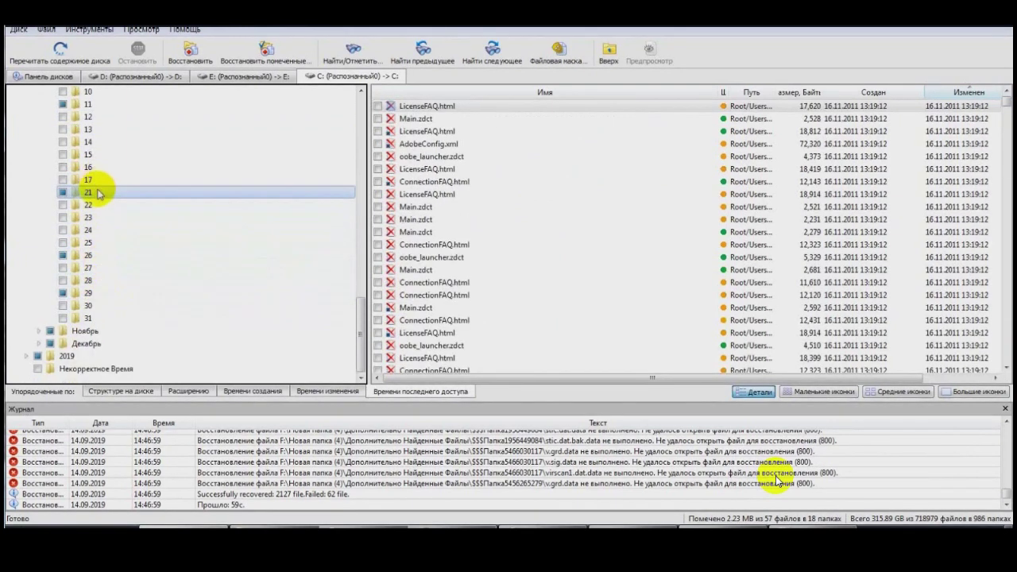
Expand November 2018 in the last-access date tree and view the files accessed on day 20
left_click(38, 331)
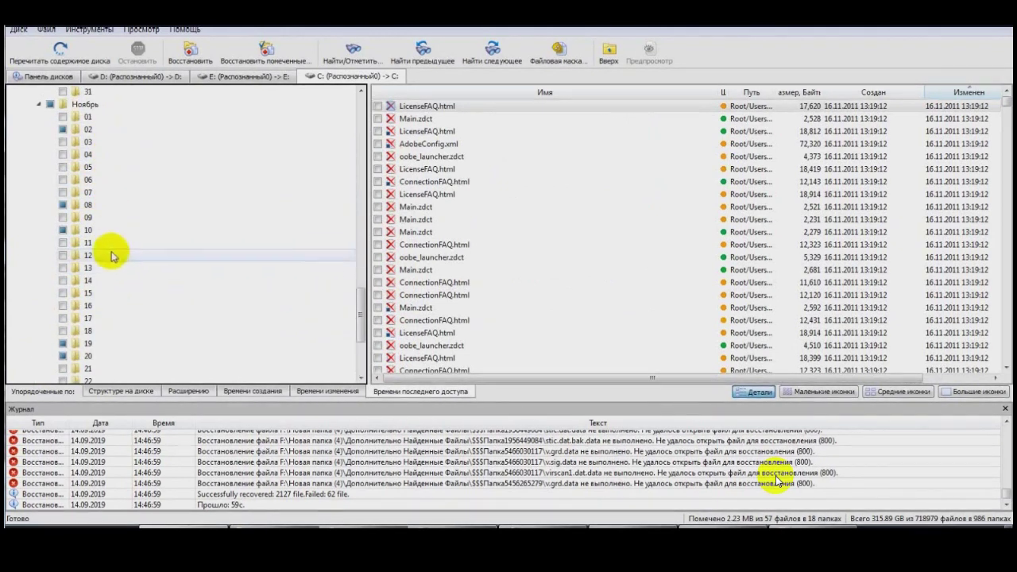
scroll(100, 345, "down", 3)
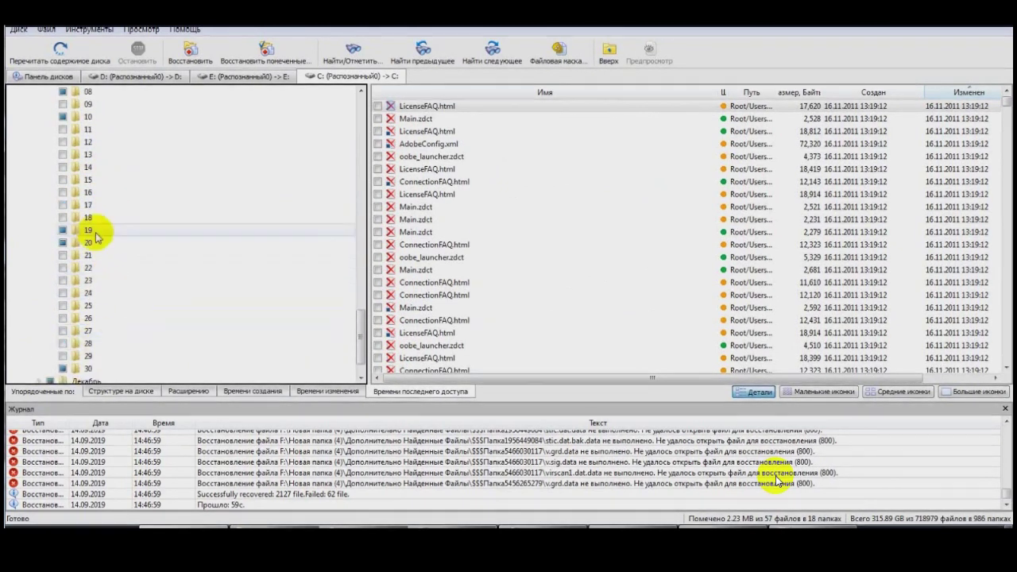
left_click(96, 244)
scroll(102, 350, "down", 9)
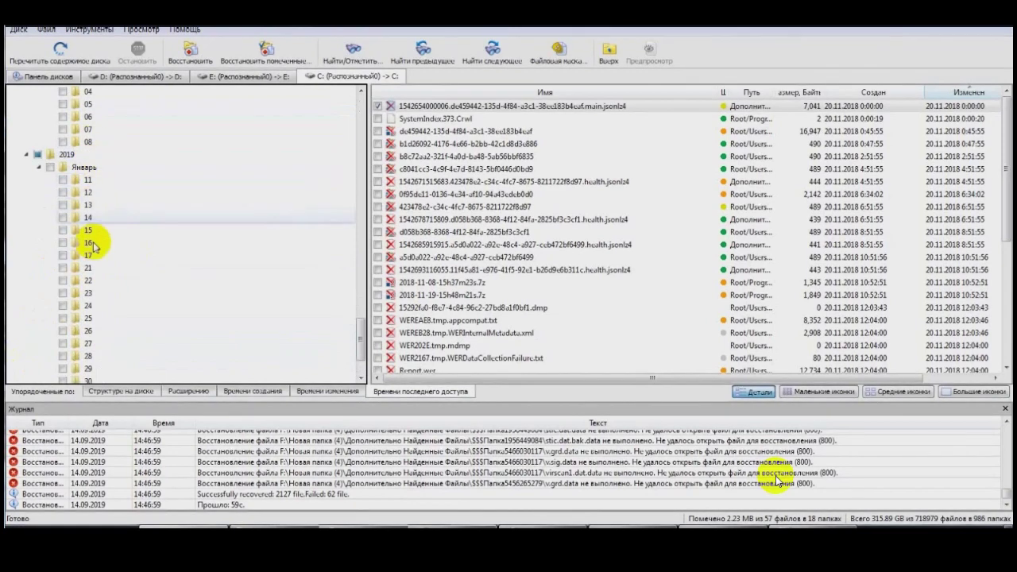
Expand February and March 2019, and view the files last accessed on 17 and 13 March
scroll(93, 246, "down", 2)
left_click(39, 330)
scroll(77, 302, "down", 1)
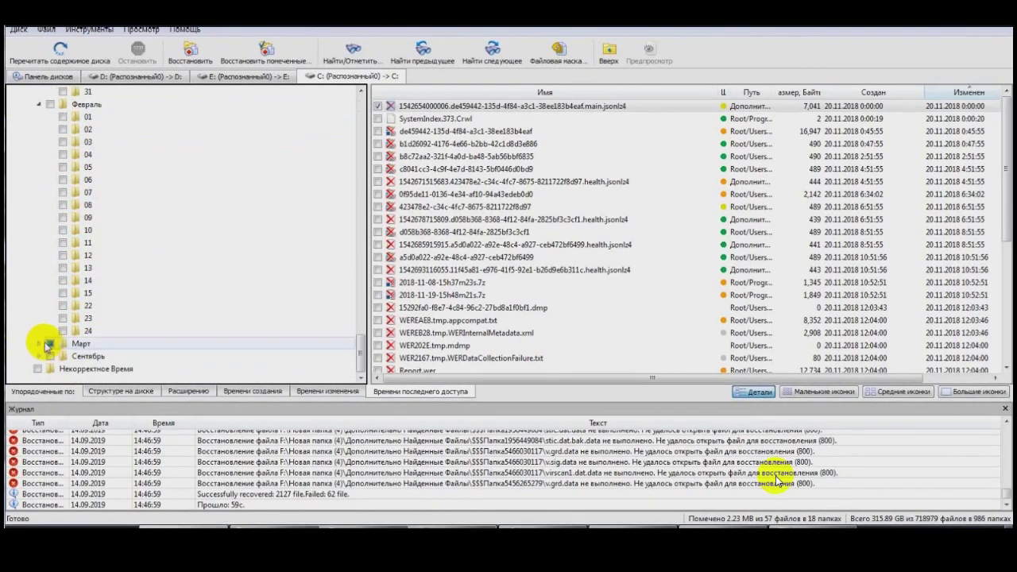
left_click(40, 342)
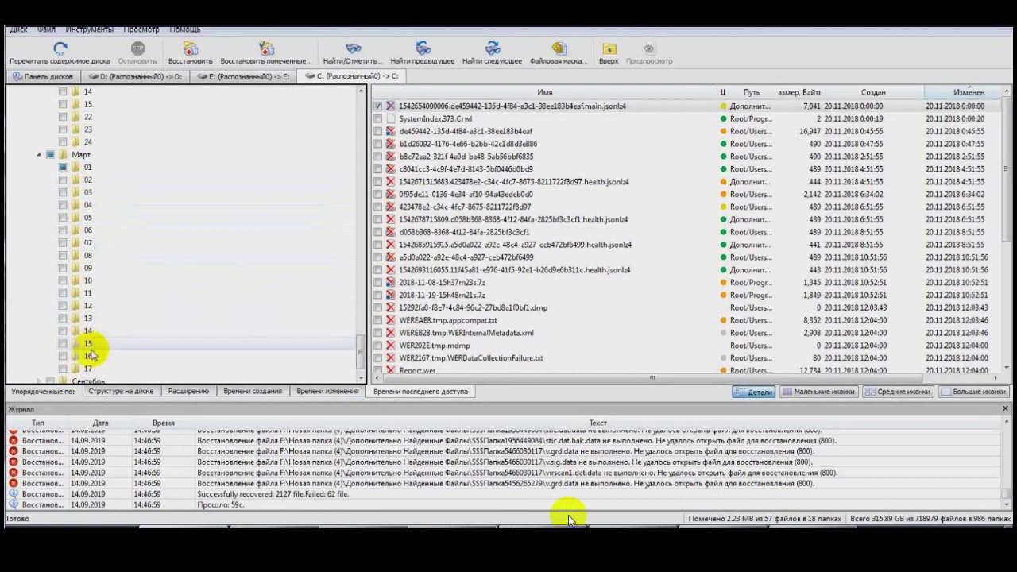
left_click(102, 369)
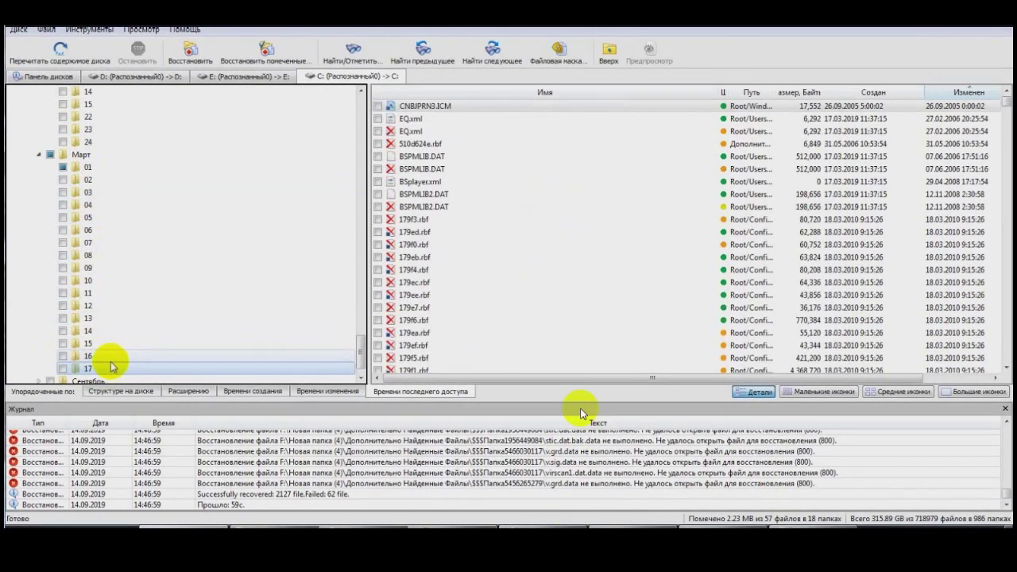
left_click(116, 320)
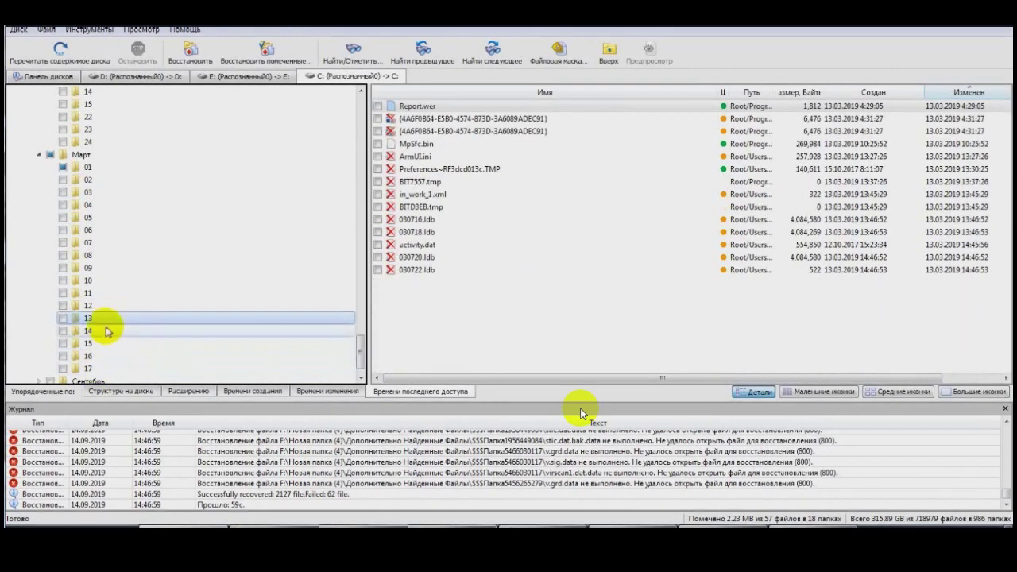
Look through the files last accessed on 10 September 2019 down to the end of the list
scroll(109, 336, "down", 3)
left_click(89, 306)
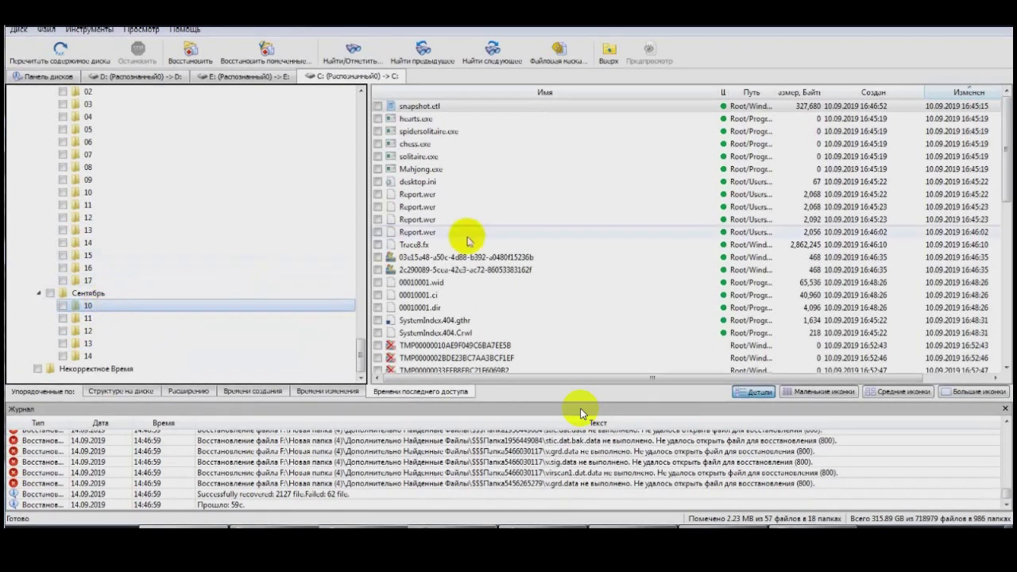
left_click(534, 246)
scroll(540, 250, "down", 10)
scroll(320, 109, "up", 2)
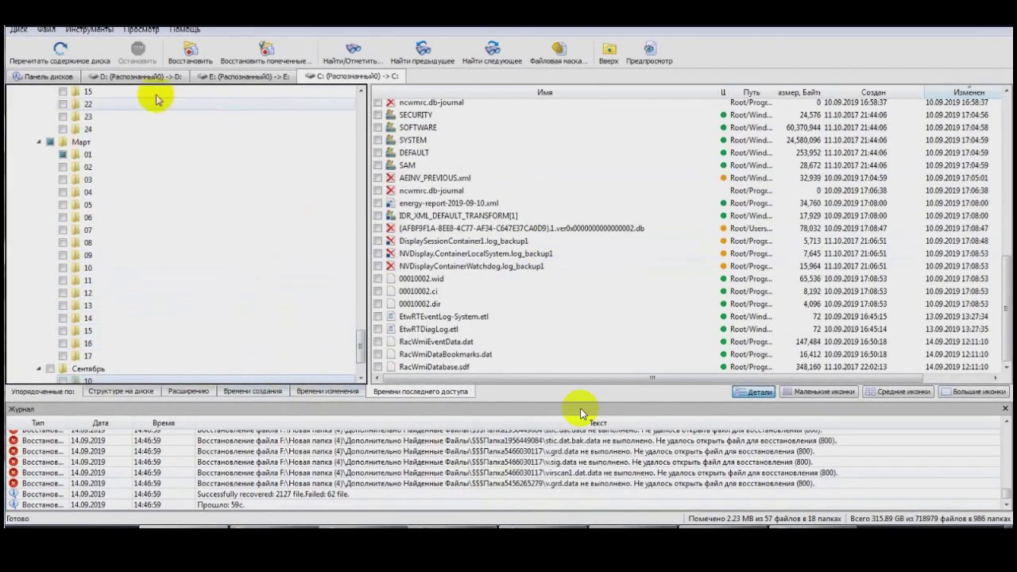
Switch to the recognized disk D: and check its .000, .001 and _11 root folders
left_click(135, 77)
left_click(96, 155)
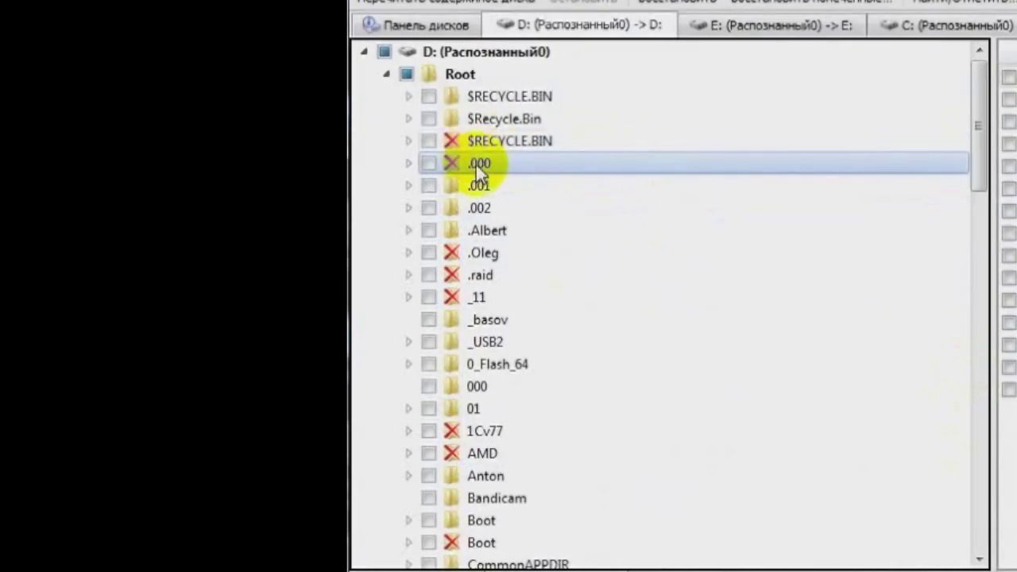
left_click(81, 164)
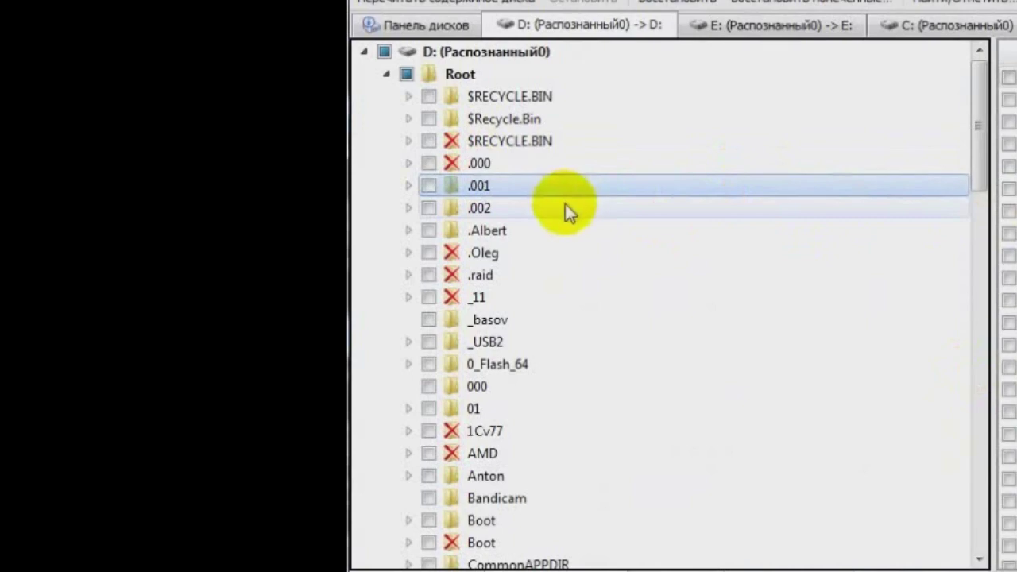
left_click(596, 207)
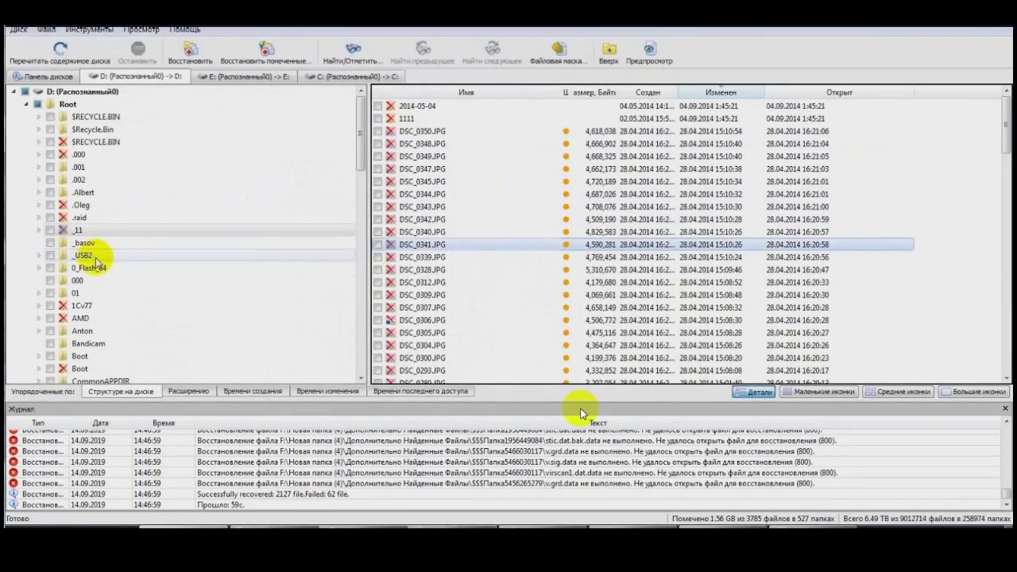
Expand the 0_Flash_64 folder and view the contents of Project and Project2
left_click(128, 255)
double_click(129, 193)
left_click(95, 205)
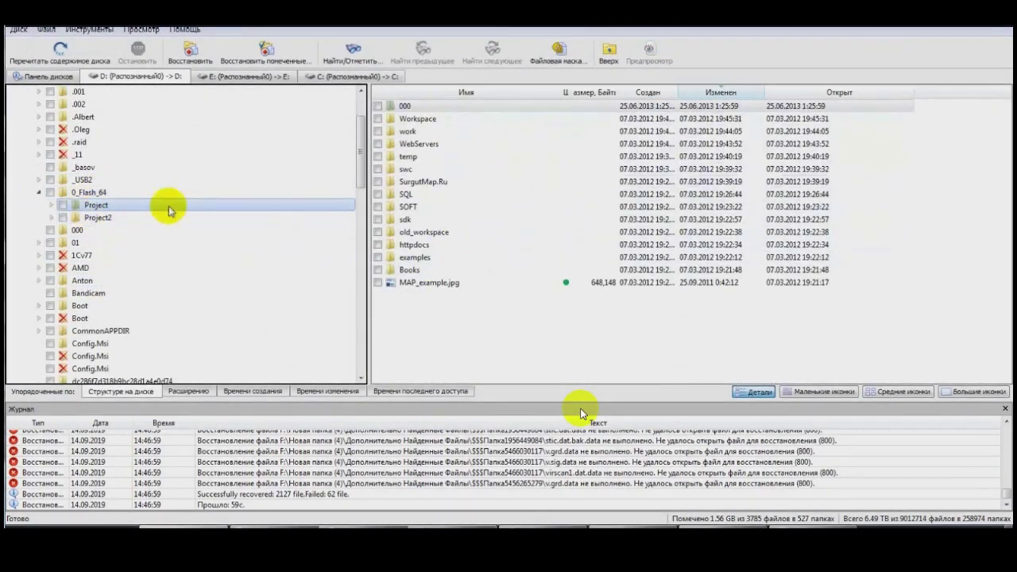
left_click(119, 217)
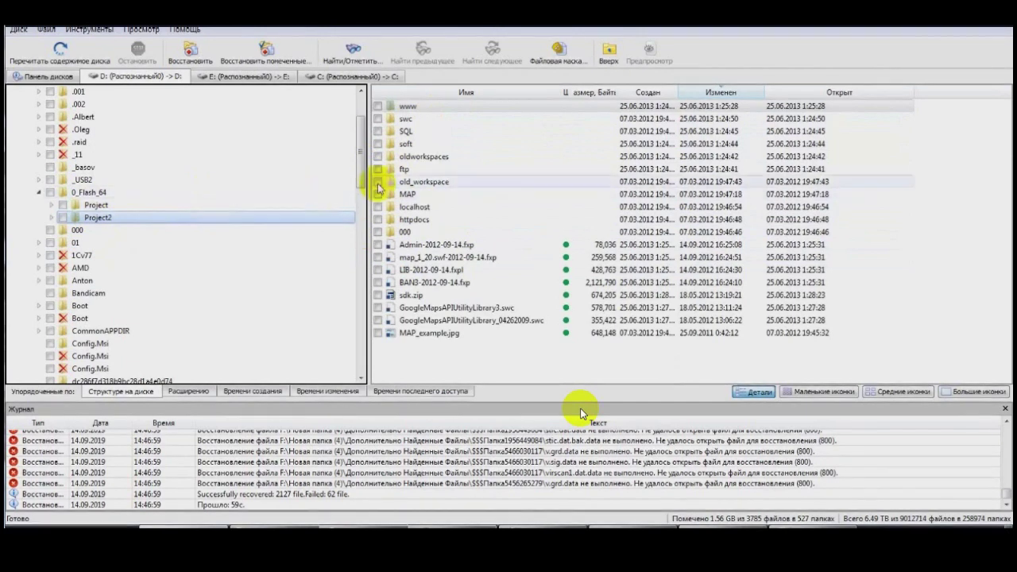
Browse the other root folders of disk D: and open the WebServers folder
scroll(203, 182, "down", 3)
left_click(102, 315)
scroll(102, 254, "down", 7)
left_click(103, 205)
left_click(103, 218)
scroll(87, 183, "up", 6)
left_click(76, 130)
scroll(482, 266, "down", 7)
scroll(490, 265, "up", 7)
left_click(86, 142)
scroll(106, 255, "down", 13)
left_click(94, 242)
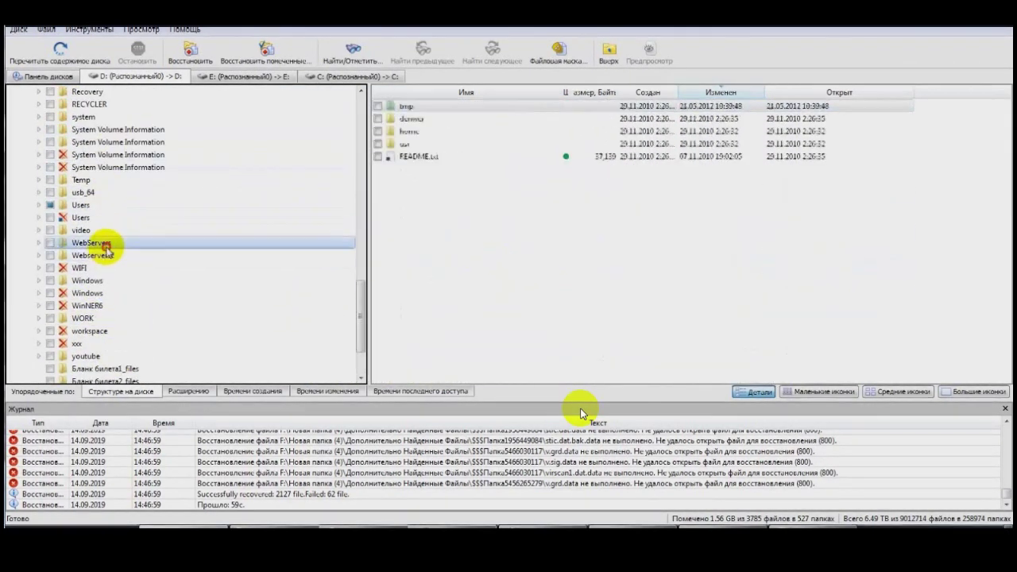
Expand WebServers down to home/localhost and look through the full contents of its www folder
left_click(39, 242)
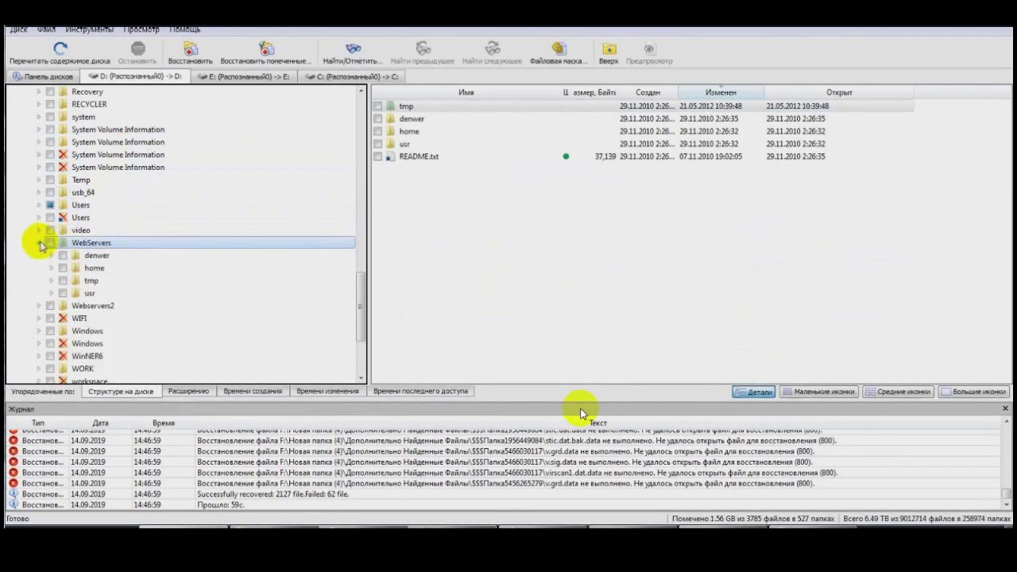
left_click(52, 268)
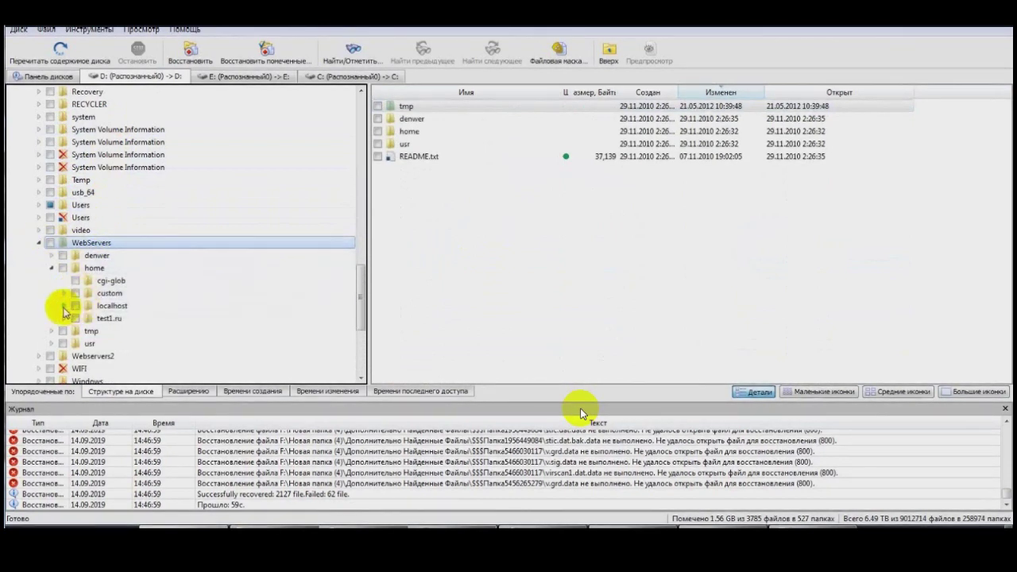
left_click(63, 305)
left_click(116, 369)
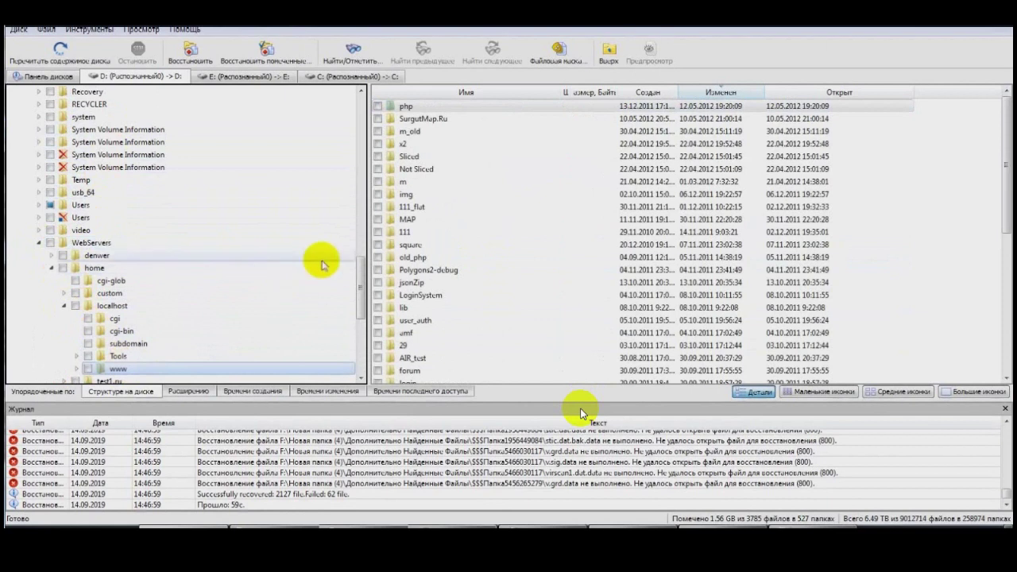
scroll(529, 205, "down", 4)
scroll(524, 230, "down", 3)
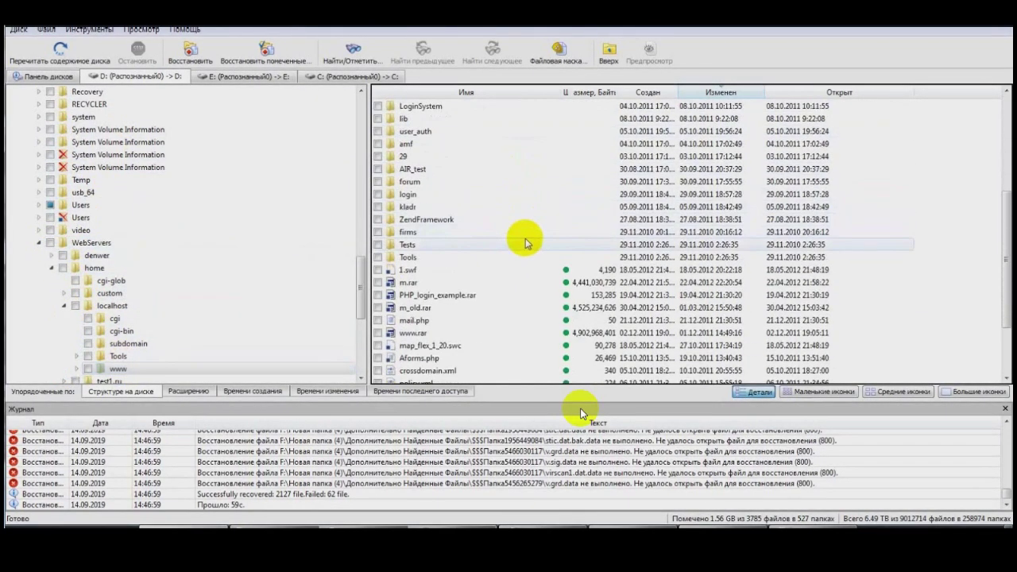
scroll(135, 294, "down", 5)
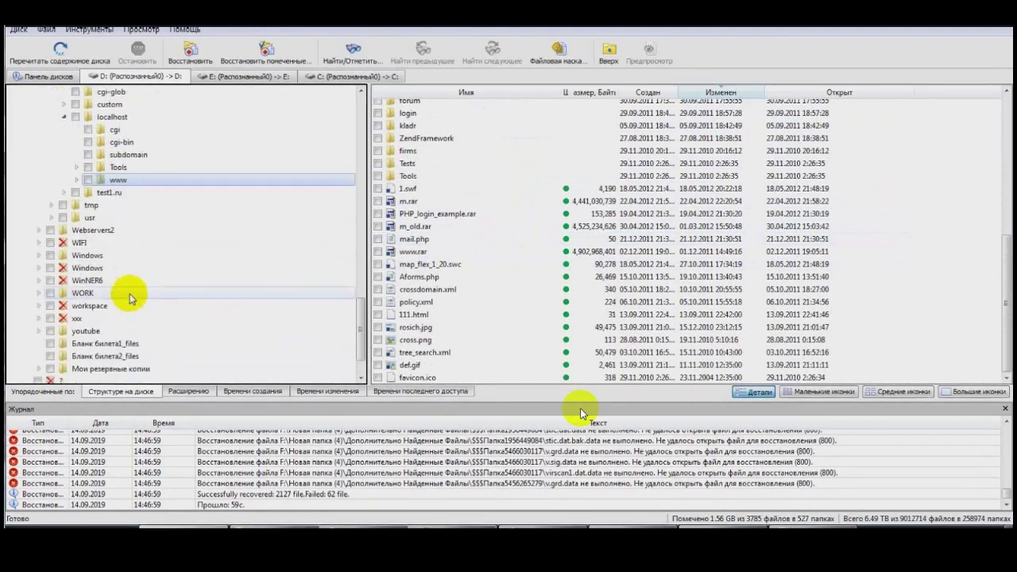
Expand Webservers2 down to home/localhost and view the contents of its www folder
left_click(39, 229)
left_click(51, 255)
left_click(63, 293)
left_click(113, 344)
scroll(111, 337, "down", 5)
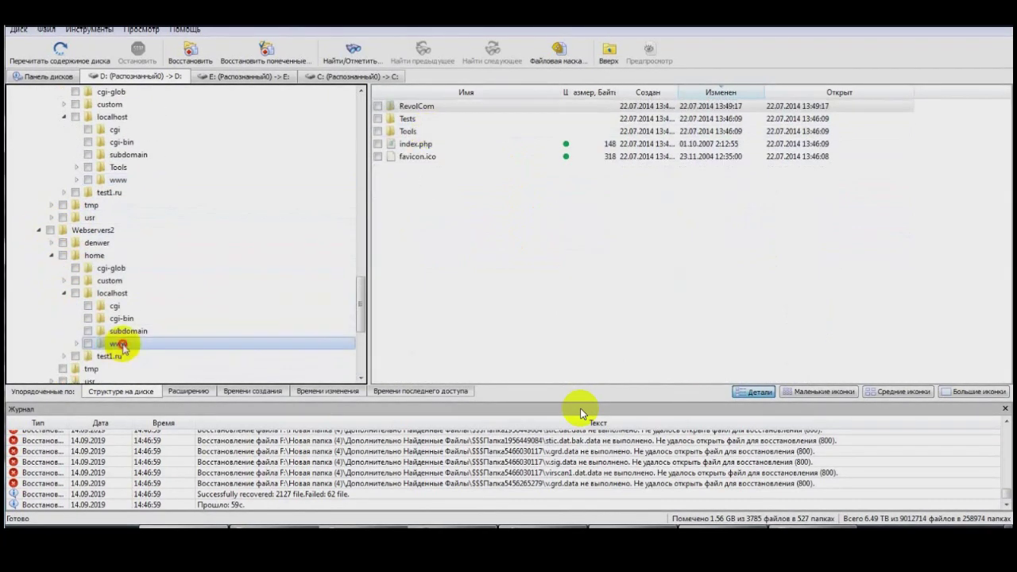
Open the WORK folder on disk D: and look through its project folders from 2018 back to 2017
left_click(103, 255)
scroll(104, 255, "up", 3)
left_click(141, 367)
left_click(135, 358)
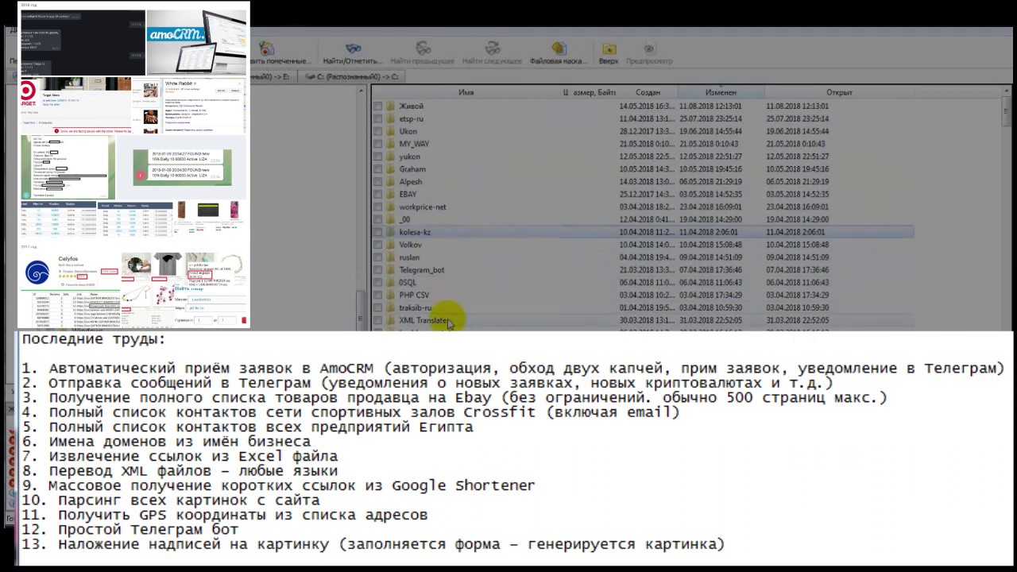
left_click(448, 311)
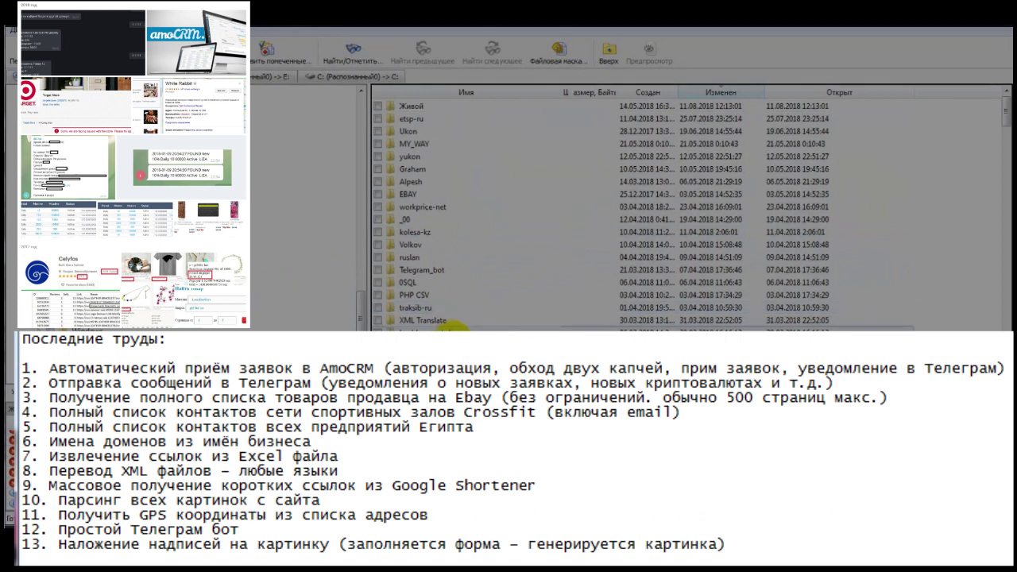
scroll(528, 299, "down", 2)
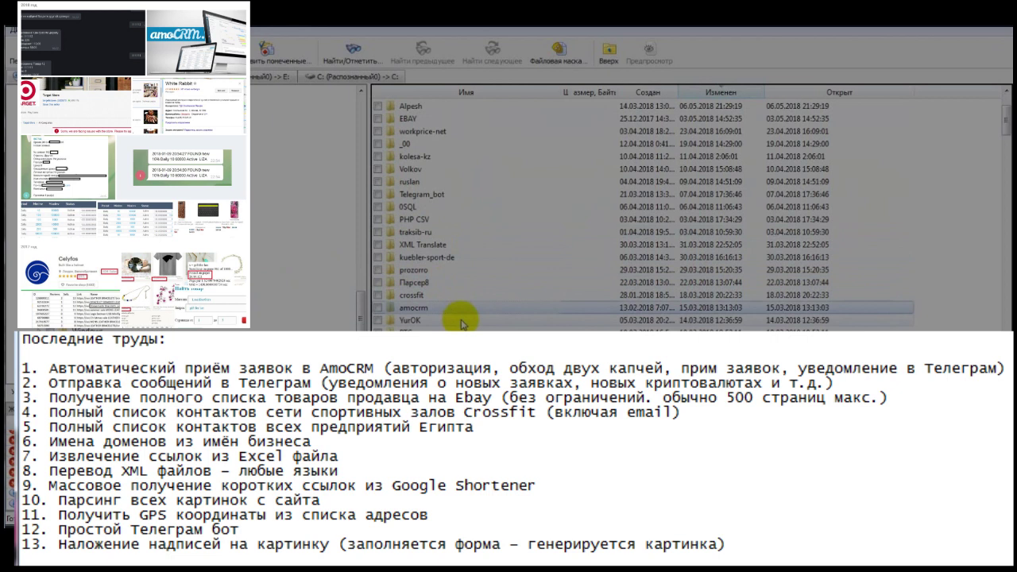
scroll(464, 315, "down", 4)
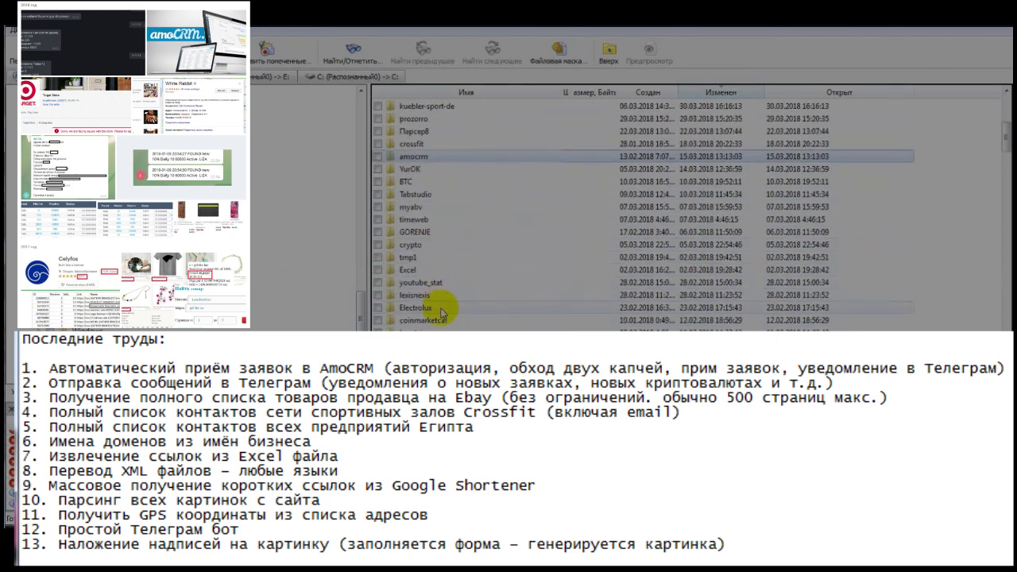
scroll(448, 315, "down", 4)
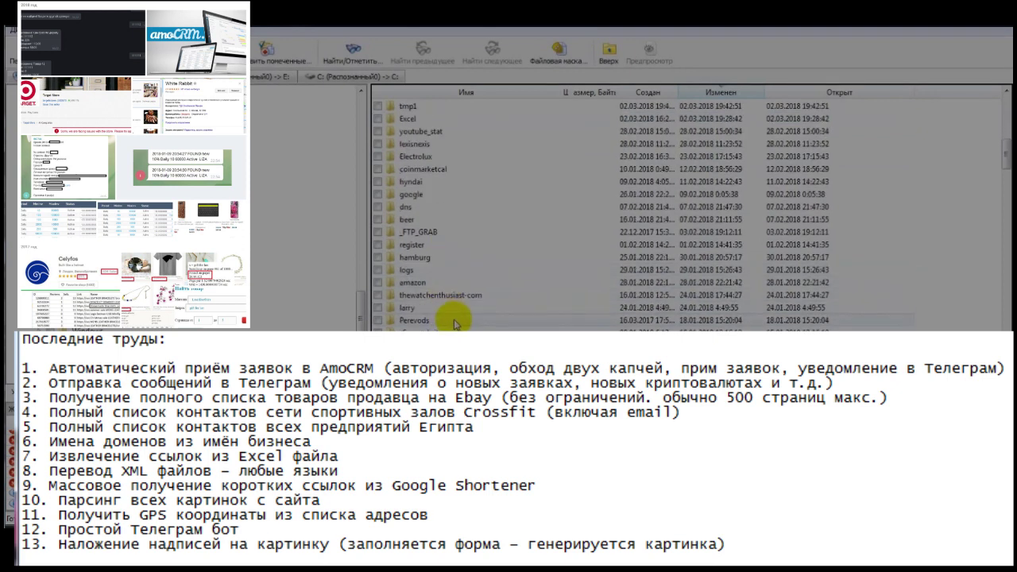
scroll(456, 328, "down", 3)
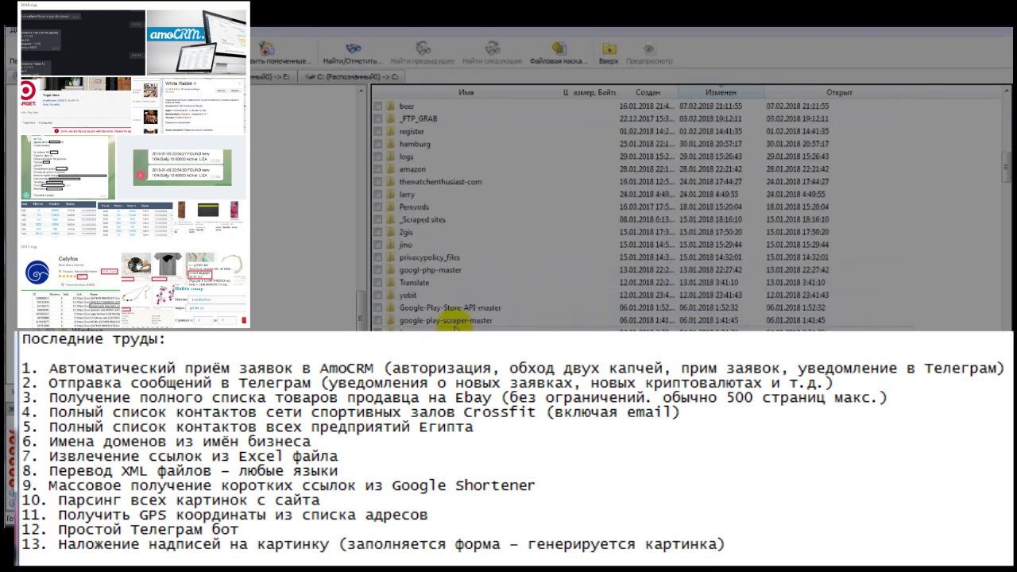
scroll(450, 302, "up", 1)
scroll(455, 314, "down", 10)
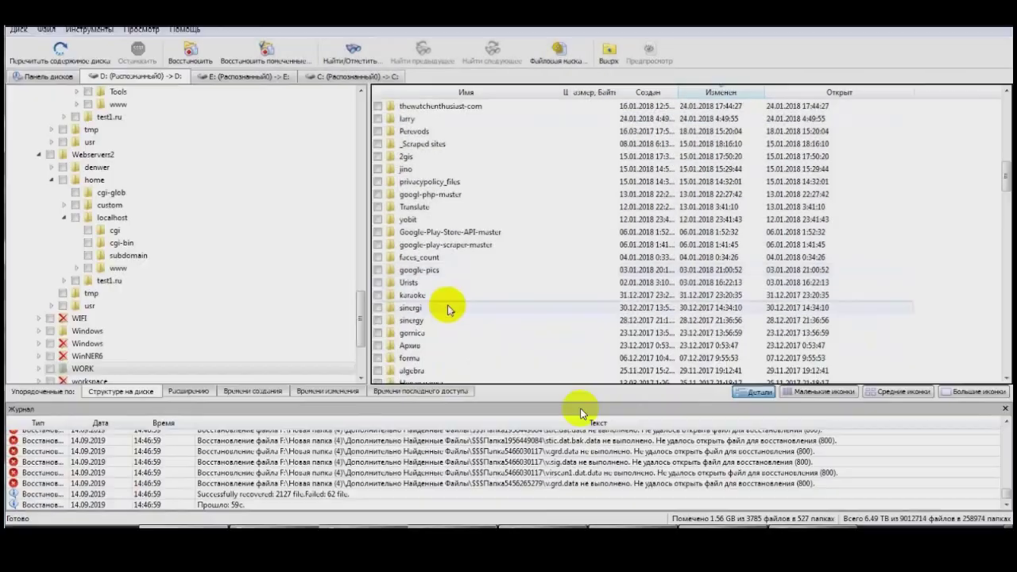
scroll(442, 297, "down", 5)
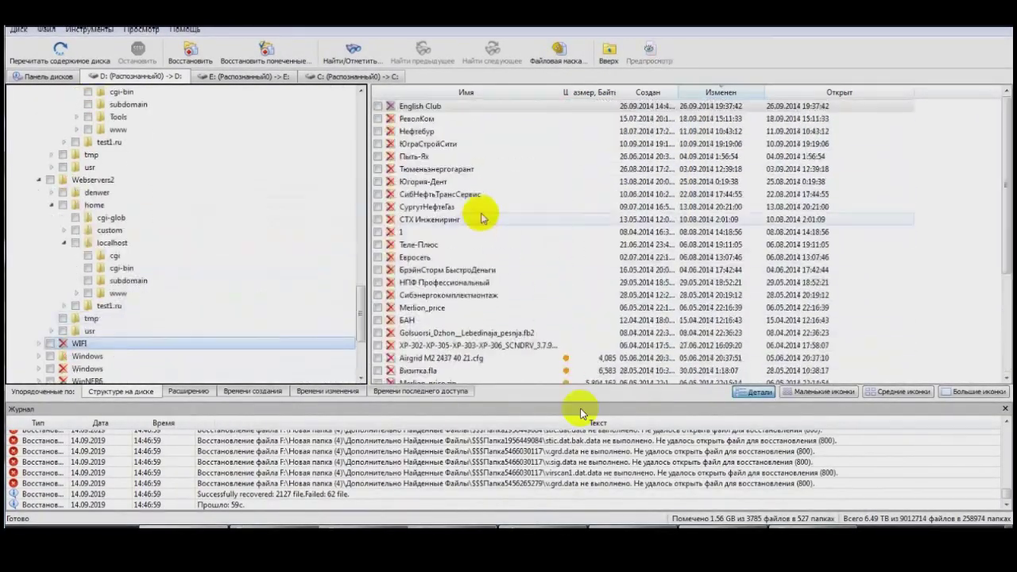
Expand test1.ru under Webservers2 and check its www folder and the two localhost www folders
double_click(111, 306)
left_click(124, 344)
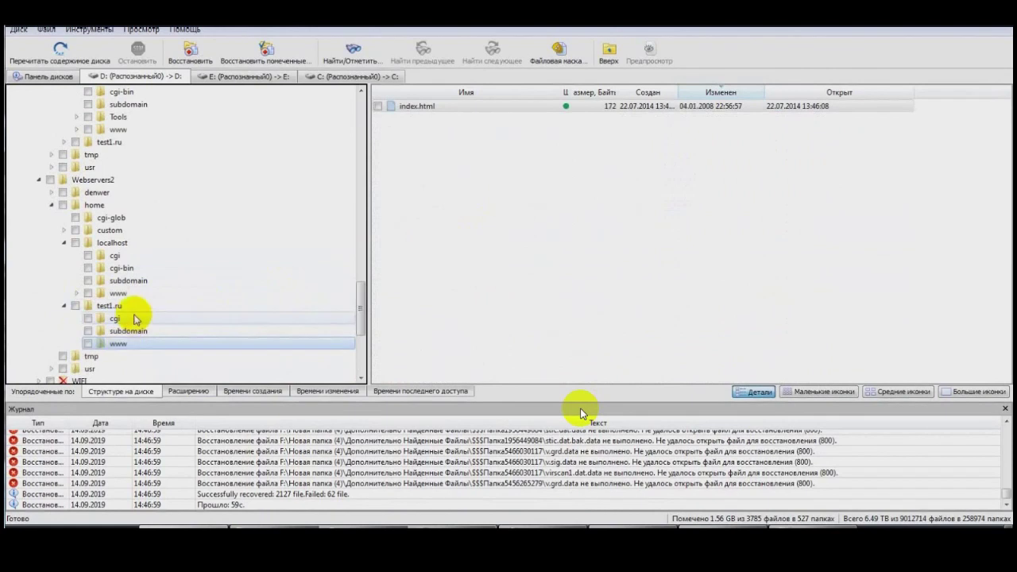
left_click(119, 293)
left_click(119, 129)
Look through the files in the Desktop folder of user profile 1 on disk D:
scroll(447, 238, "down", 8)
scroll(127, 300, "up", 9)
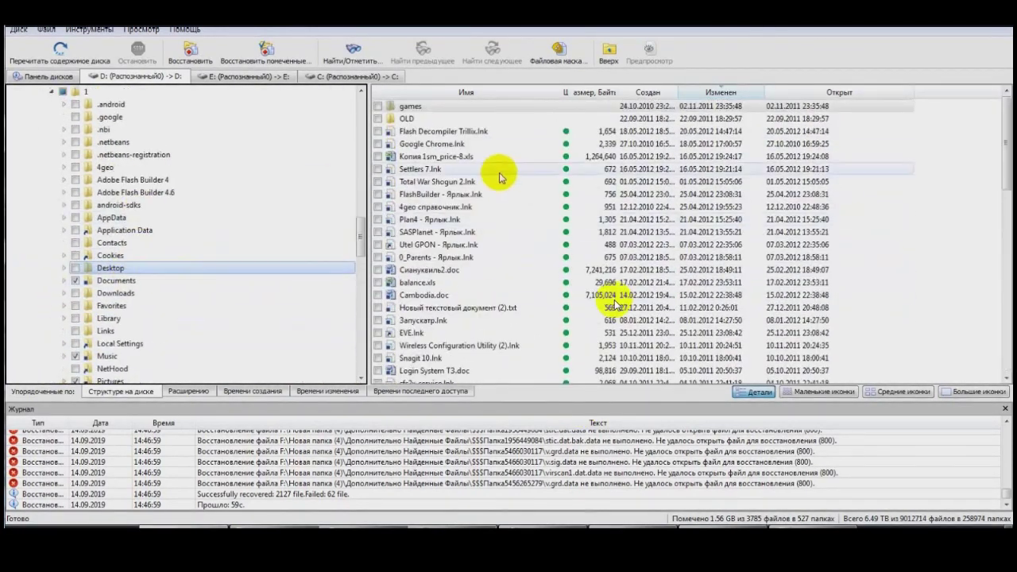
scroll(516, 254, "down", 5)
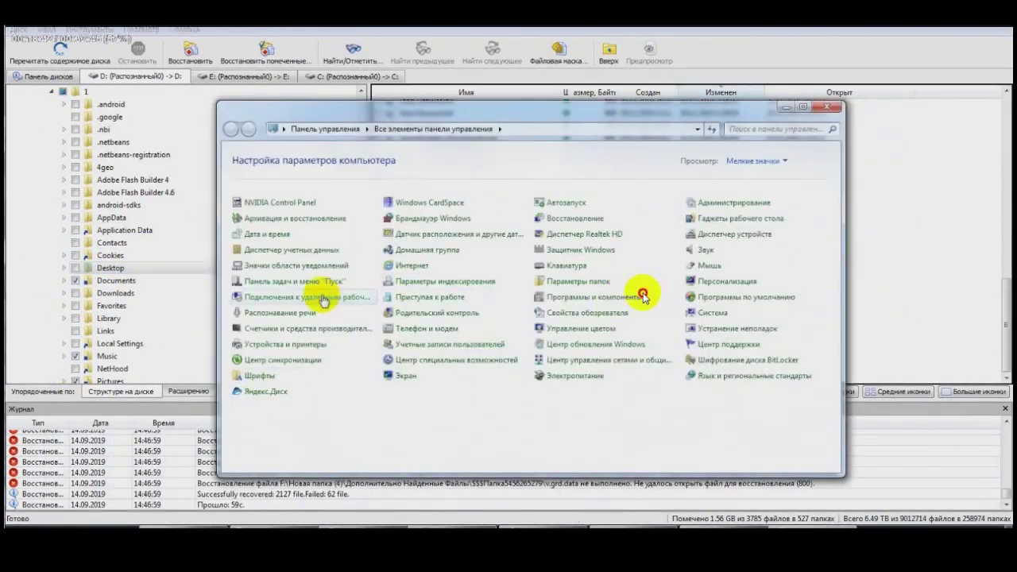
Open Programs and Features in the Windows Control Panel, maximize it, and sort the programs by installation date, oldest first
left_click(644, 297)
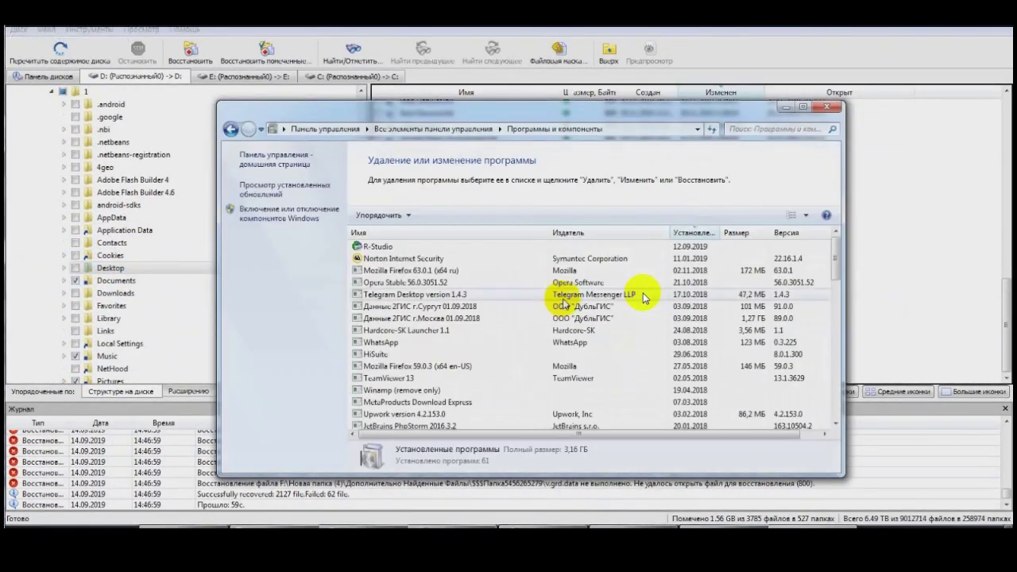
left_click(804, 108)
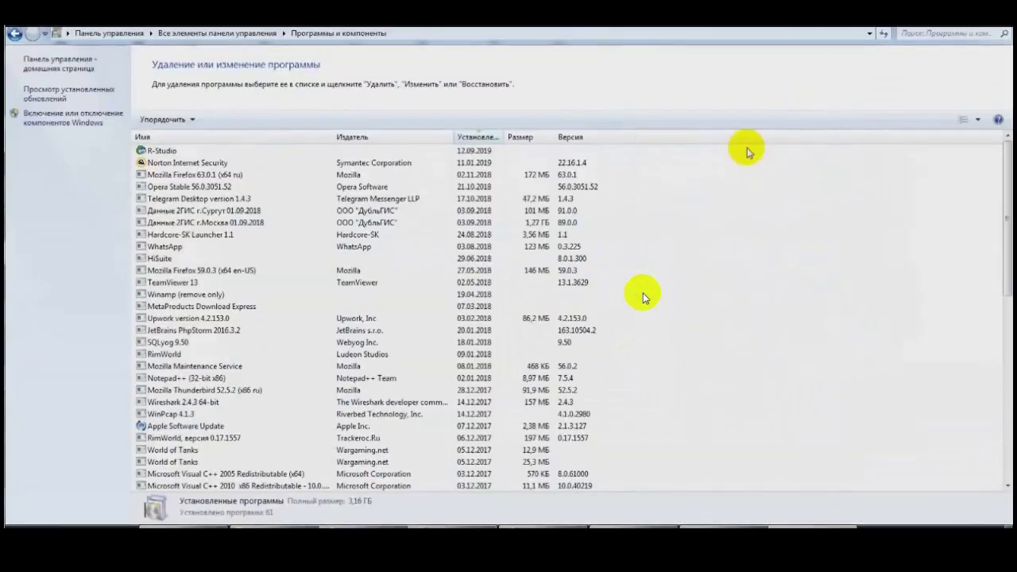
left_click(485, 137)
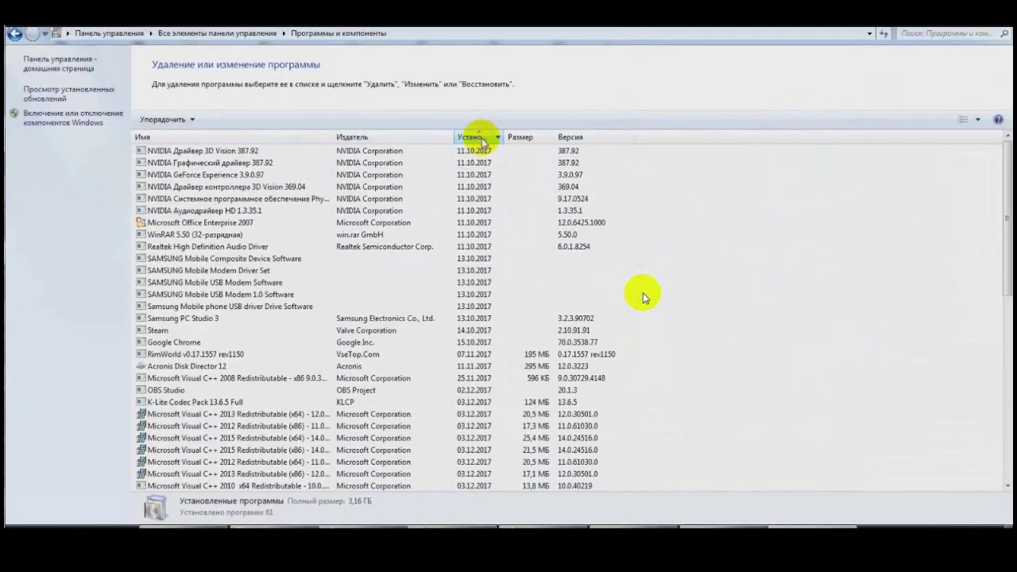
Sort the installed programs newest first and check the latest entries, from Norton Internet Security and Mozilla Firefox down to the 2GIS data for Surgut
left_click(489, 135)
left_click(487, 152)
left_click(484, 163)
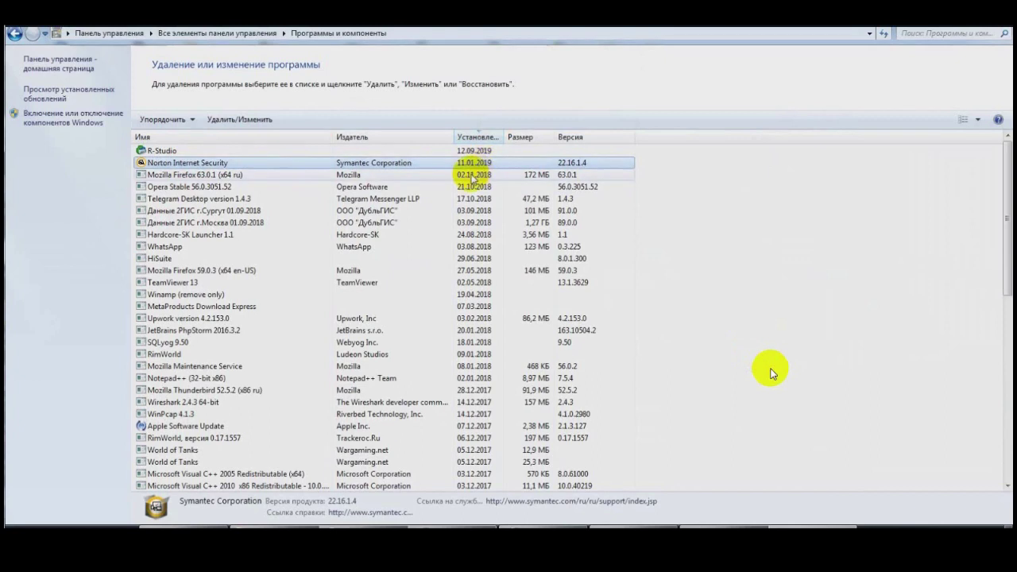
left_click(473, 176)
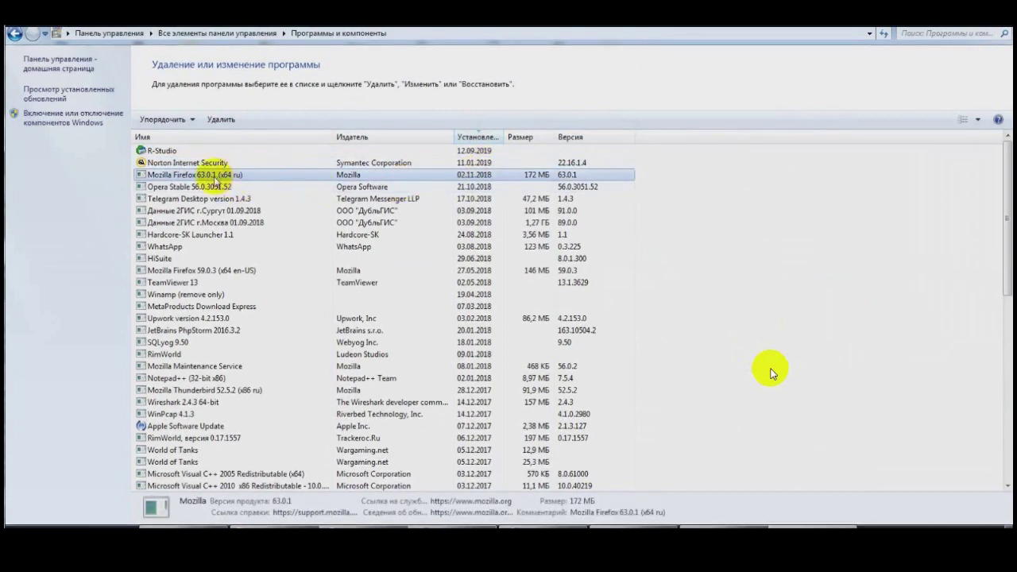
left_click(215, 190)
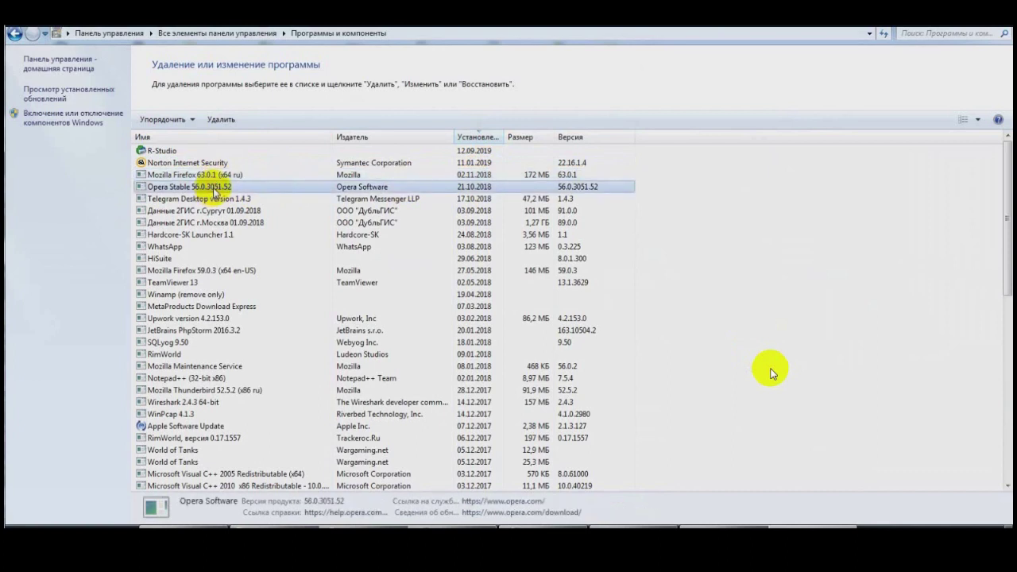
left_click(228, 203)
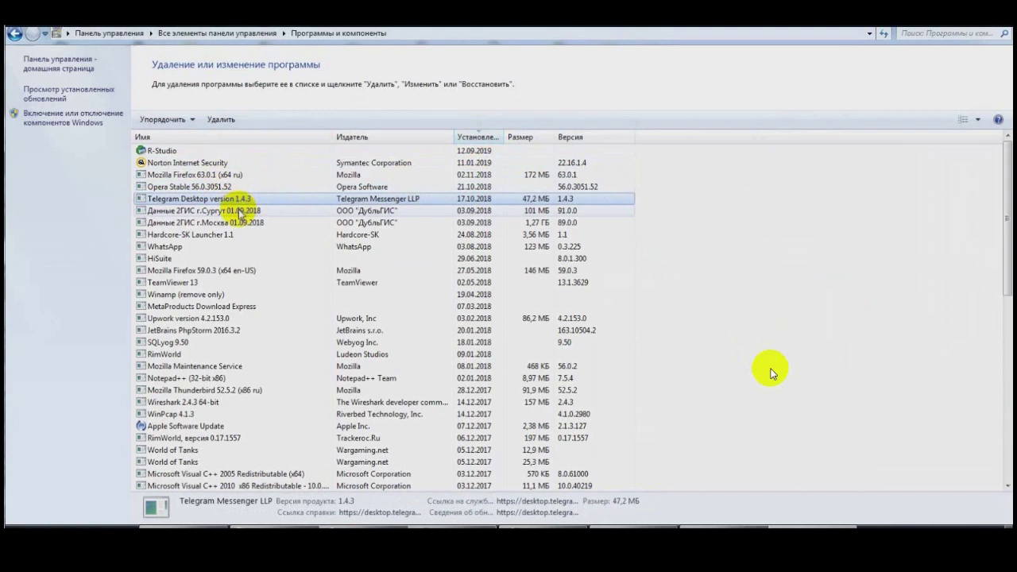
left_click(241, 213)
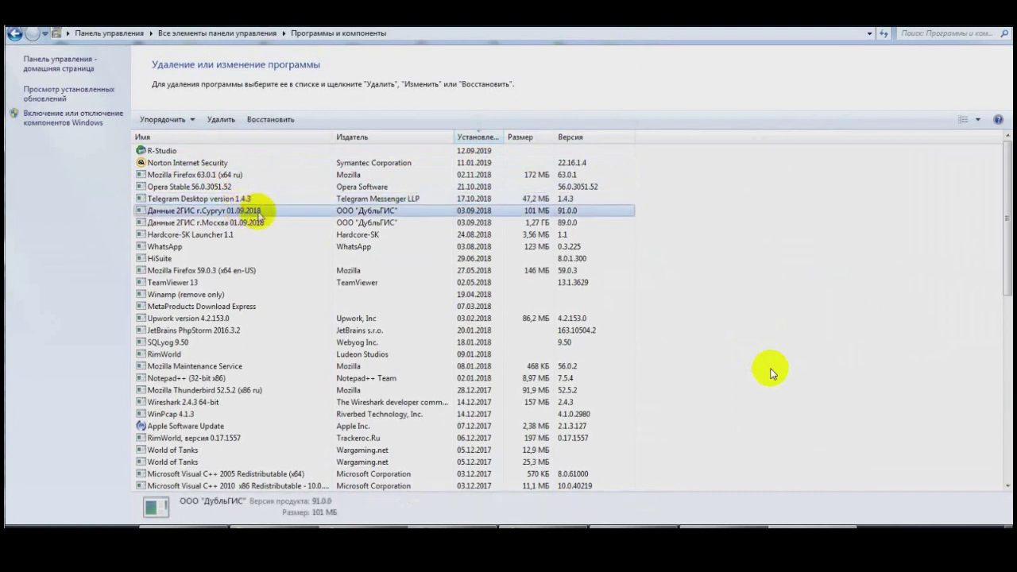
left_click(257, 199)
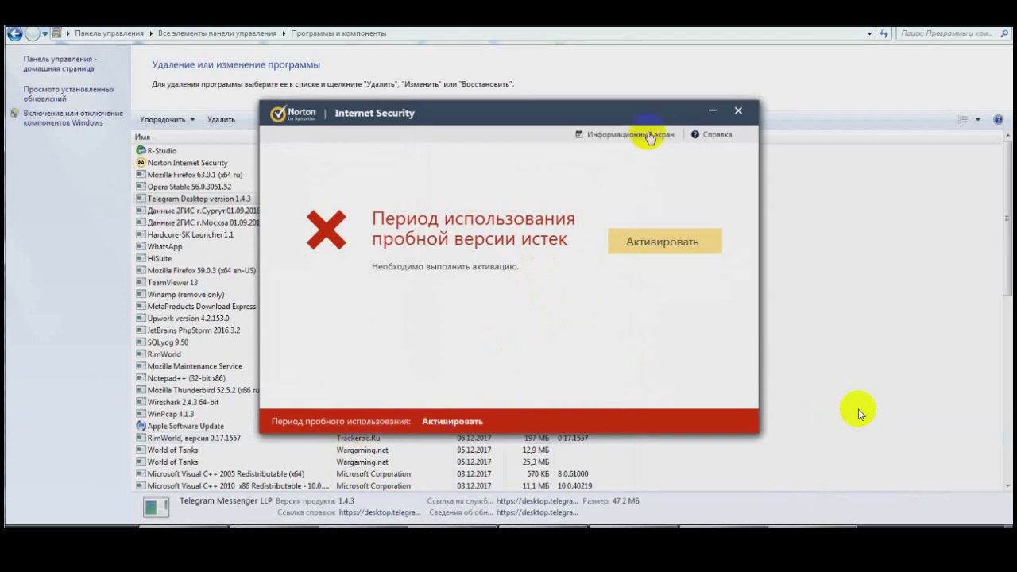
View Norton Internet Security's information screen and its details on cleaned files, and close the Norton window
left_click(615, 135)
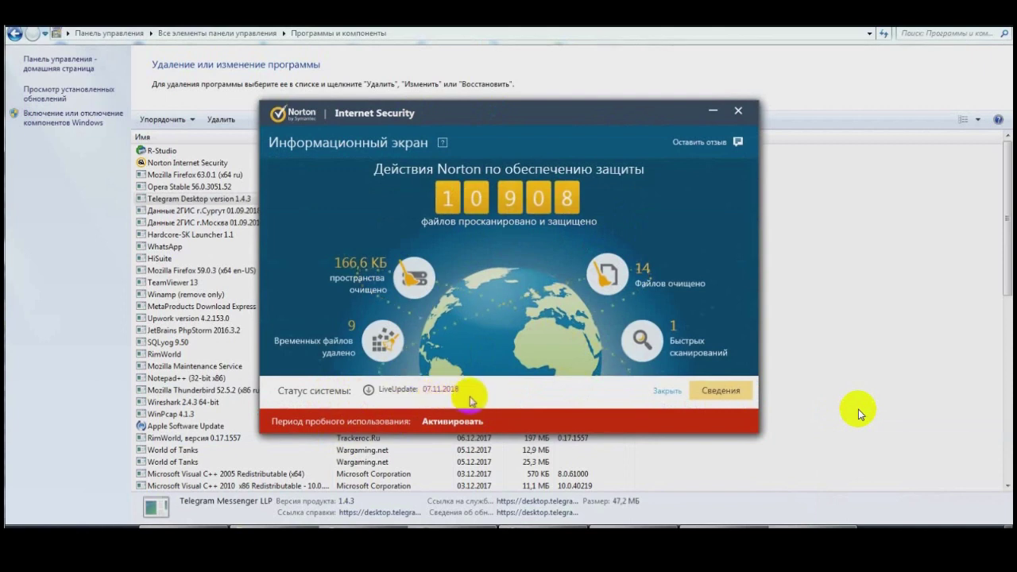
left_click(667, 284)
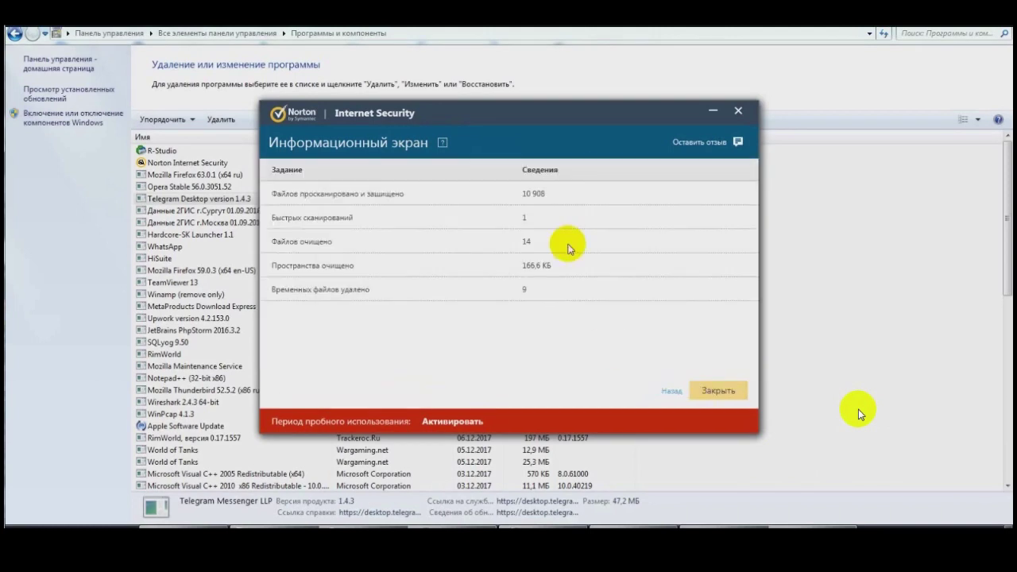
left_click(738, 111)
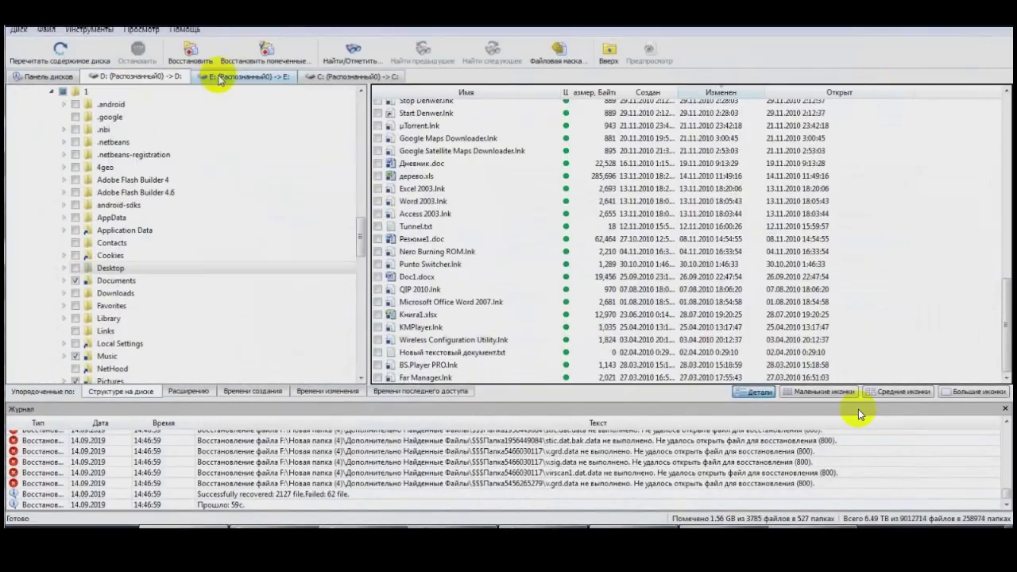
Switch to R-Studio and look through the Desktop folder of user profile 1 on disk D: to its end
left_click(219, 77)
left_click(114, 318)
left_click(135, 77)
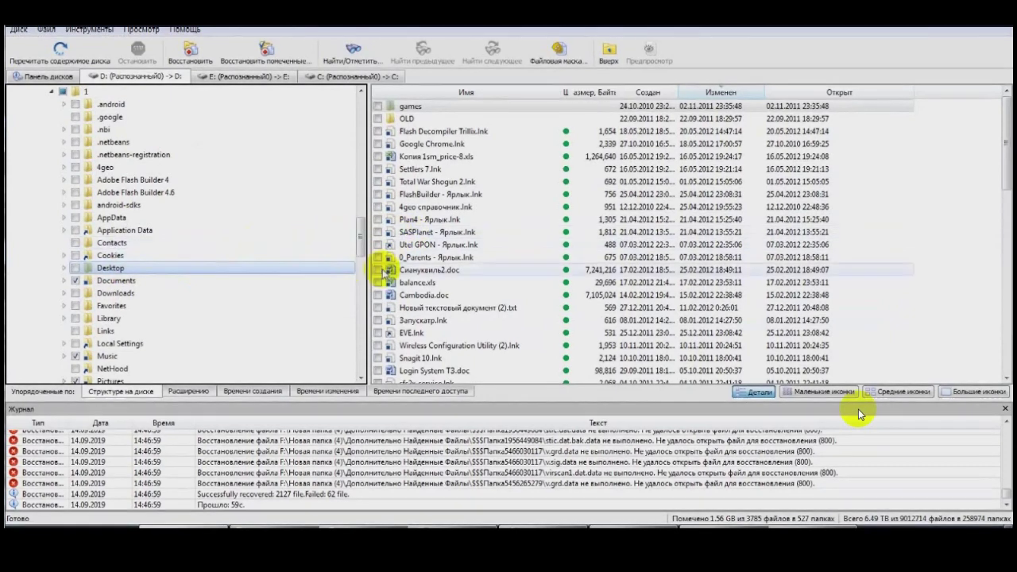
scroll(413, 262, "down", 2)
scroll(440, 243, "down", 12)
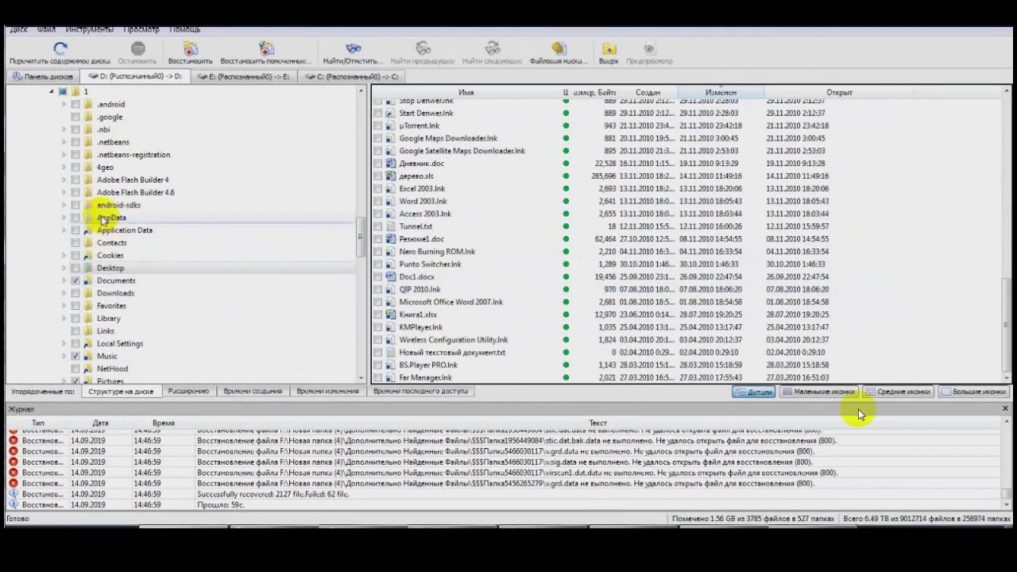
Look through the Downloads folder and the remaining folders of user profile 1 on disk D:, including workspace
left_click(128, 291)
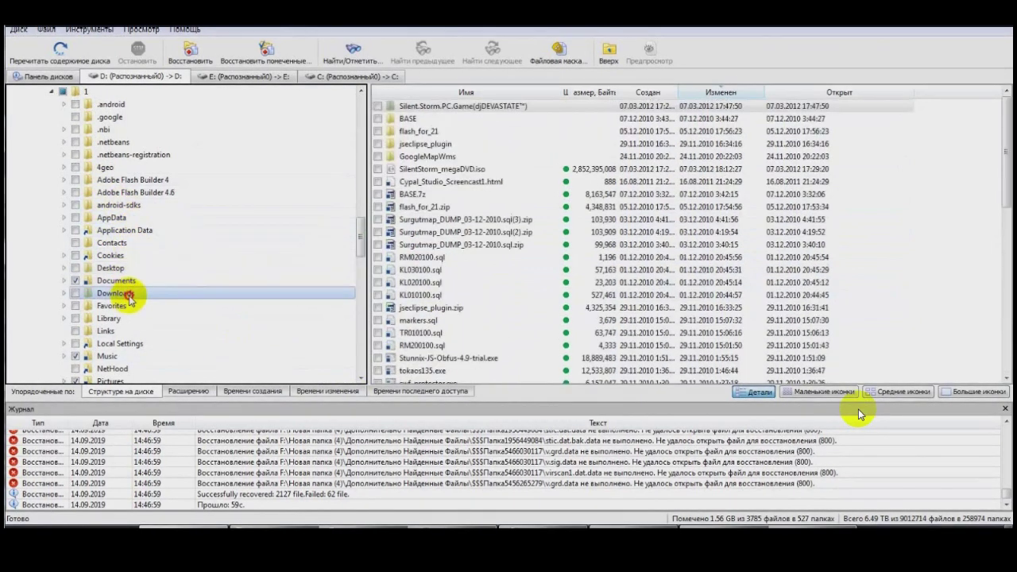
scroll(448, 125, "down", 10)
scroll(138, 326, "down", 4)
left_click(125, 356)
scroll(468, 291, "down", 12)
left_click(468, 288)
double_click(465, 364)
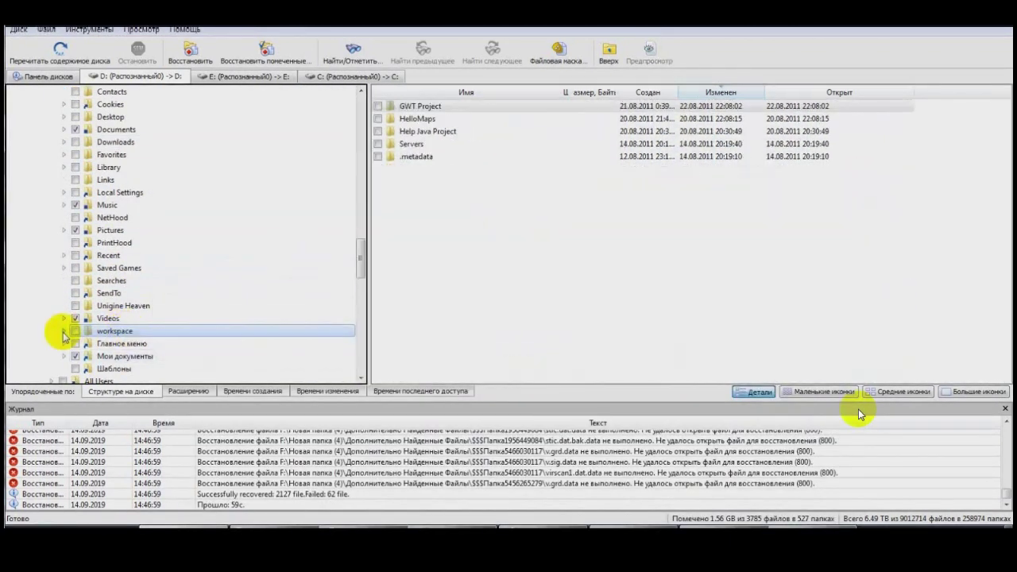
left_click(131, 281)
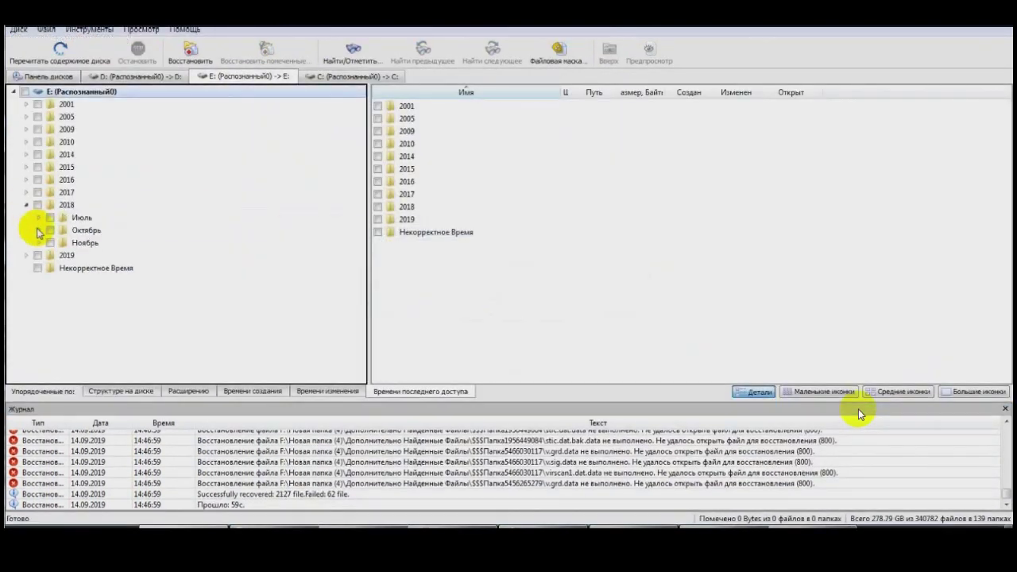
Check the files on disk E: last accessed on 11, 21 and 29 October 2018
left_click(39, 230)
left_click(89, 243)
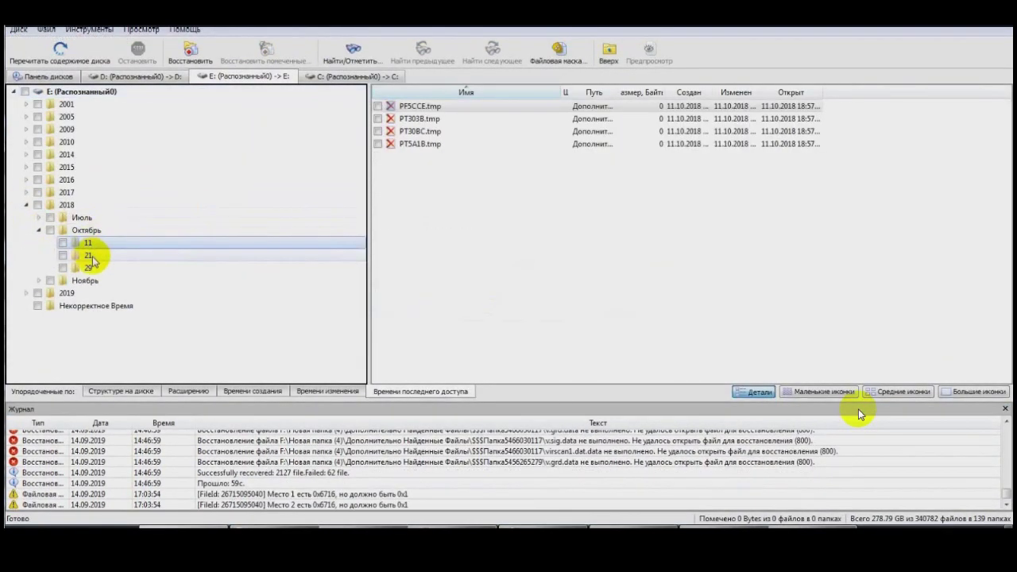
left_click(89, 256)
left_click(89, 267)
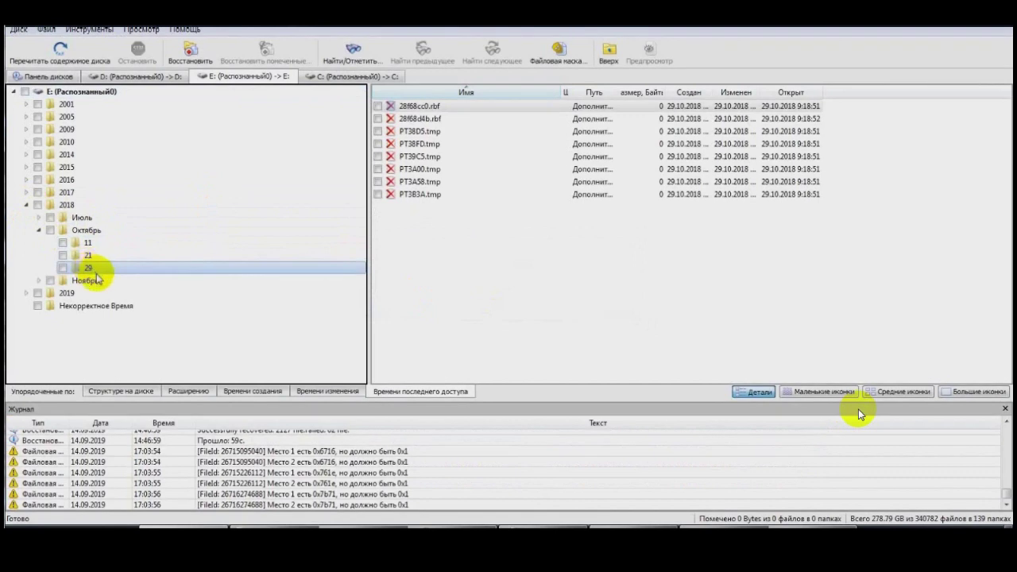
Check the files on disk E: last accessed on 1 and 8 November 2018, going through the second list to its end
left_click(40, 281)
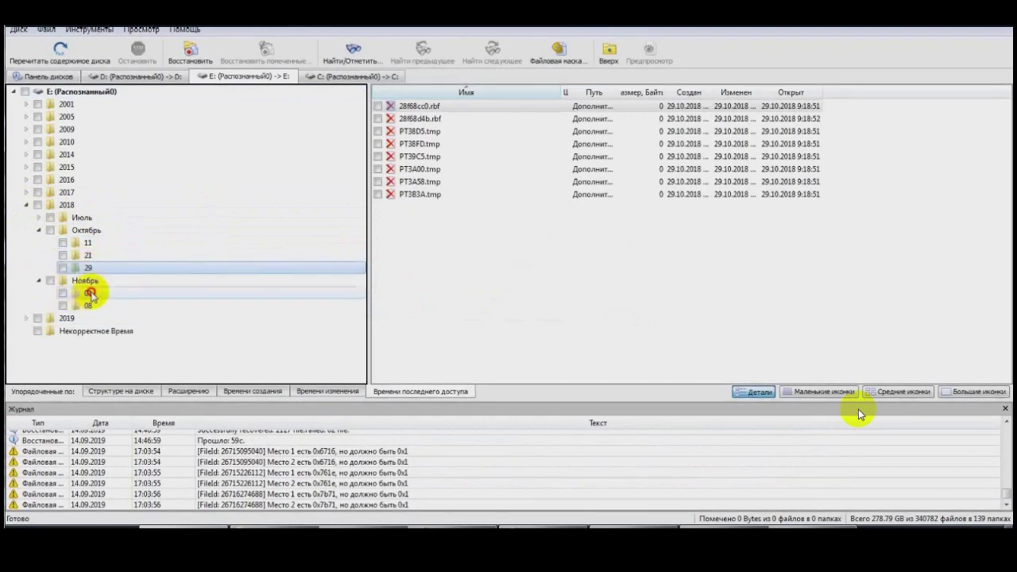
left_click(89, 293)
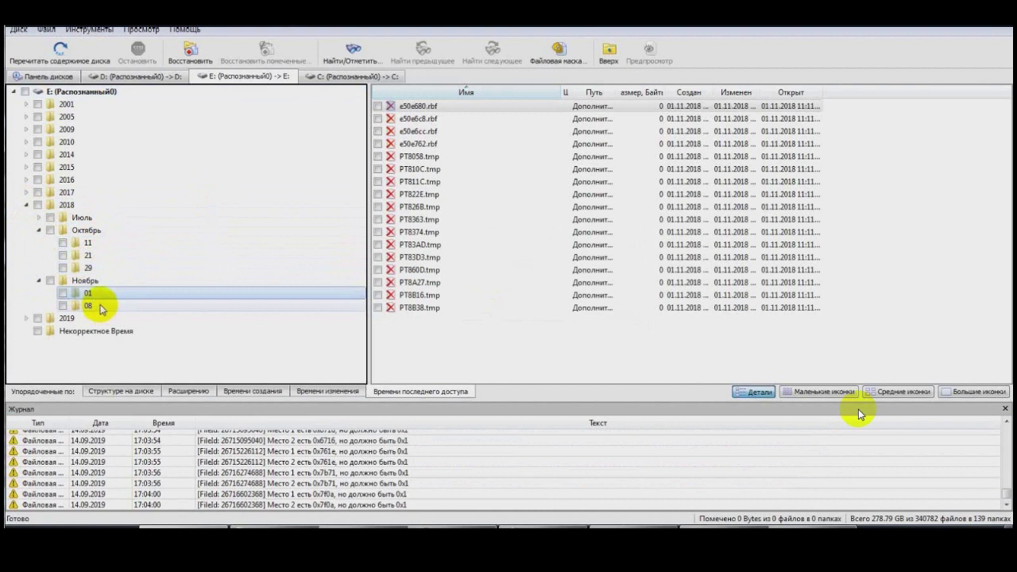
left_click(101, 308)
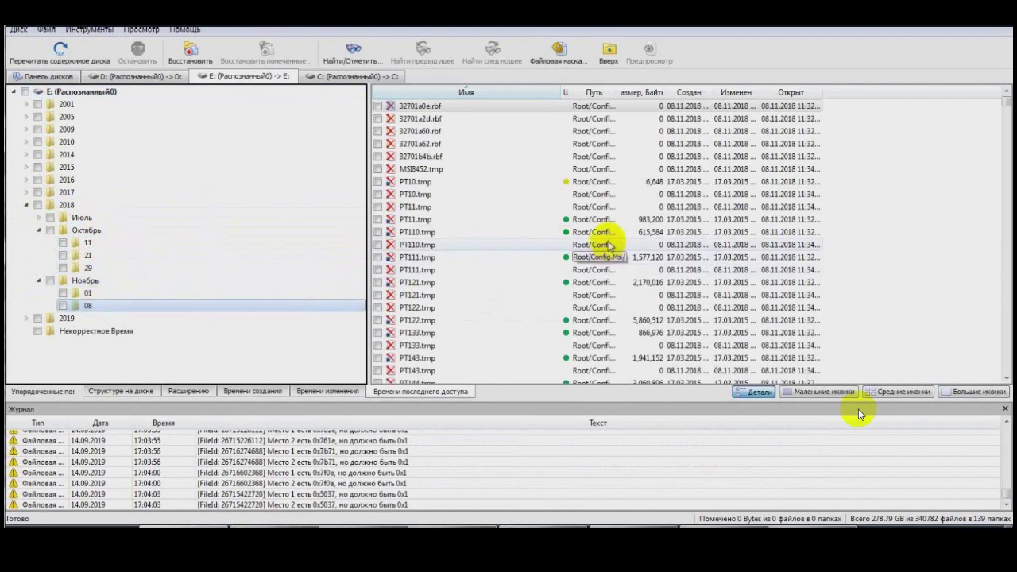
scroll(604, 234, "down", 10)
scroll(586, 216, "down", 7)
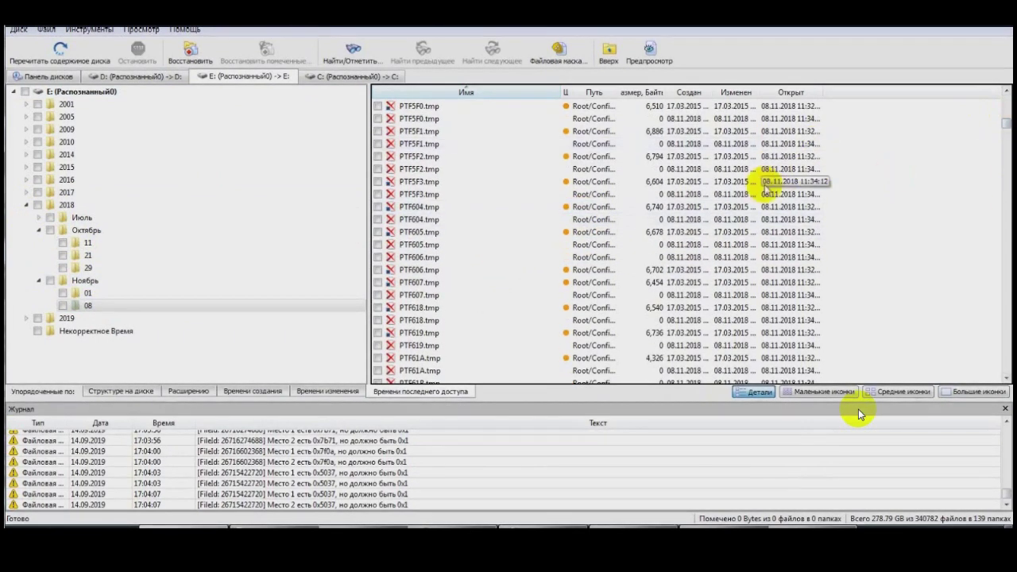
left_click_drag(1005, 124, 989, 394)
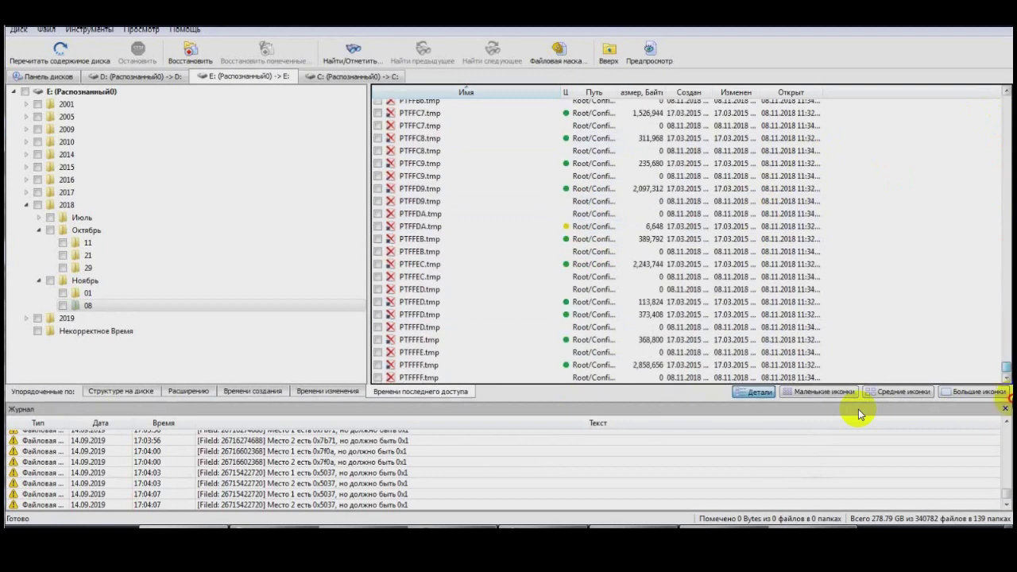
Check the files on disk E: last accessed on 15 January and 17 March 2019, and open tracking.log
left_click(26, 318)
left_click(93, 334)
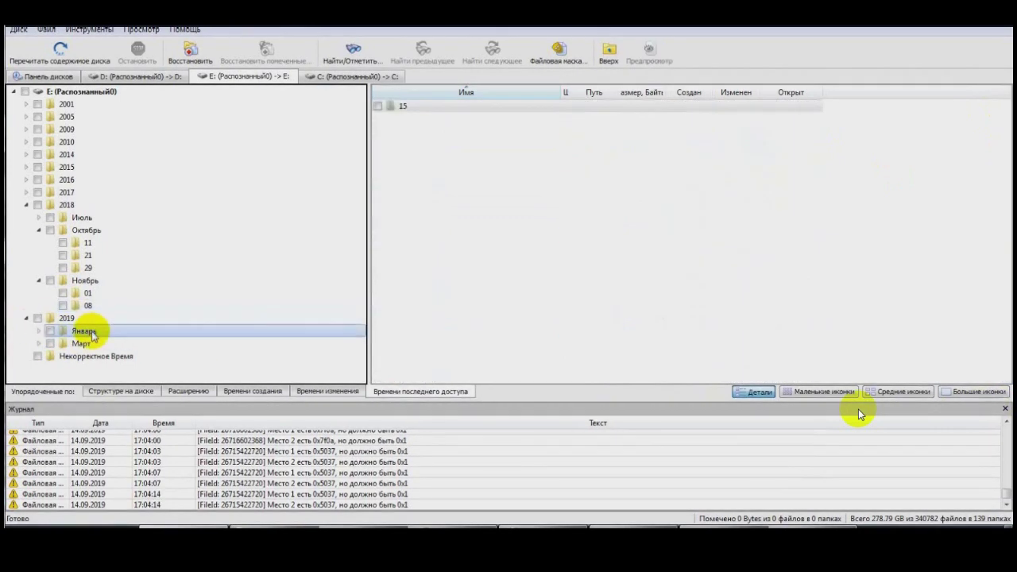
left_click(38, 330)
left_click(89, 343)
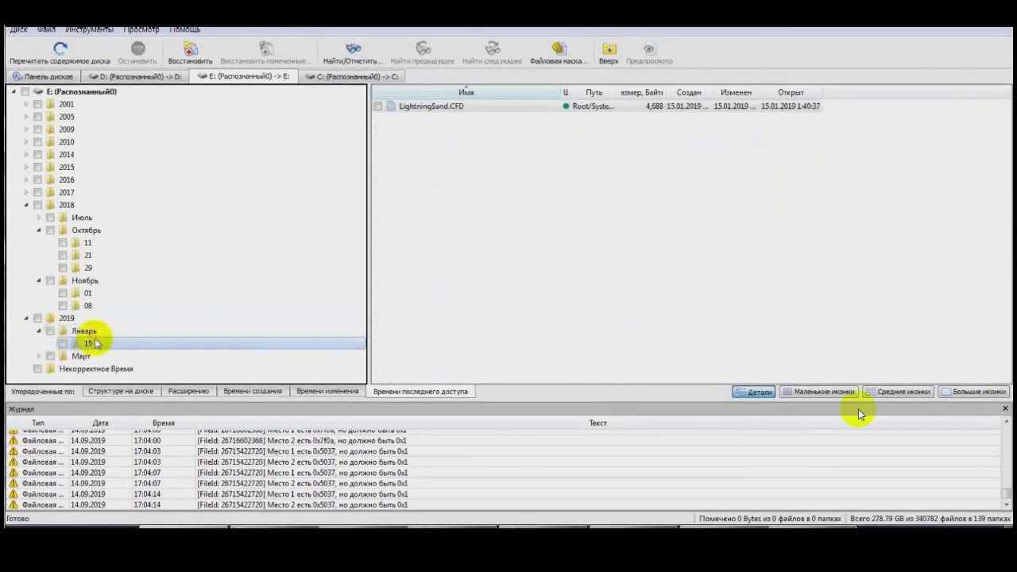
left_click(39, 355)
left_click(87, 368)
left_click_drag(999, 113, 999, 164)
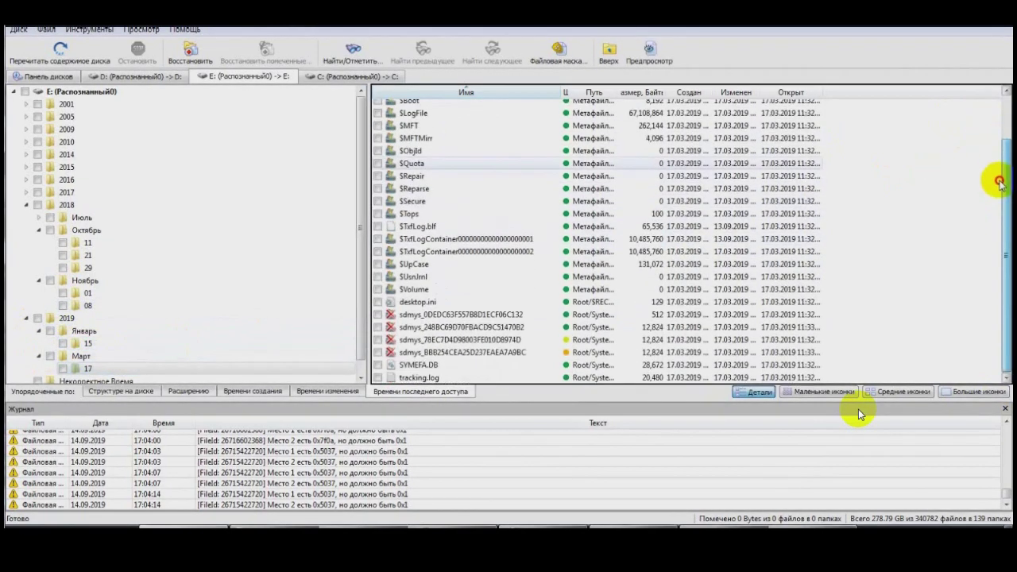
double_click(429, 378)
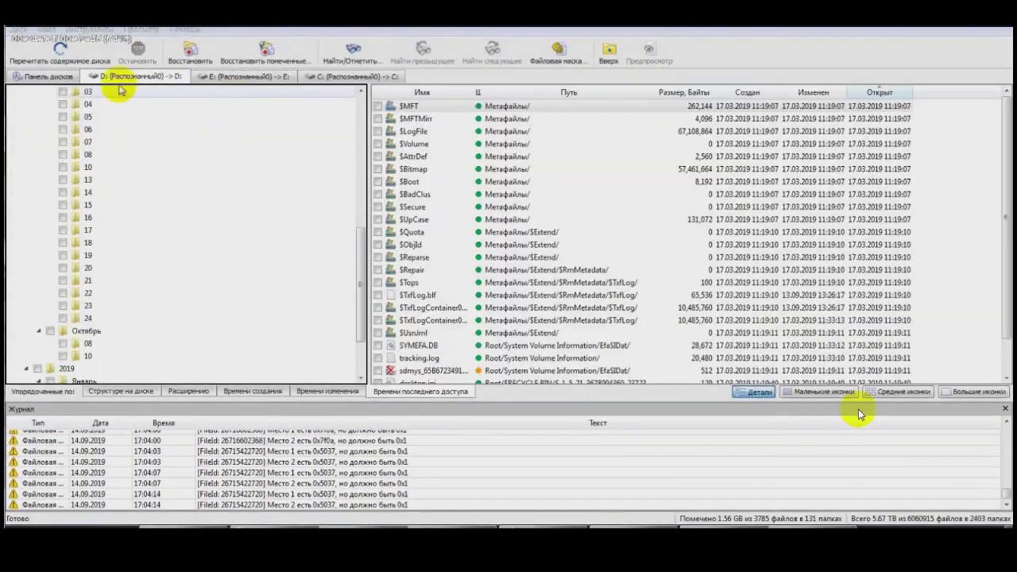
Look through the files on disk D: last accessed on 8 October 2018
left_click(89, 343)
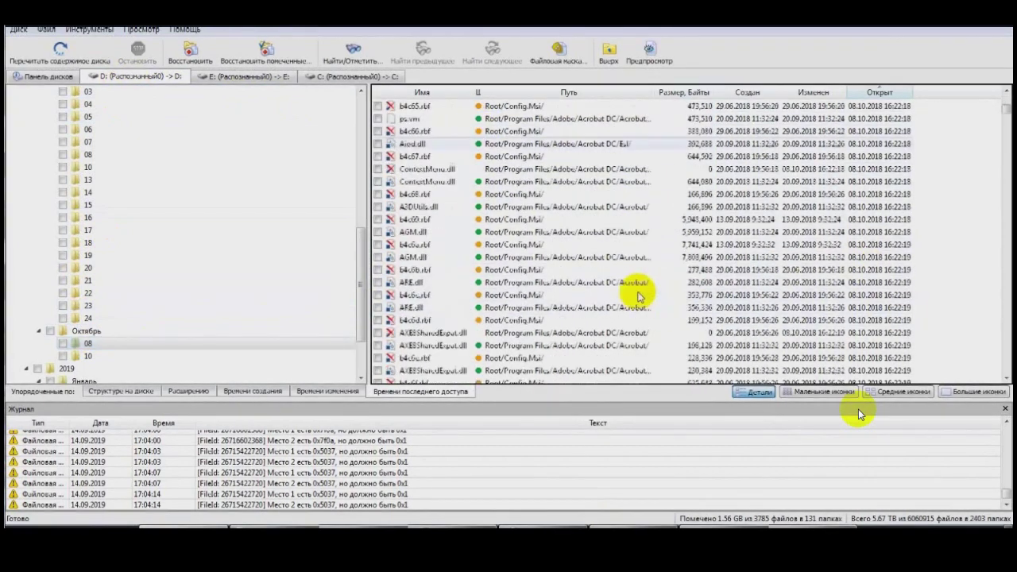
left_click_drag(1004, 105, 1007, 364)
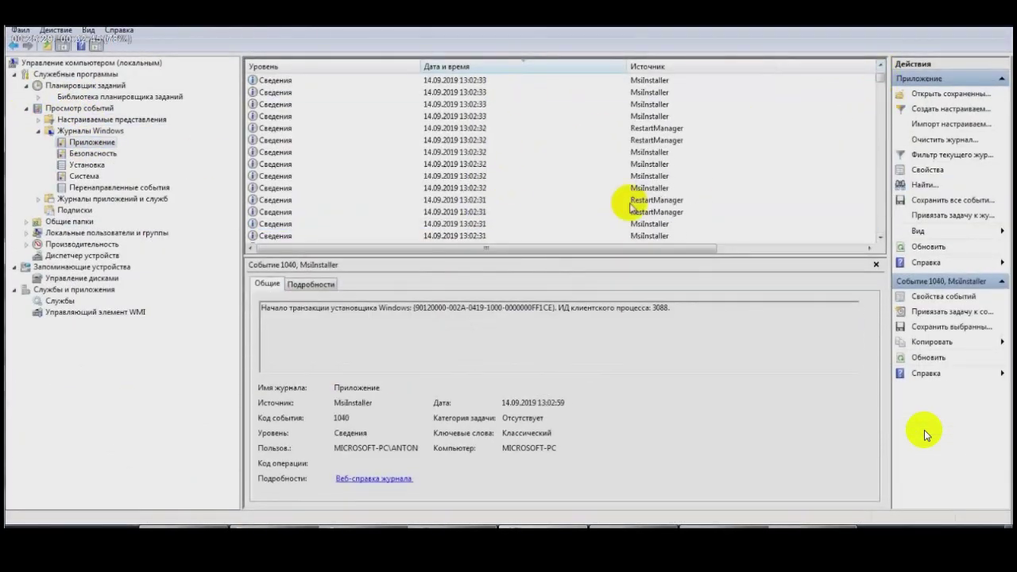
In the Application event log, read the Winlogon event of 10.09.2019 and the Wininit and RestartManager events of 17.03.2019
left_click(546, 116)
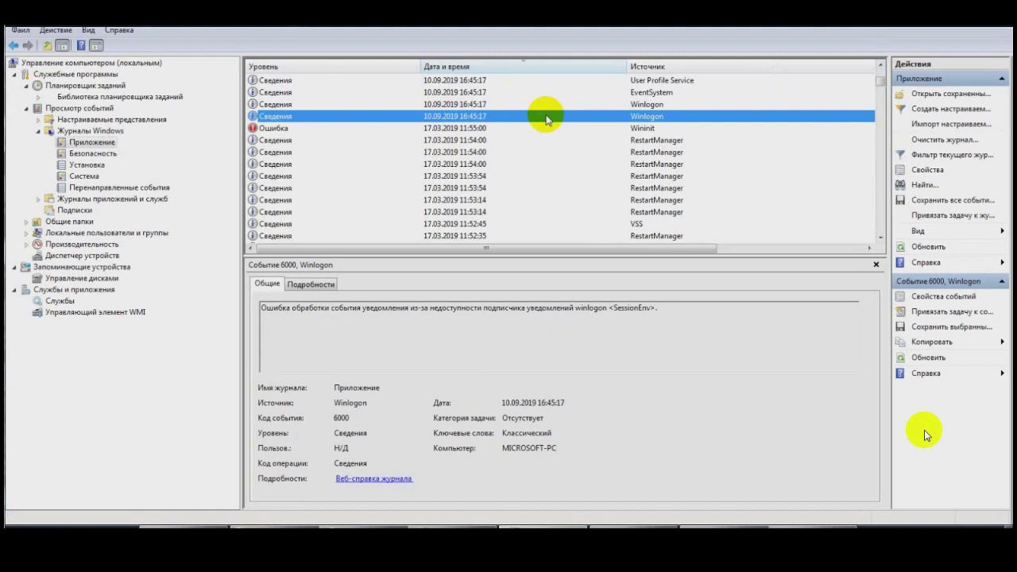
left_click(480, 128)
left_click_drag(487, 307, 776, 308)
left_click(484, 199)
scroll(484, 218, "down", 3)
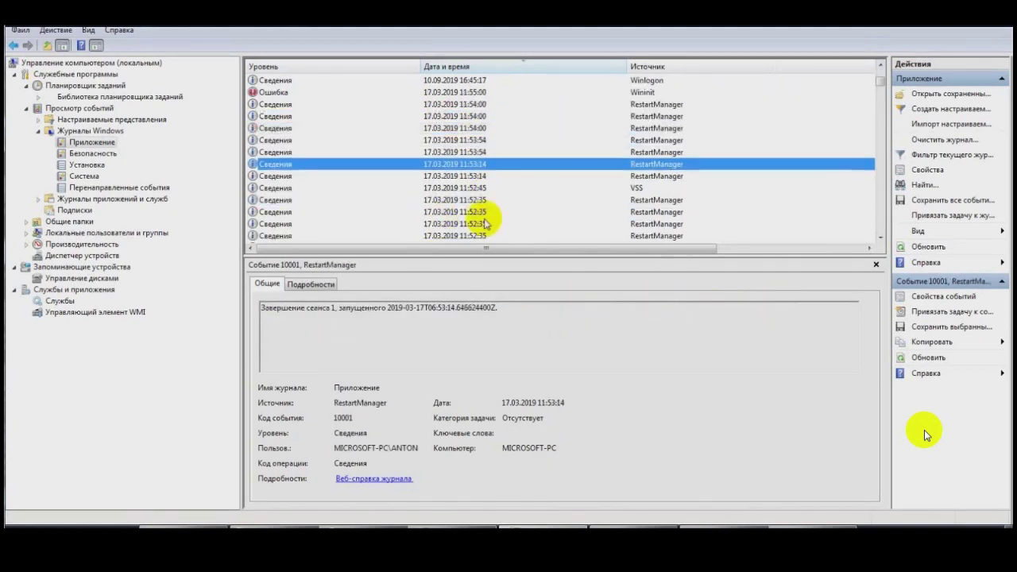
scroll(517, 172, "down", 5)
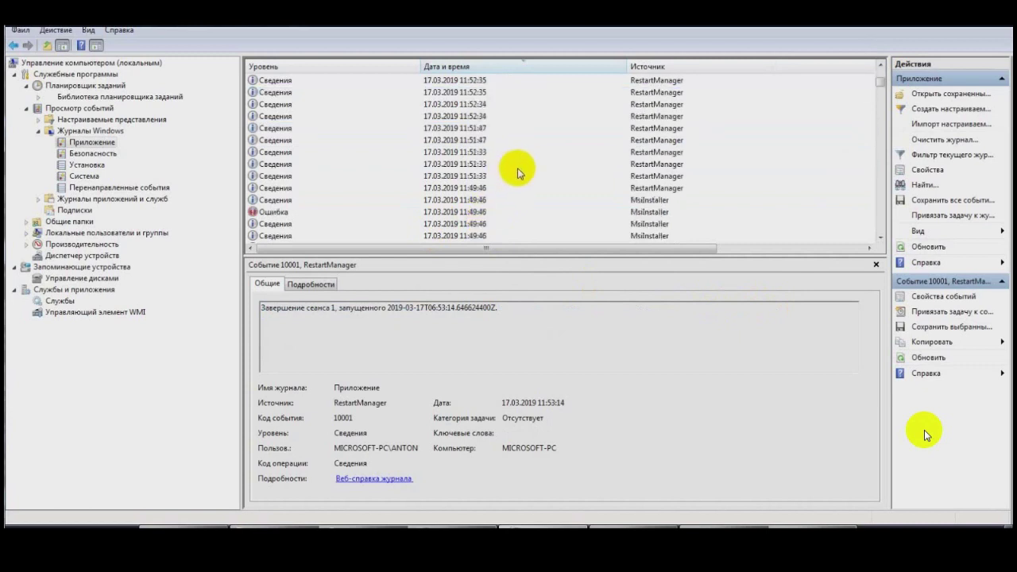
Read the 17.03.2019 MsiInstaller events about removing Apple Software Update and the RestartManager and MsiInstaller events just before them
scroll(517, 168, "up", 2)
left_click(608, 129)
left_click_drag(294, 308, 450, 306)
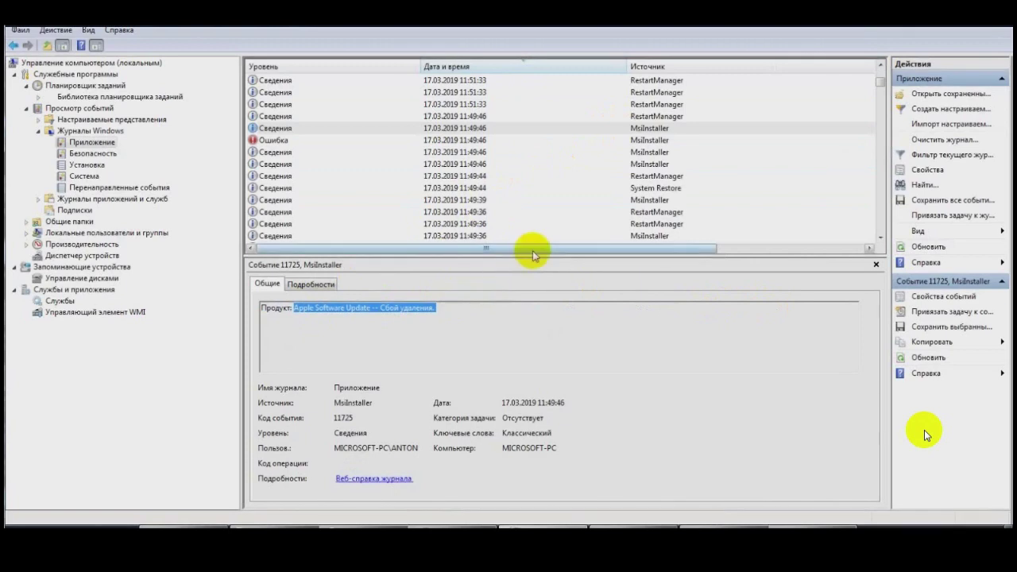
left_click(600, 141)
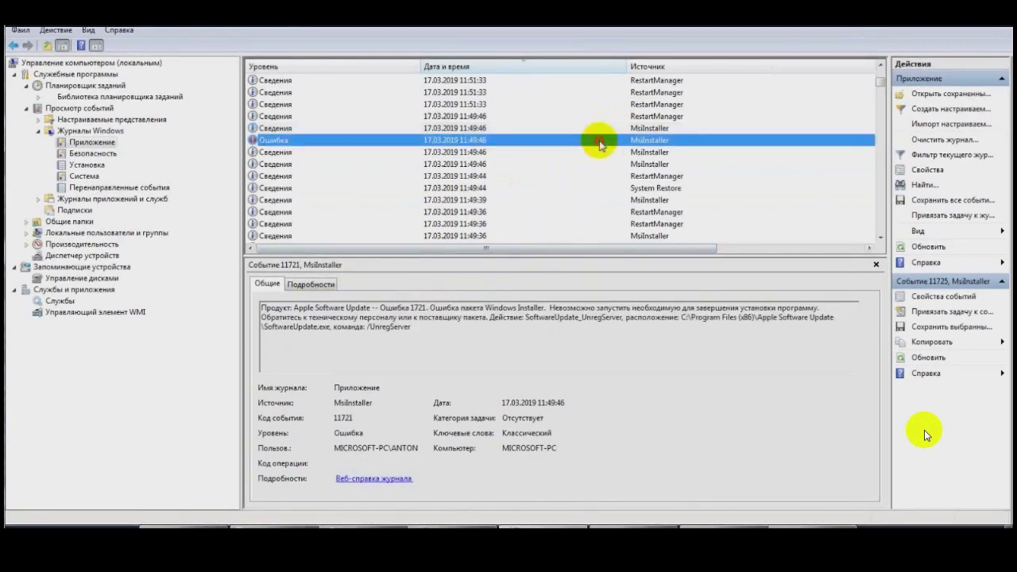
left_click_drag(645, 320, 415, 340)
left_click(481, 164)
left_click_drag(706, 307, 806, 306)
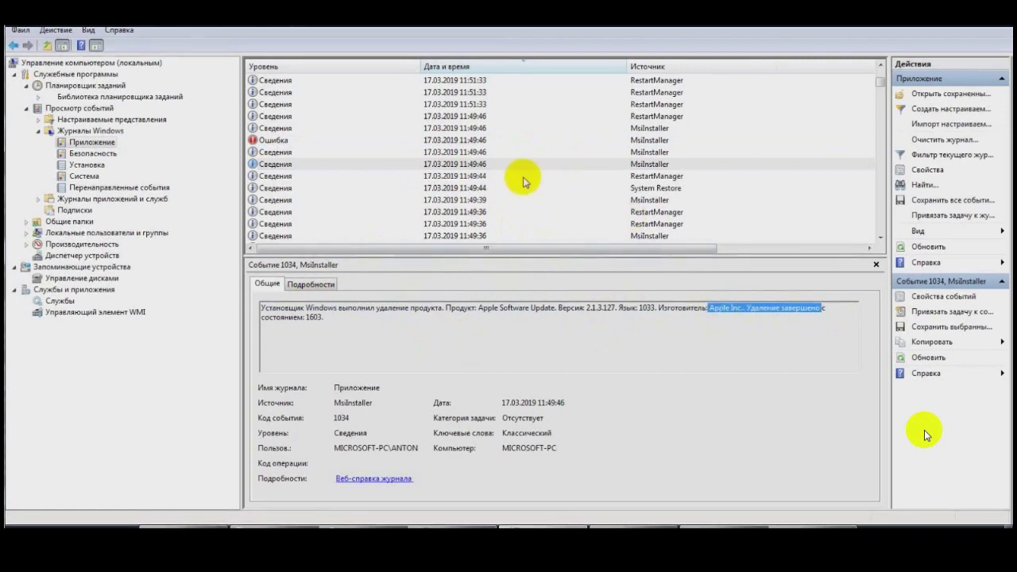
left_click(456, 177)
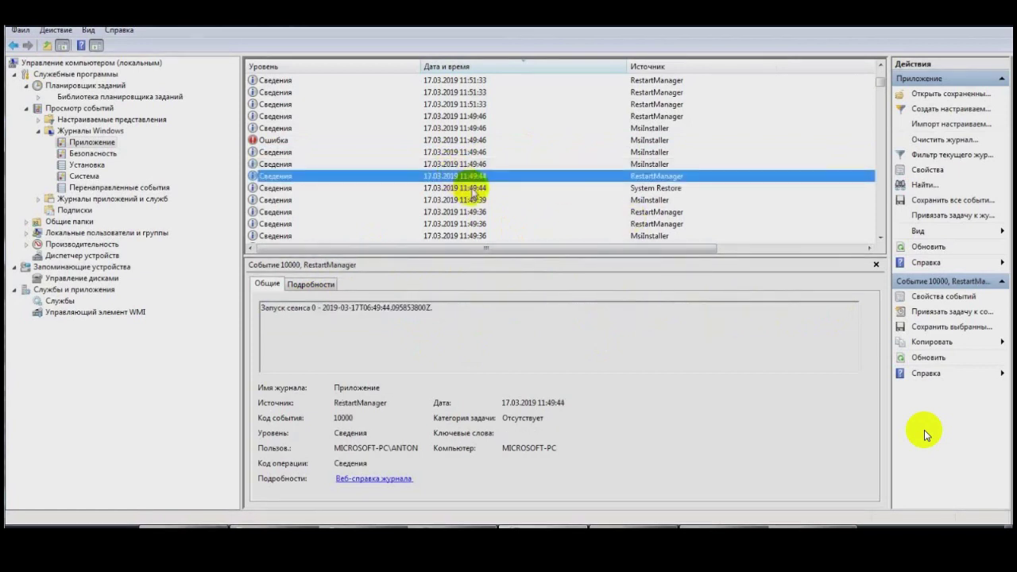
left_click(473, 200)
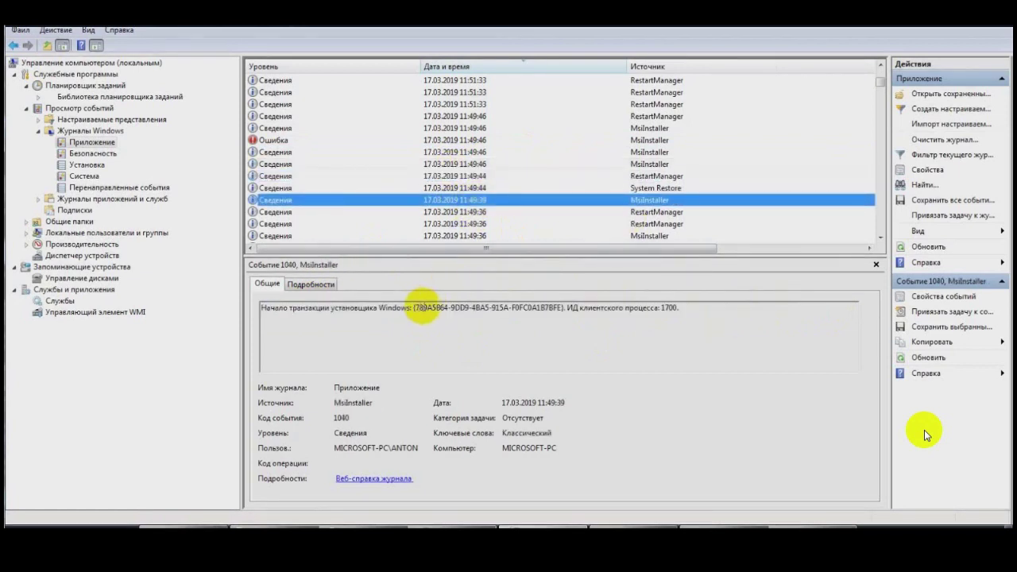
Read the 17.03.2019 11:49:36 MsiInstaller events about removing Acronis Disk Director 12 in the Application log
scroll(482, 215, "down", 2)
left_click(515, 164)
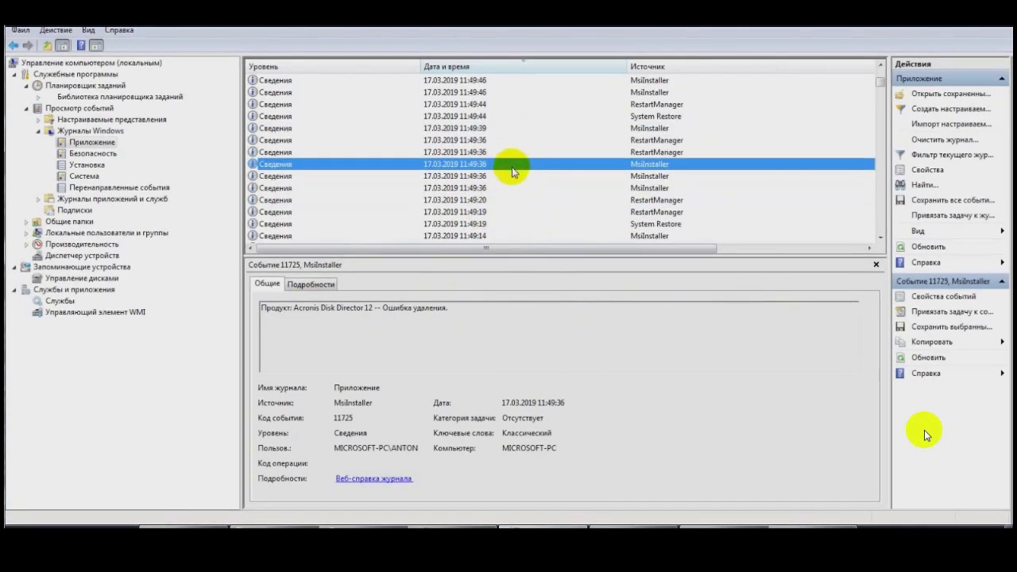
double_click(280, 308)
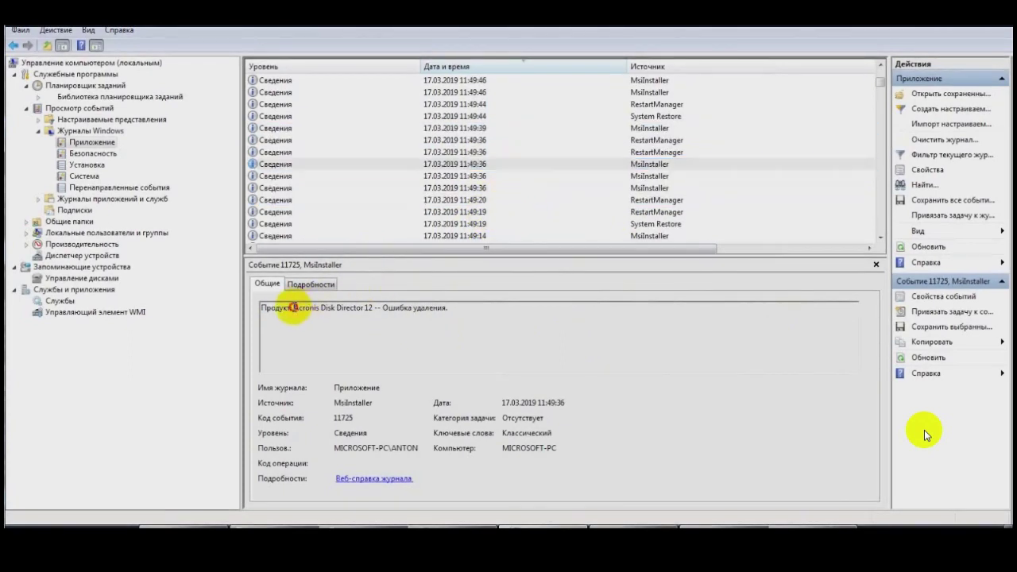
left_click_drag(382, 304, 640, 309)
left_click(457, 176)
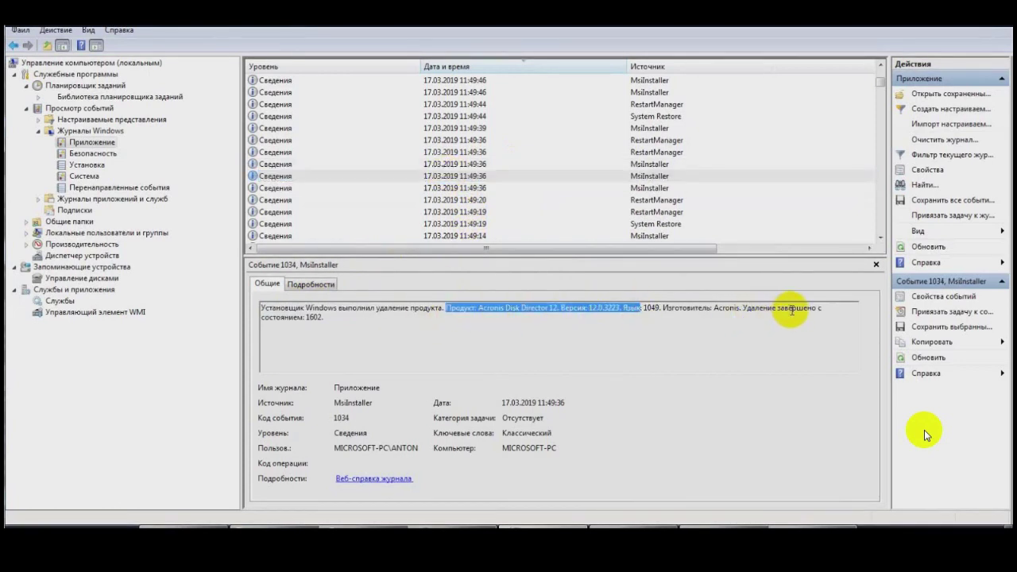
left_click(452, 189)
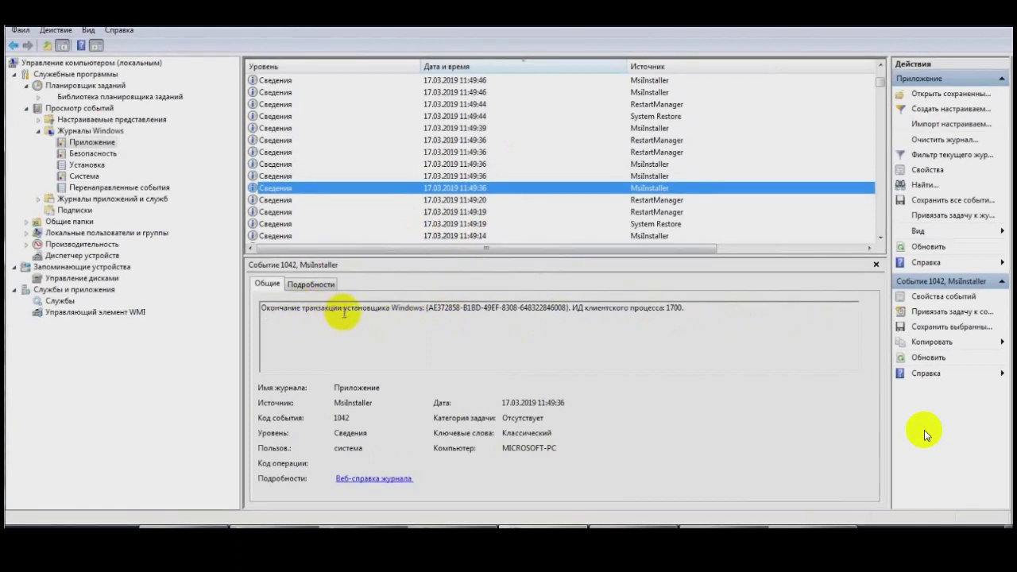
Read the MsiInstaller and Security-SPP events of 17.03.2019 11:48:57, including those about Safari
scroll(477, 135, "down", 3)
left_click(421, 153)
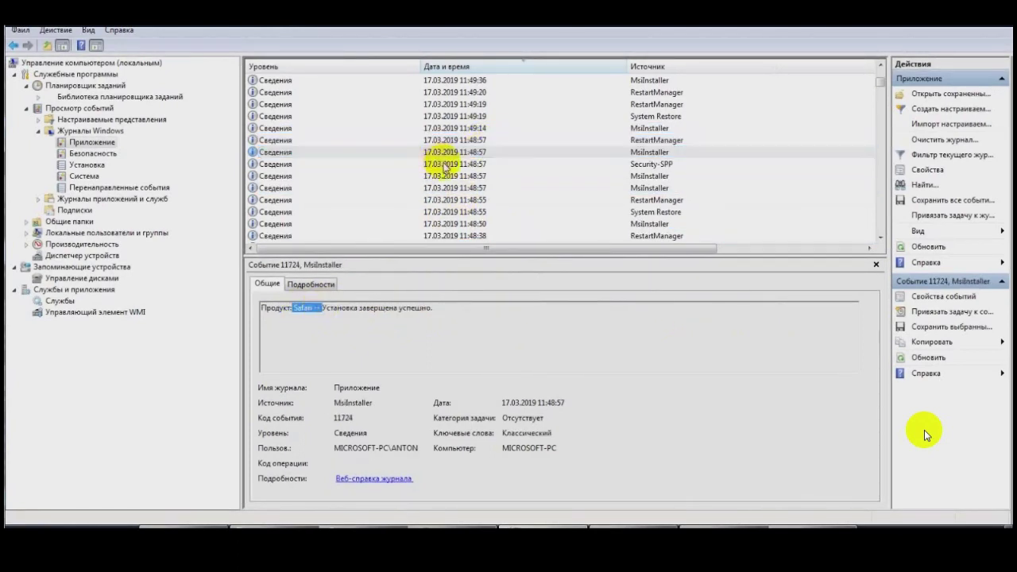
left_click(445, 164)
left_click_drag(262, 307, 466, 308)
left_click(445, 177)
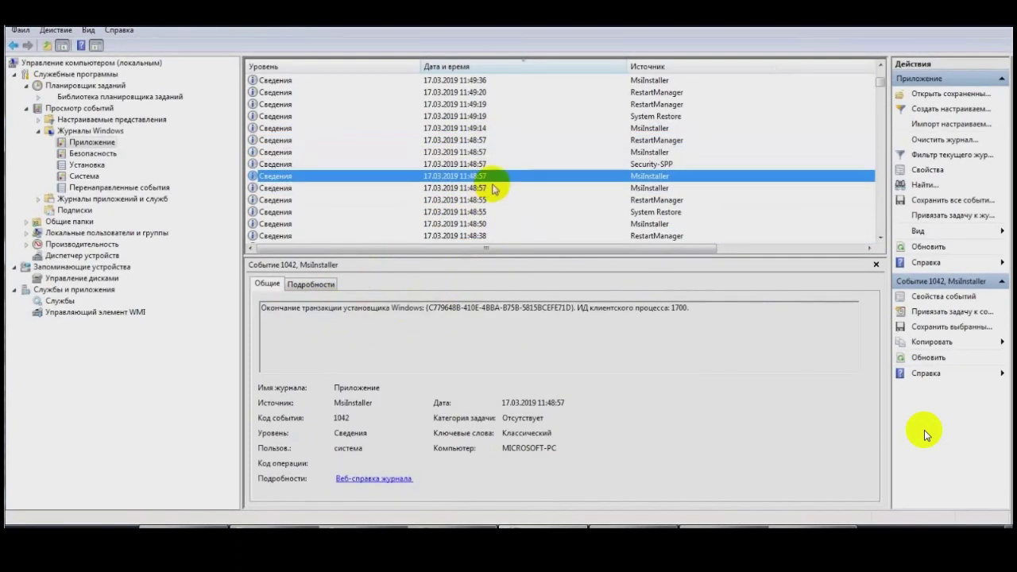
left_click(493, 188)
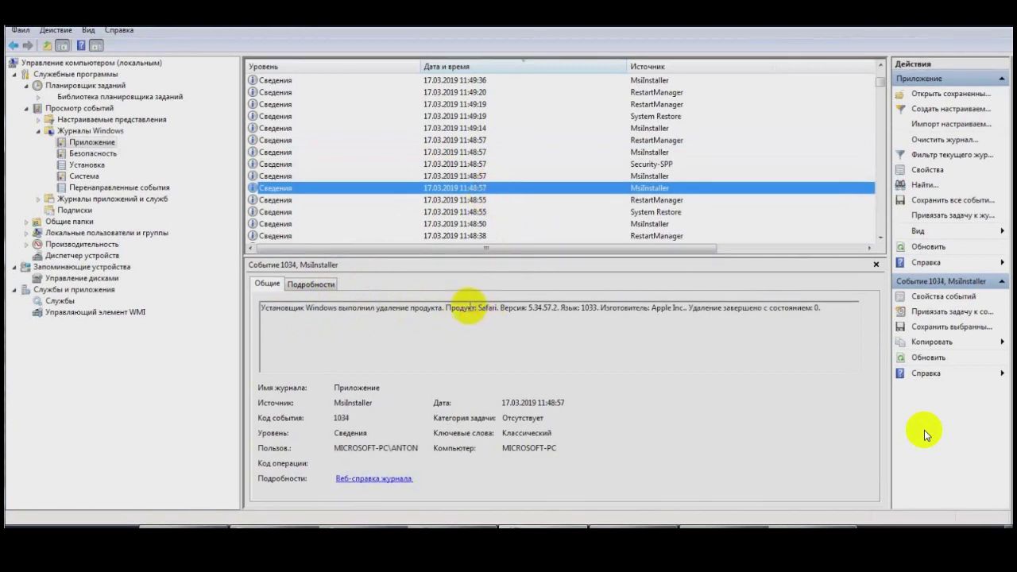
Read the MsiInstaller events of 17.03.2019 11:48:38 about removing PuTTY release 0.70 (64-bit)
left_click(577, 225)
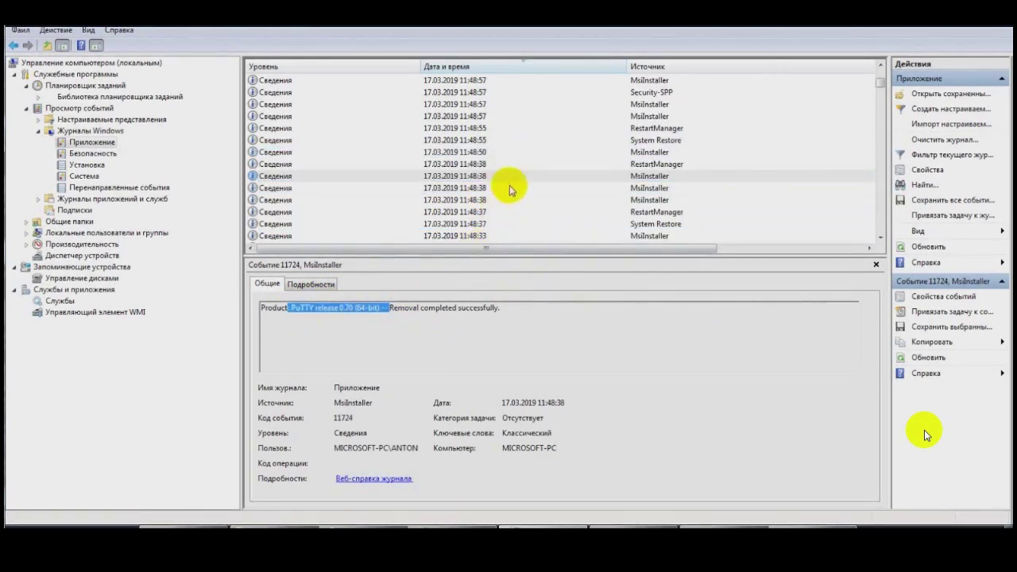
left_click(509, 188)
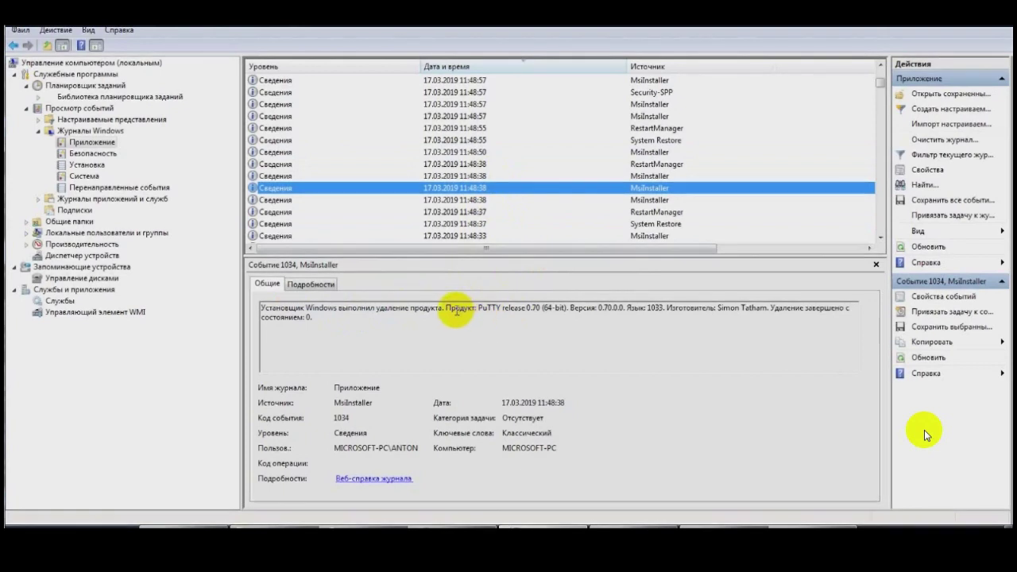
left_click_drag(445, 309, 595, 308)
Read the MsiInstaller events of 17.03.2019 11:47:36 about removing Skype 7.40 and the older entries just below them
scroll(469, 231, "down", 3)
left_click(470, 143)
left_click(476, 176)
left_click_drag(477, 307, 580, 307)
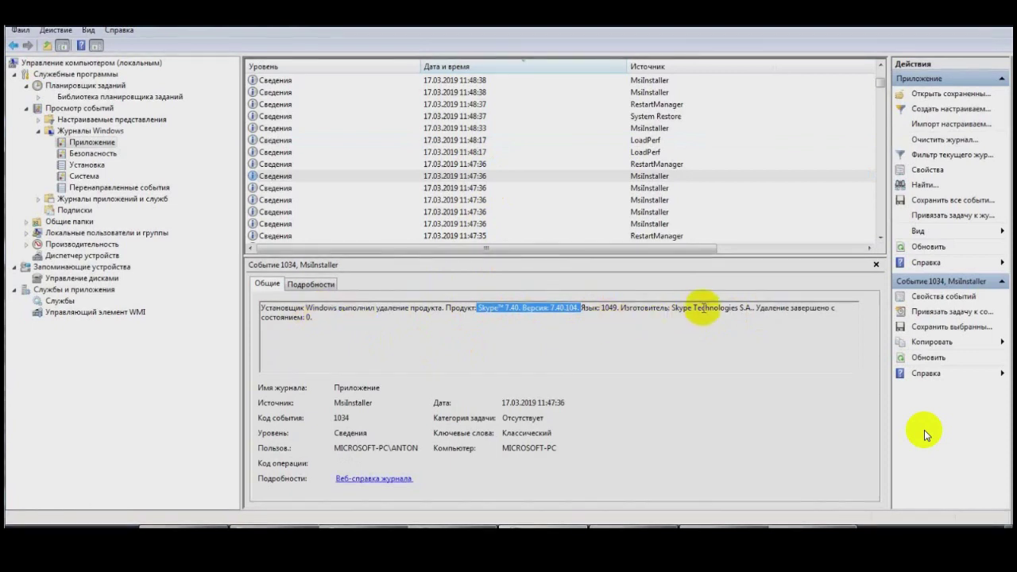
left_click_drag(756, 309, 761, 324)
left_click(524, 189)
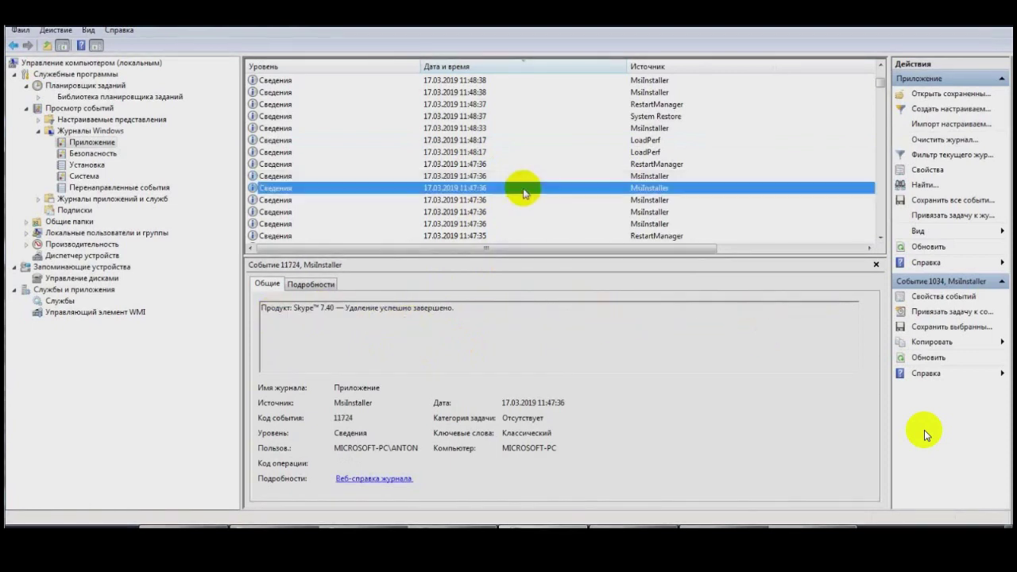
scroll(516, 183, "down", 2)
left_click(503, 133)
left_click(504, 151)
Read the MsiInstaller event of 17.03.2019 11:45:35, the Far Manager 2 removal event at 11:44:44 and the entries around them
scroll(506, 184, "down", 5)
left_click(508, 227)
left_click(508, 188)
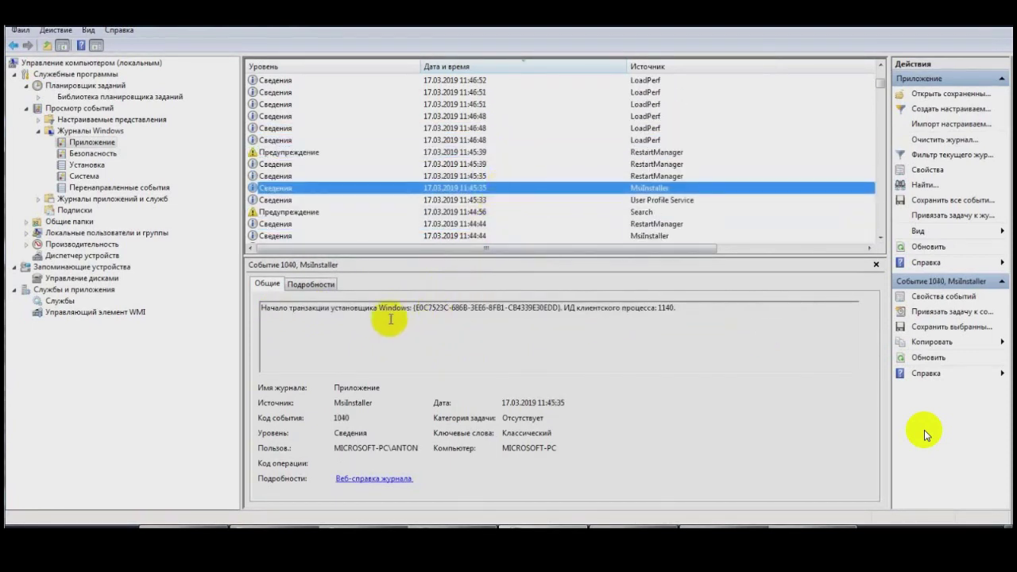
left_click(494, 236)
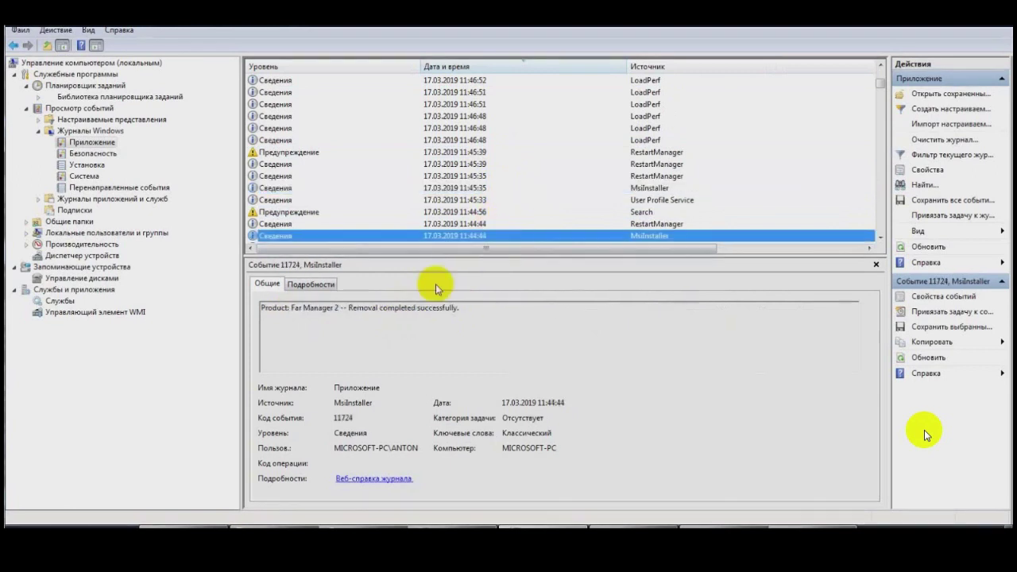
left_click_drag(291, 308, 464, 306)
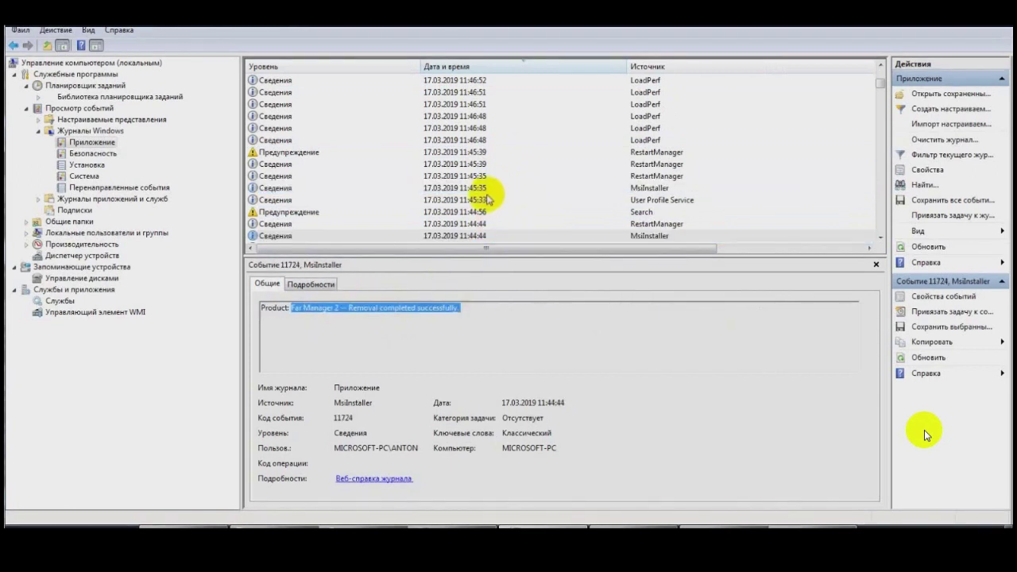
left_click(487, 199)
scroll(465, 231, "down", 4)
left_click(477, 104)
left_click_drag(476, 308, 767, 310)
left_click(548, 116)
left_click(532, 152)
Read the 17.03.2019 11:41:56 Windows Error Reporting events about HuaweiHiSuiteService64.exe and the Application Error event beside them
scroll(529, 213, "down", 2)
left_click(529, 174)
left_click(529, 165)
left_click_drag(273, 363, 388, 362)
left_click(445, 140)
left_click(492, 80)
left_click(529, 174)
left_click(529, 165)
left_click_drag(273, 364, 389, 362)
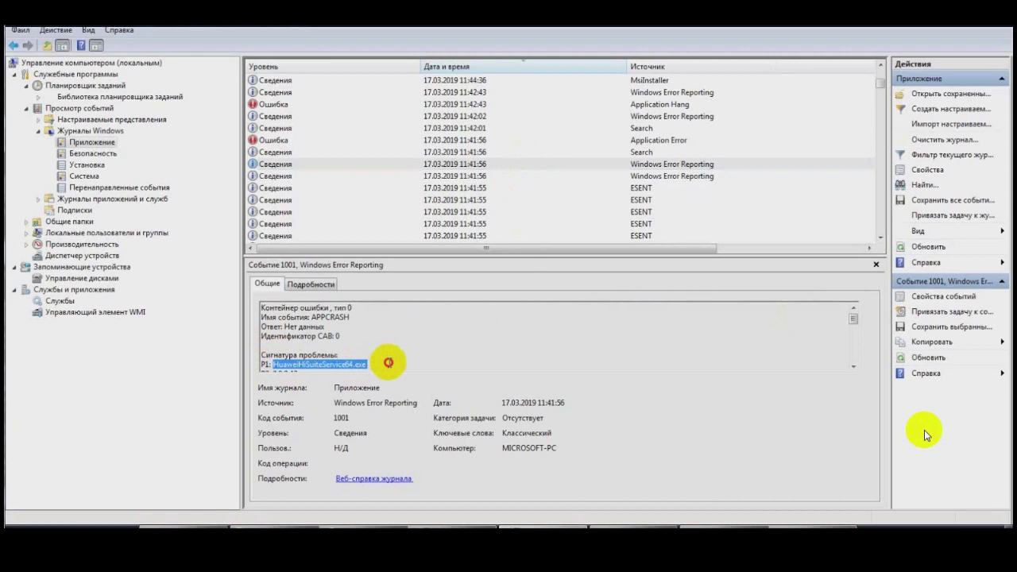
left_click(445, 139)
Read the Winlogon and NortonSecurity events logged on 17.03.2019 at 11:41:51
scroll(508, 175, "down", 3)
left_click(517, 187)
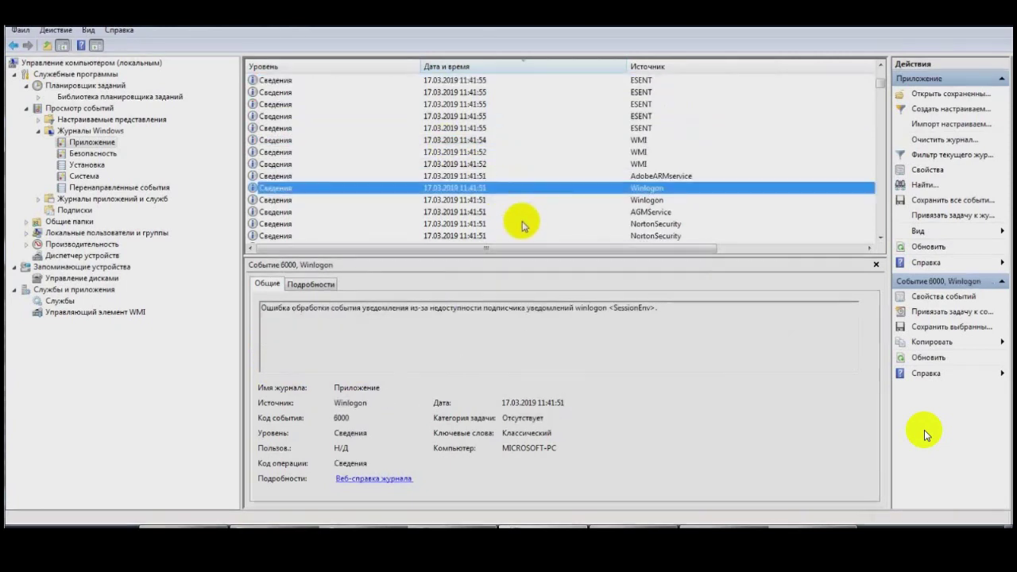
left_click(476, 199)
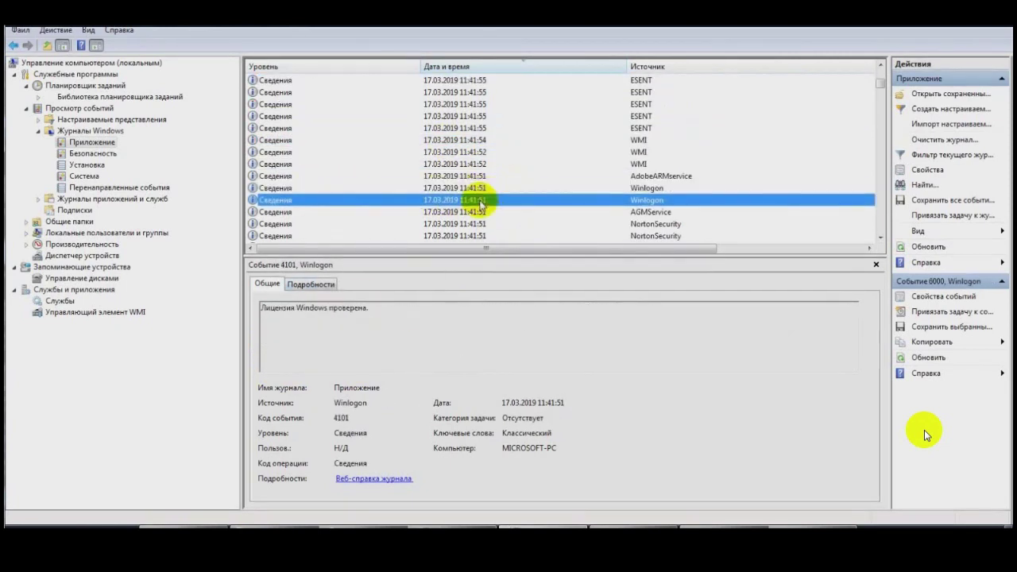
left_click(499, 224)
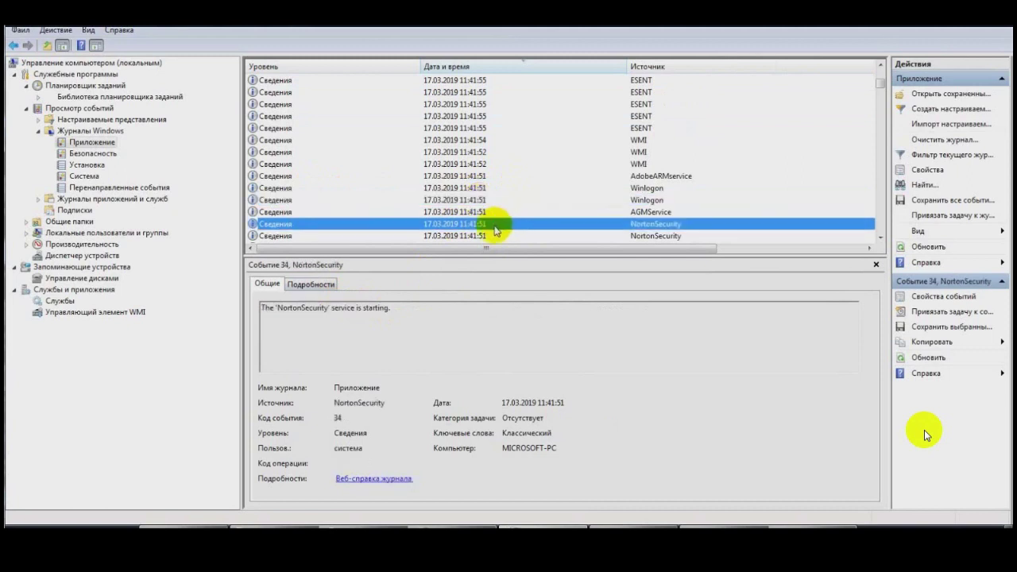
left_click(452, 236)
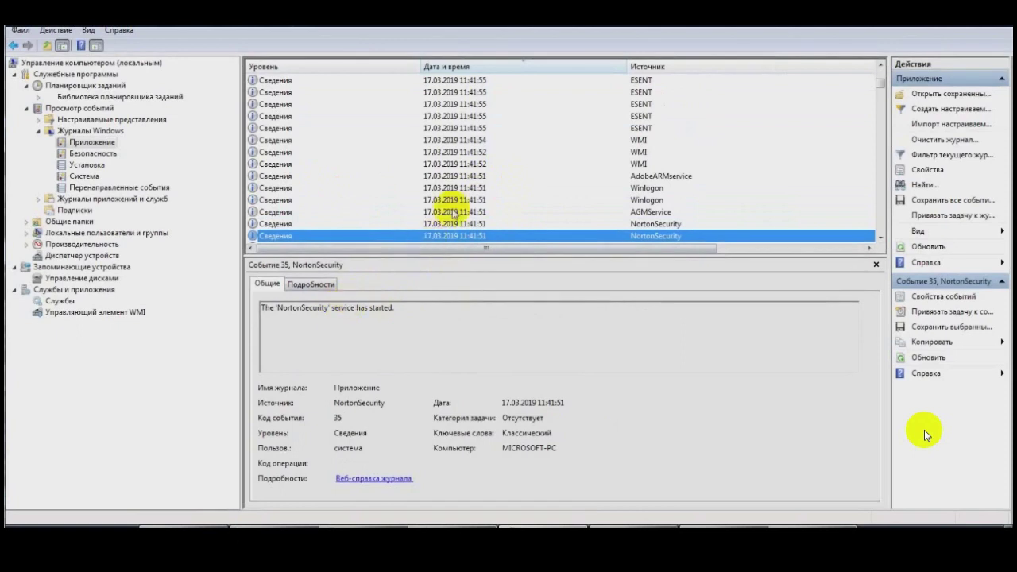
scroll(455, 201, "down", 2)
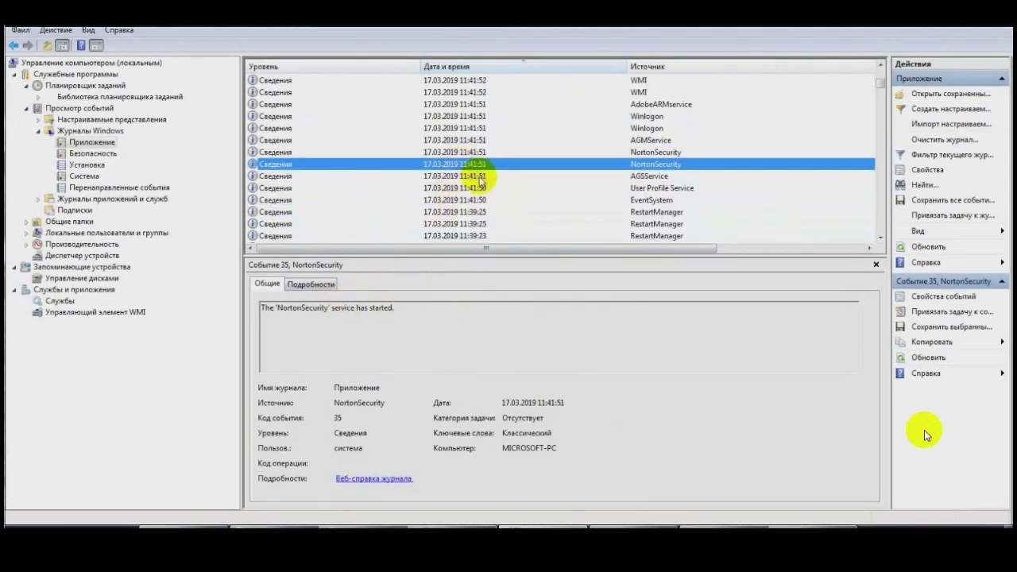
Read the RestartManager event of 17.03.2019 11:39:25 and the MsiInstaller events from 11:38 about removing Far Manager 2
left_click(496, 211)
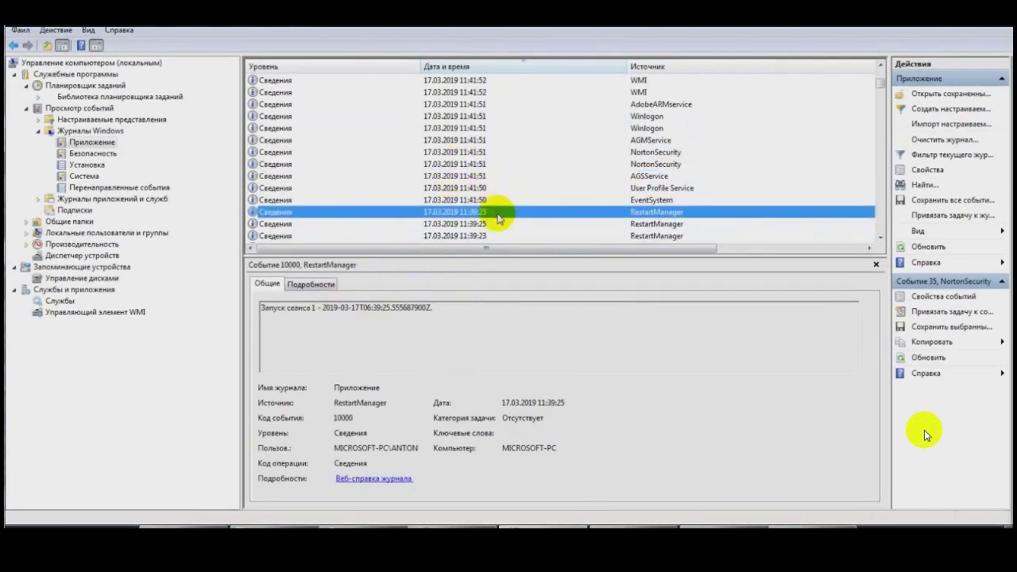
scroll(499, 205, "down", 4)
left_click(495, 163)
left_click_drag(291, 307, 430, 305)
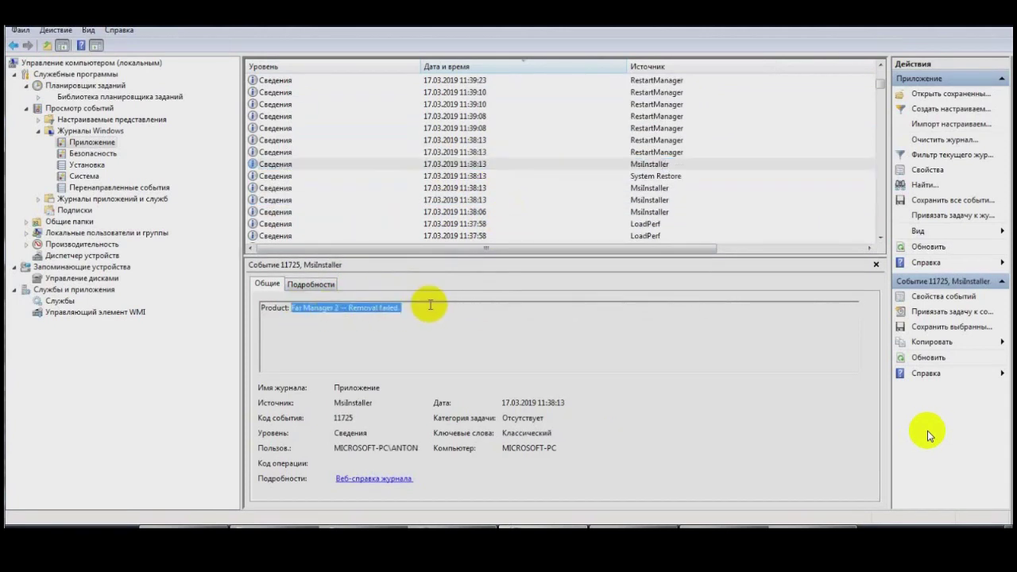
left_click(505, 188)
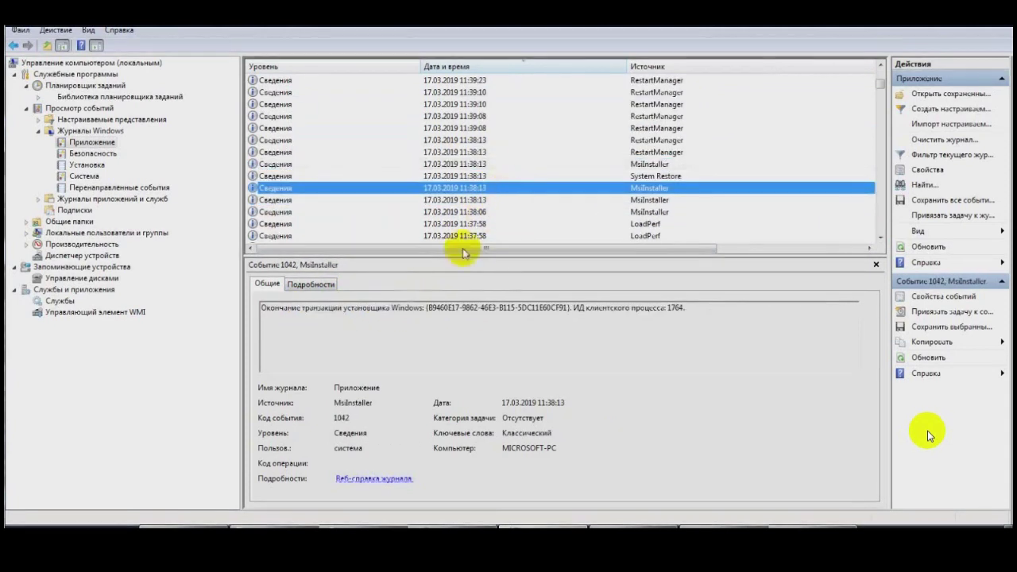
left_click(514, 199)
left_click(516, 211)
Read the 17.03.2019 MsiInstaller events about removing Backup and Sync from Google at 11:37:07 and Adobe Acrobat DC at 11:35:53
scroll(518, 208, "down", 3)
left_click(517, 140)
left_click_drag(260, 308, 402, 307)
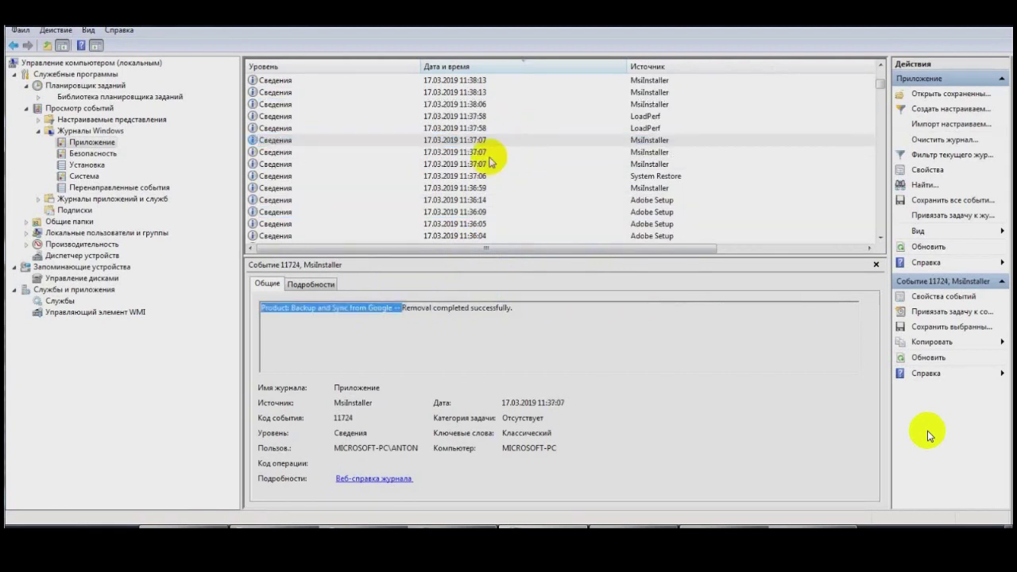
left_click(490, 157)
scroll(496, 171, "down", 2)
left_click(498, 163)
left_click(512, 176)
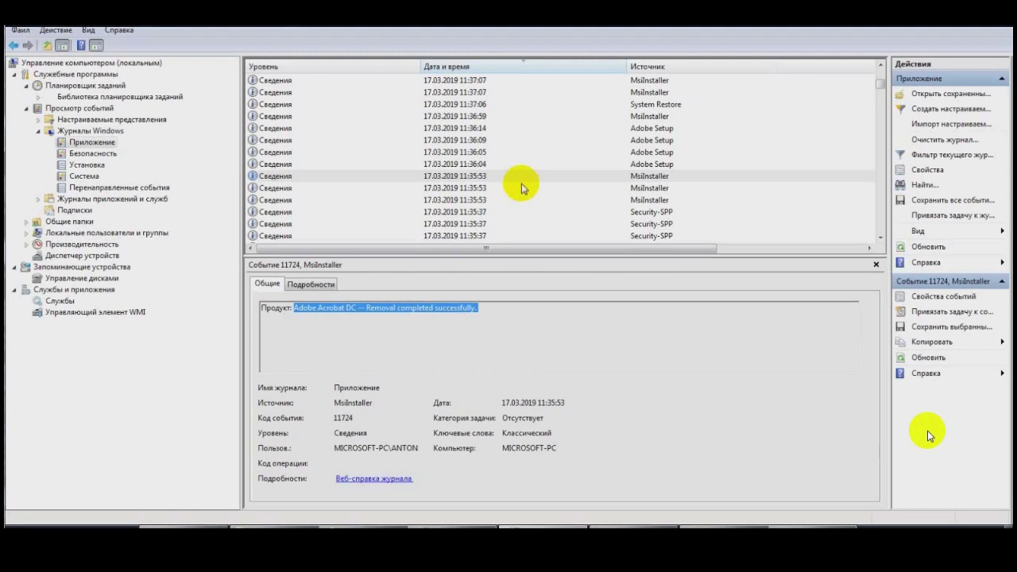
left_click(503, 200)
Read the MsiInstaller events of 17.03.2019 11:35:21 about removing Adobe Photoshop Lightroom 5.7.1
scroll(504, 190, "down", 2)
left_click(503, 188)
scroll(503, 187, "down", 2)
left_click(500, 187)
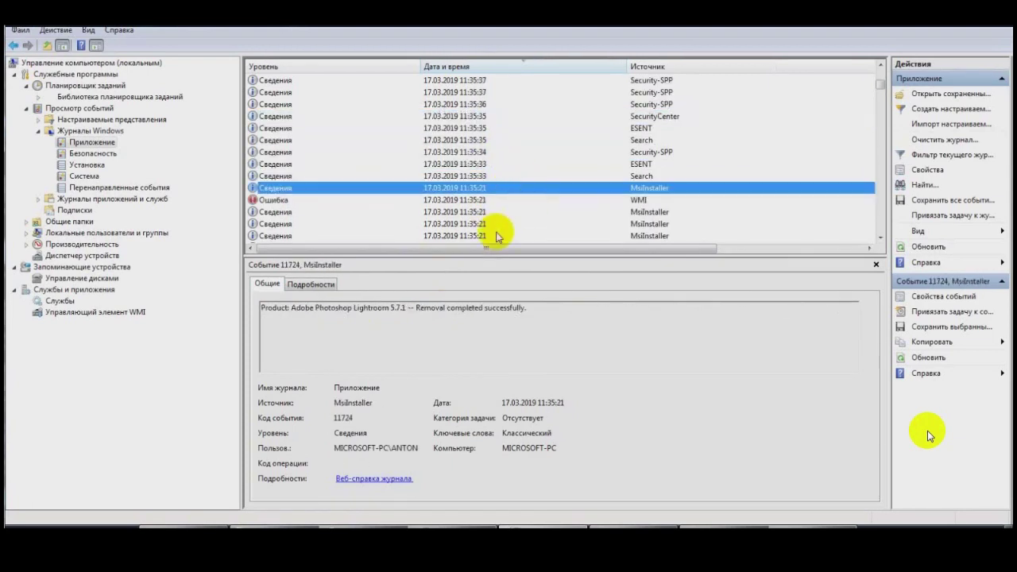
left_click(453, 309)
left_click(545, 212)
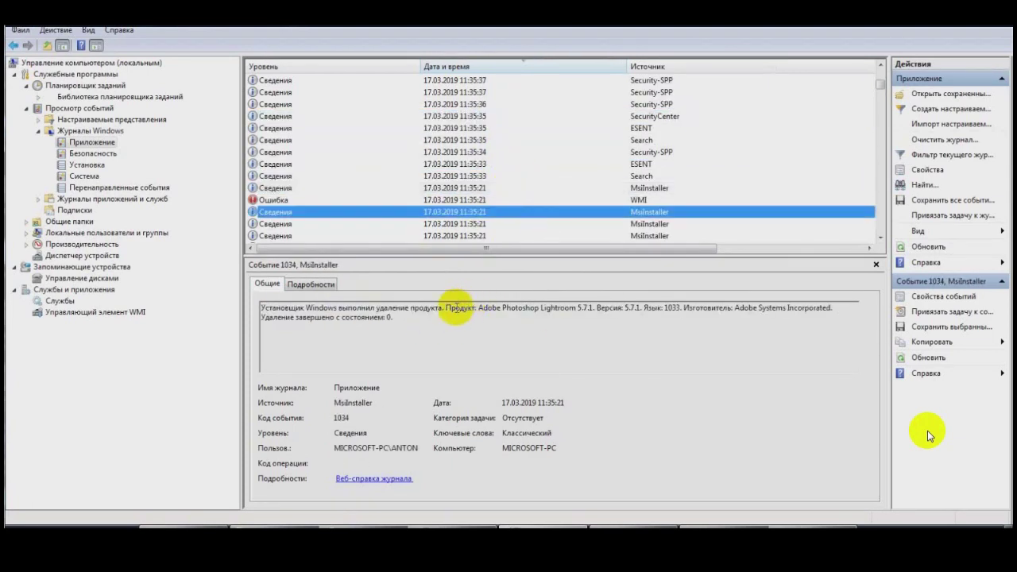
left_click_drag(480, 307, 714, 307)
left_click(518, 236)
Go through the MsiInstaller events of 17.03.2019 from 11:34:53 and the Adobe Setup event at 11:34:50
scroll(518, 235, "down", 3)
left_click(476, 140)
left_click(468, 152)
left_click(459, 164)
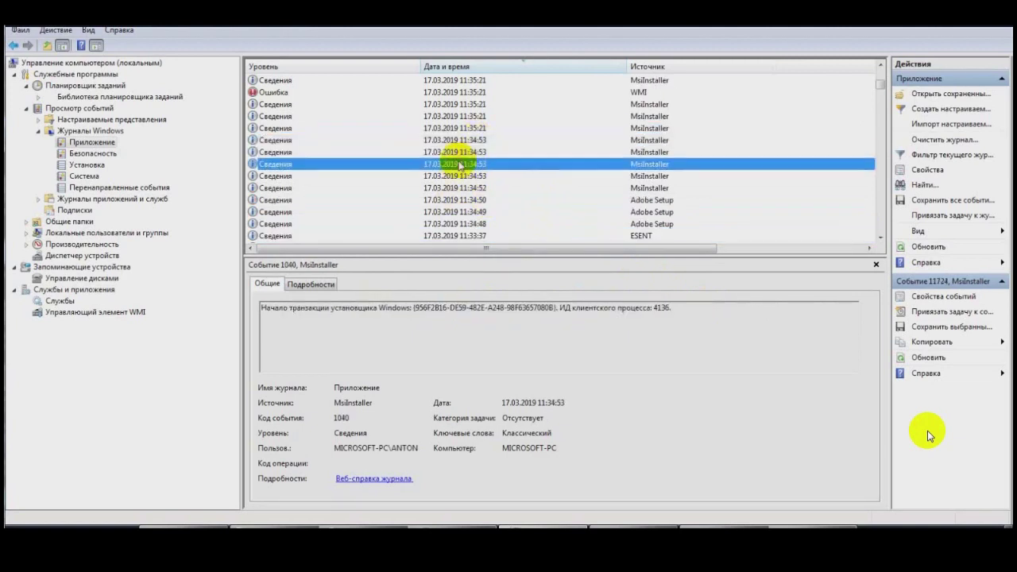
left_click(466, 176)
left_click(470, 188)
left_click(477, 200)
Read the Search and ESENT events of 17.03.2019 11:33:37 and the NortonSecurity events at 11:33:32
scroll(476, 164, "down", 5)
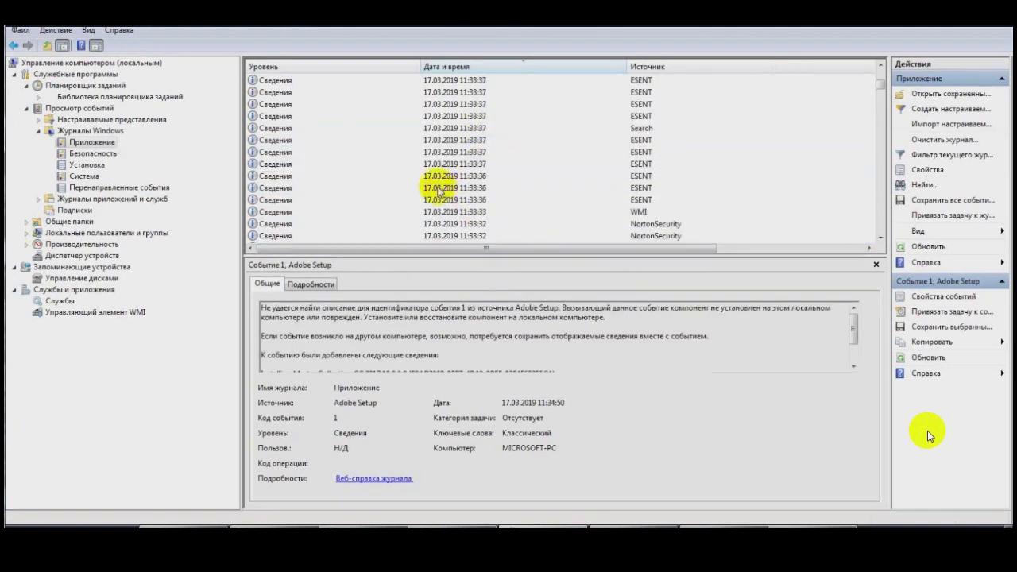
left_click(553, 129)
scroll(509, 151, "up", 2)
scroll(472, 165, "down", 2)
left_click(469, 140)
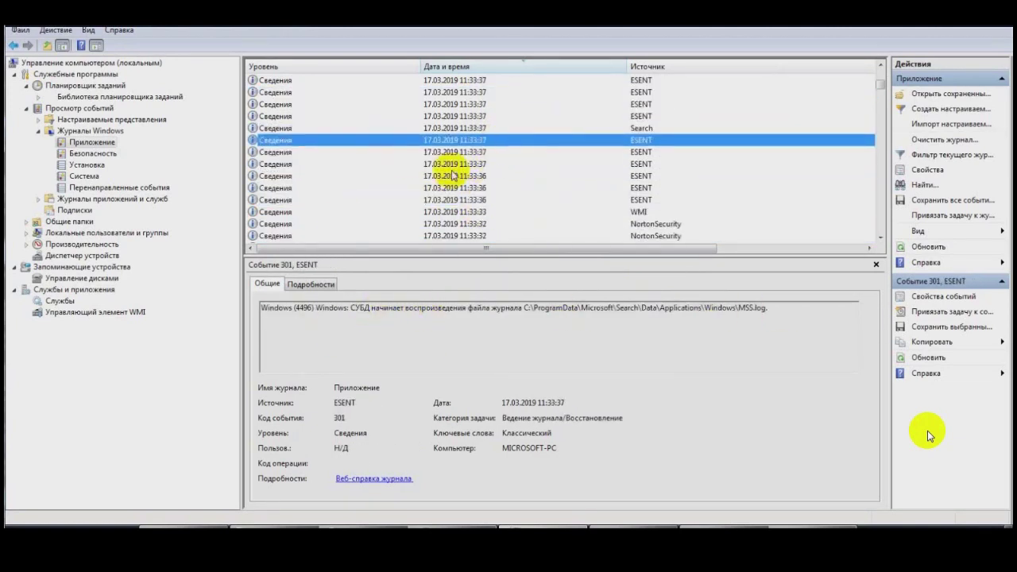
left_click(488, 224)
left_click(493, 236)
Go through the service and user profile events of 17.03.2019 logged from 11:33:32 back to 11:33:10
scroll(493, 237, "down", 2)
left_click(504, 200)
left_click(506, 212)
mouse_move(369, 308)
left_mouse_down()
mouse_move(262, 308)
mouse_move(388, 307)
left_mouse_up()
left_click(538, 224)
scroll(539, 225, "down", 2)
left_click(528, 176)
left_click(531, 200)
Read the MsiInstaller events of 17.03.2019 11:30:57 about removing PDF Settings CS6
scroll(536, 202, "down", 1)
scroll(541, 204, "down", 1)
left_click(538, 200)
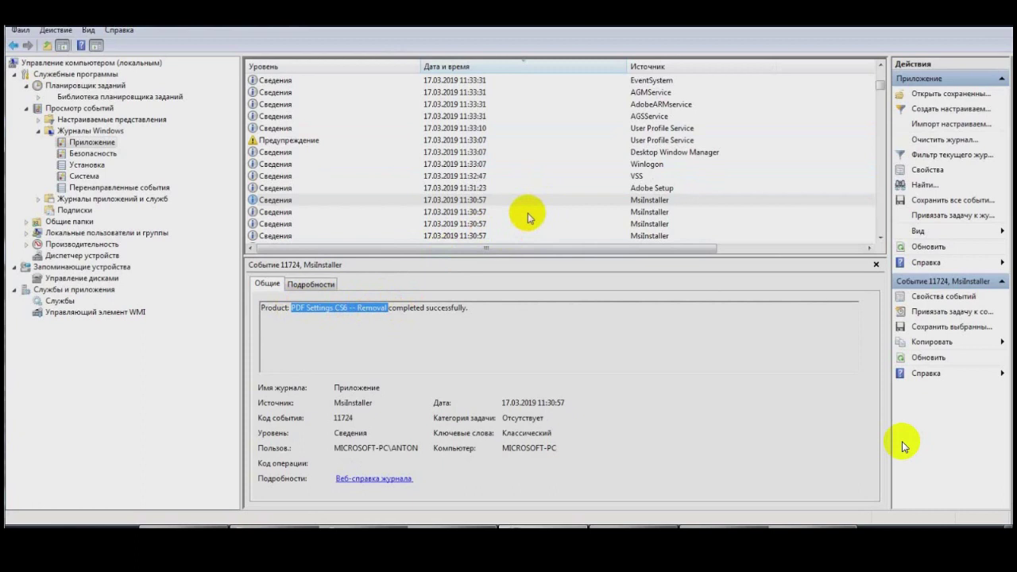
left_click(520, 236)
Read the 17.03.2019 11:29:58 MsiInstaller event about removing Acronis Disk Director 12 and the transaction event at 11:29:39
scroll(512, 214, "down", 2)
scroll(510, 209, "down", 1)
left_click(512, 176)
left_click_drag(596, 316, 582, 306)
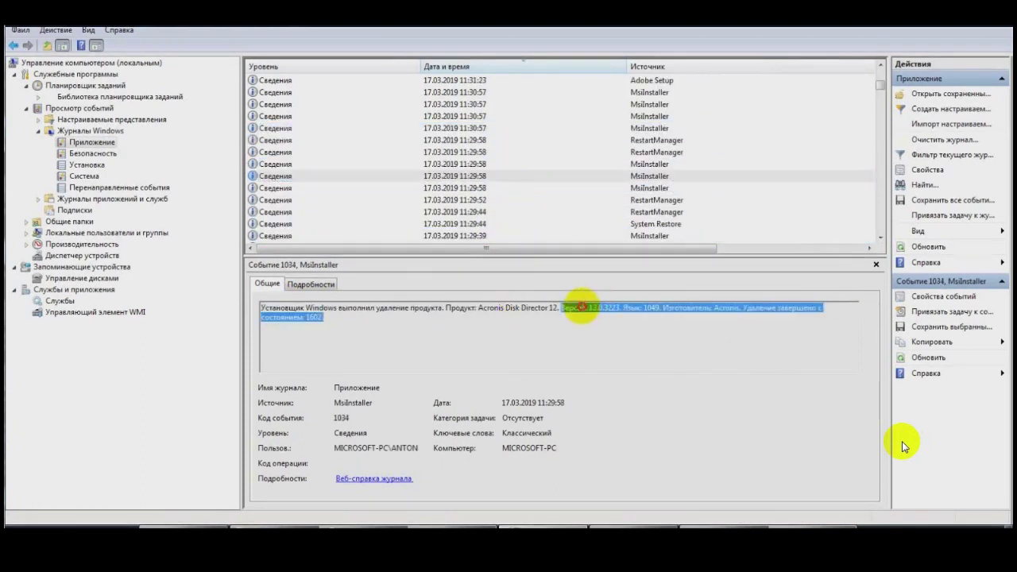
scroll(528, 190, "down", 2)
left_click(539, 167)
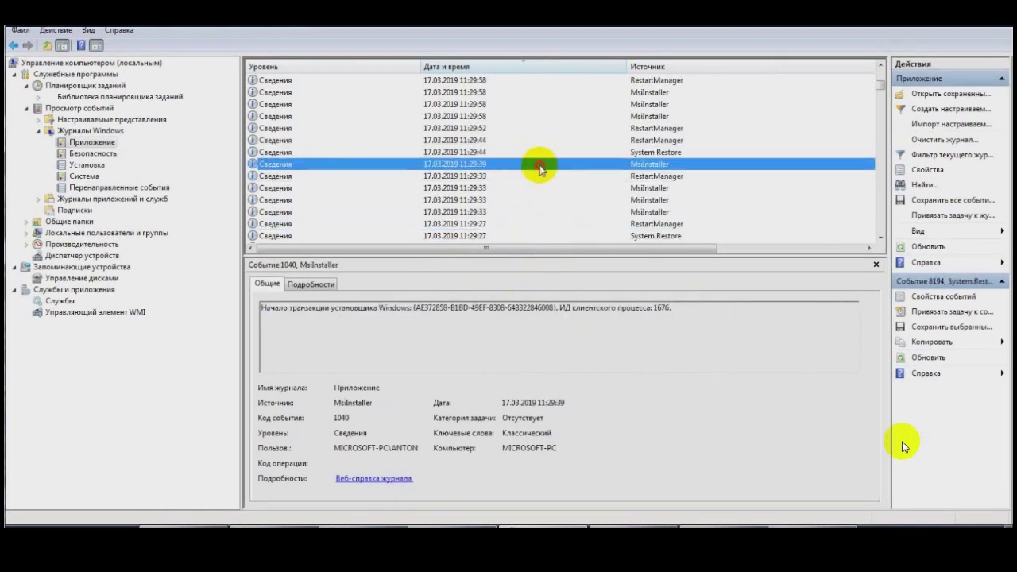
Read the MsiInstaller events of 17.03.2019 11:29:33 and the one about removing 2ГИС 3.16.3.0 at 11:29:06
left_click(532, 188)
left_click_drag(291, 308, 404, 309)
left_click(535, 200)
scroll(535, 200, "down", 1)
left_click(525, 211)
left_click(503, 236)
left_click_drag(445, 309, 613, 314)
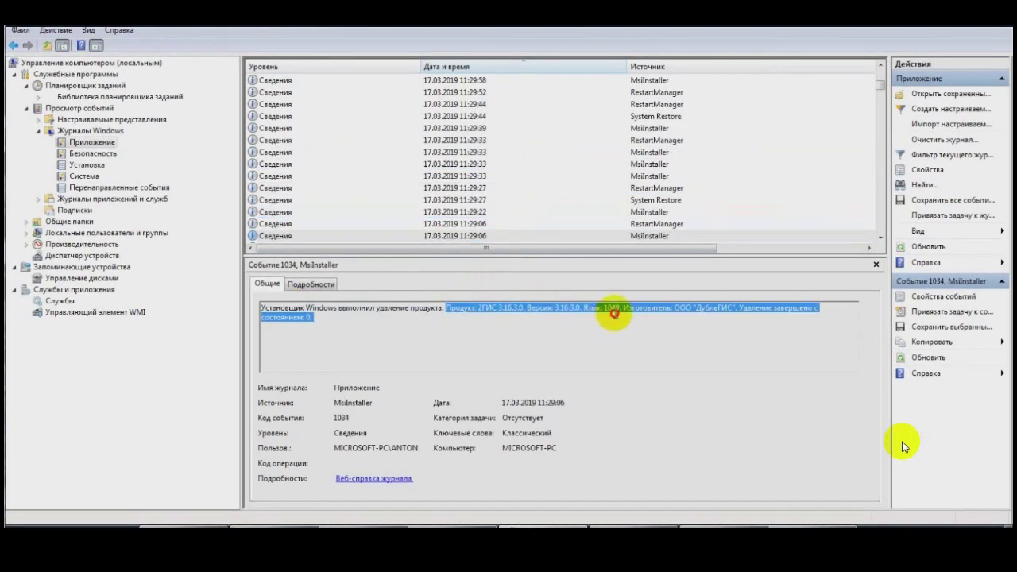
Go through the older 17.03.2019 entries down to the 4:29:05 Windows Error Reporting event and the 0:51:32 Defrag event
scroll(500, 171, "down", 3)
left_click(511, 151)
left_click(496, 176)
left_click(569, 187)
scroll(530, 191, "down", 5)
left_click(530, 200)
left_click(531, 212)
left_click_drag(261, 308, 583, 305)
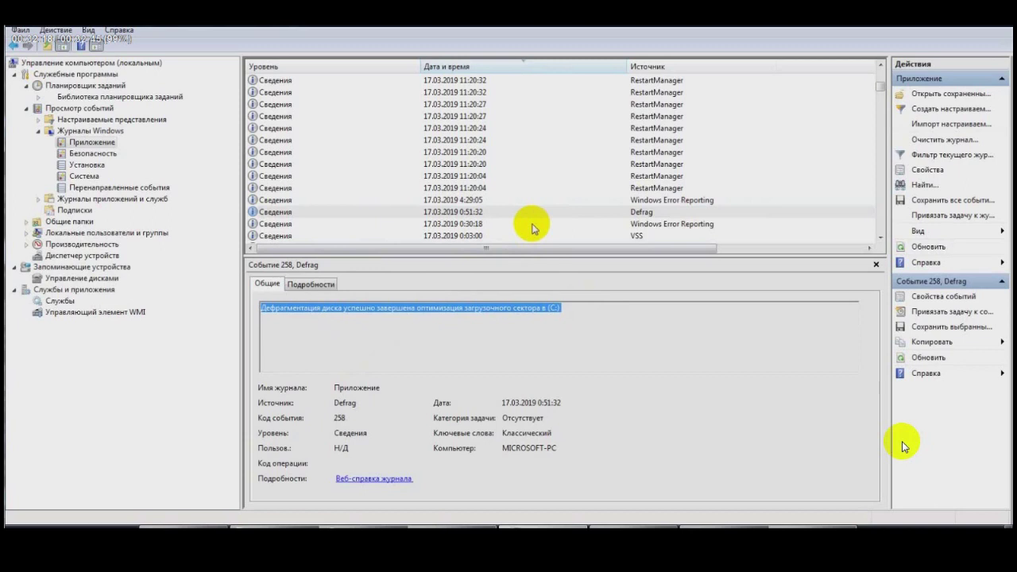
Go through the older Application log entries from 17.03.2019 back to 07.03.2019, including the Windows Error Reporting event of 15.03.2019 and Defrag event of 11.03.2019
left_click(531, 223)
scroll(529, 199, "down", 7)
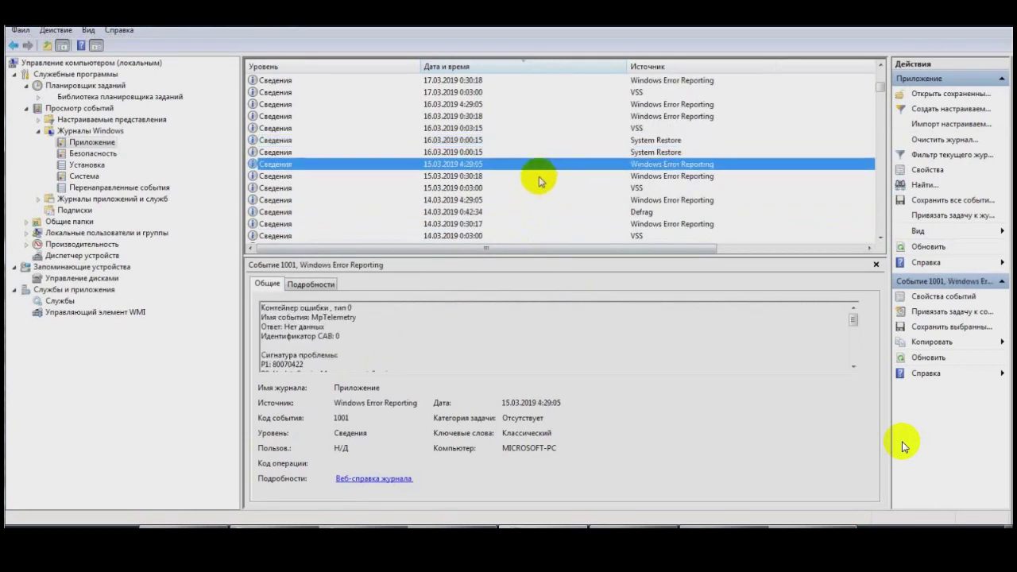
left_click(529, 200)
scroll(460, 205, "down", 4)
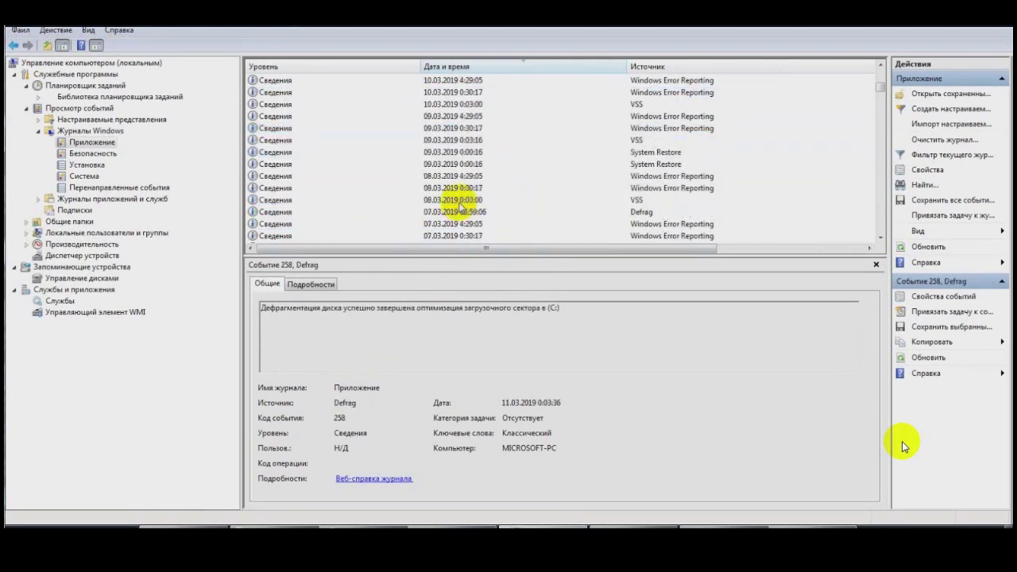
scroll(460, 205, "down", 10)
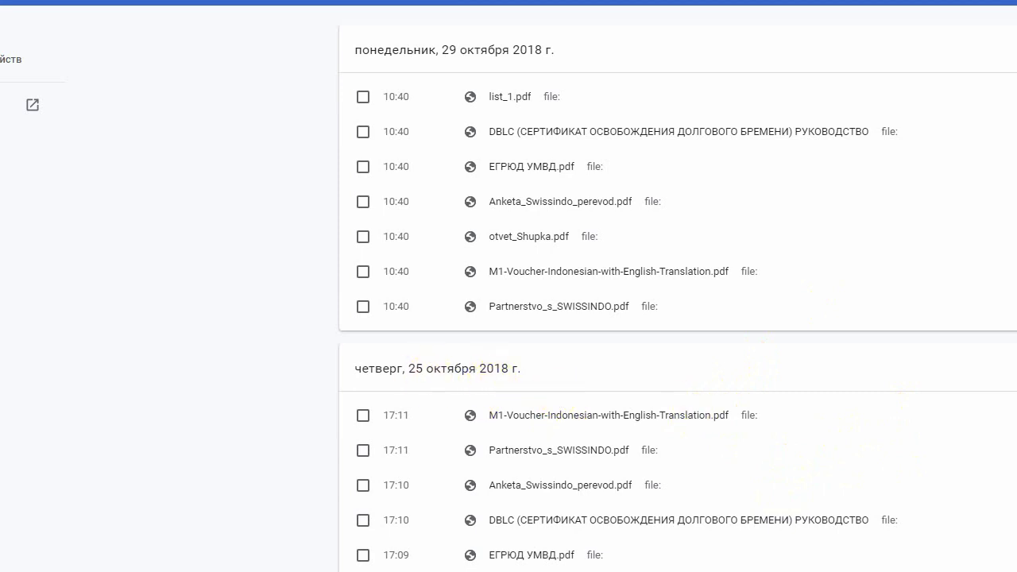
Switch to the browser history and examine the entries from 29 October back to 24 September 2018, especially the PDF files listed under 28 September
scroll(678, 317, "down", 15)
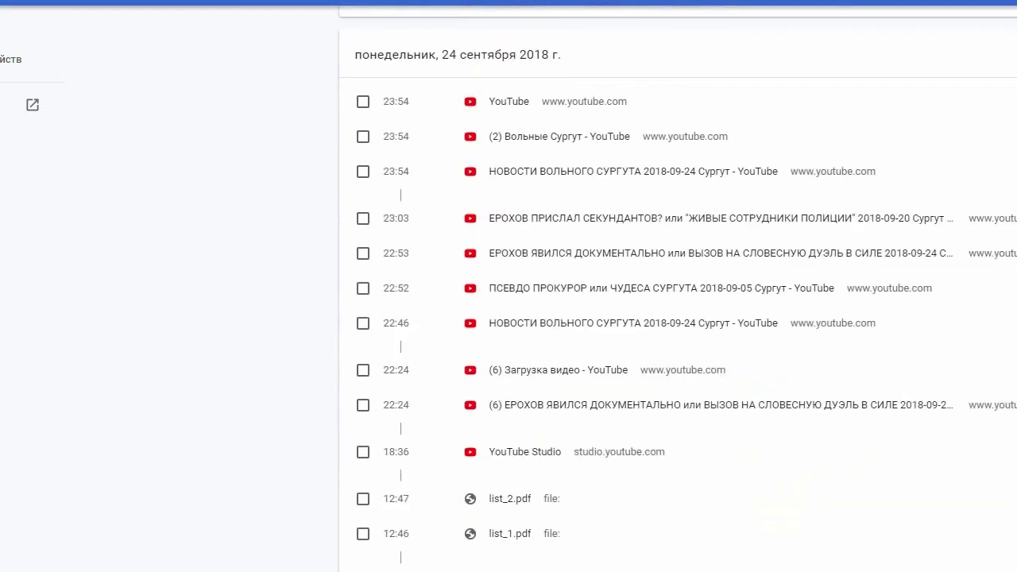
scroll(677, 318, "up", 15)
scroll(677, 318, "down", 10)
scroll(677, 317, "up", 1)
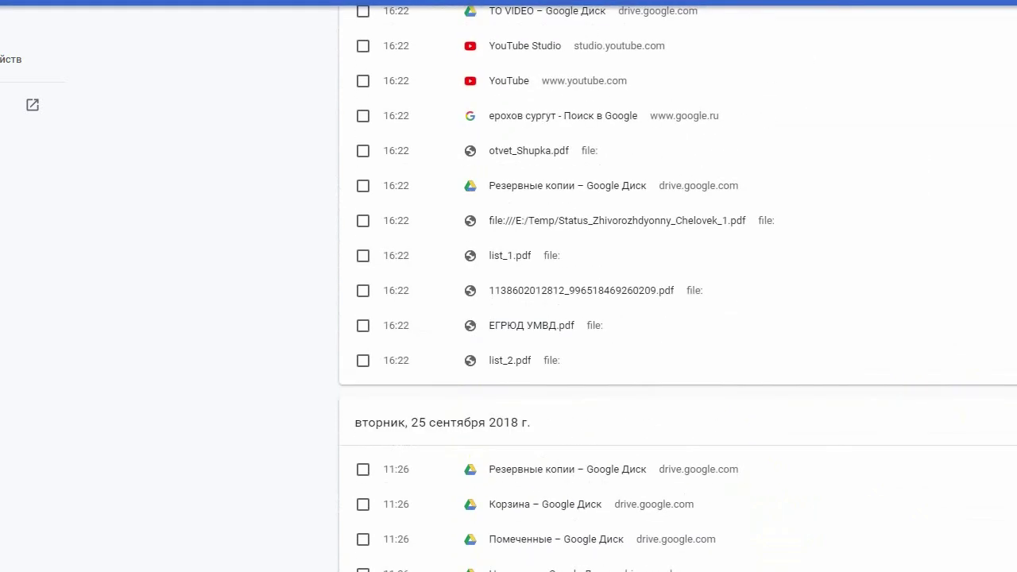
scroll(677, 318, "up", 2)
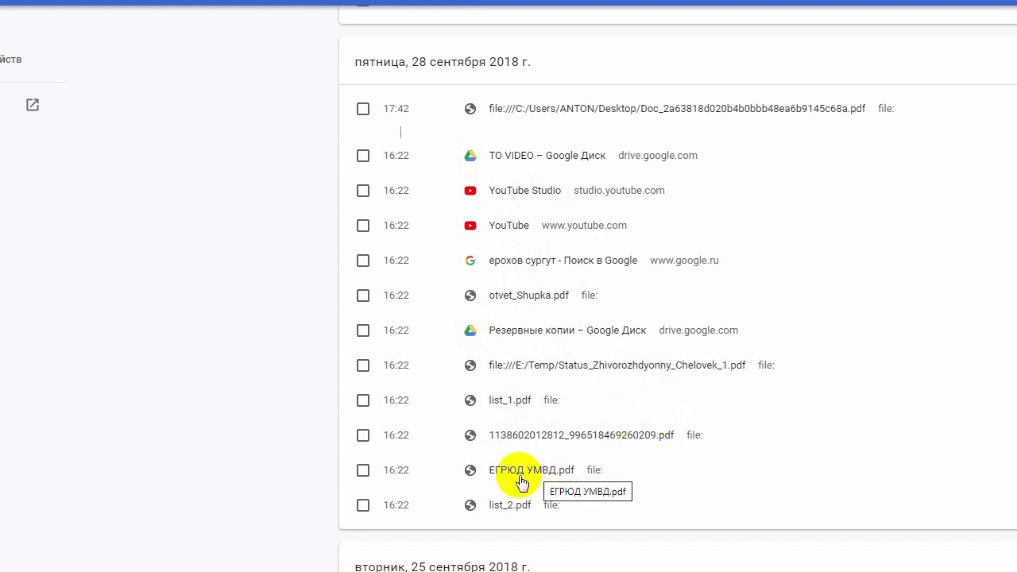
scroll(583, 452, "down", 3)
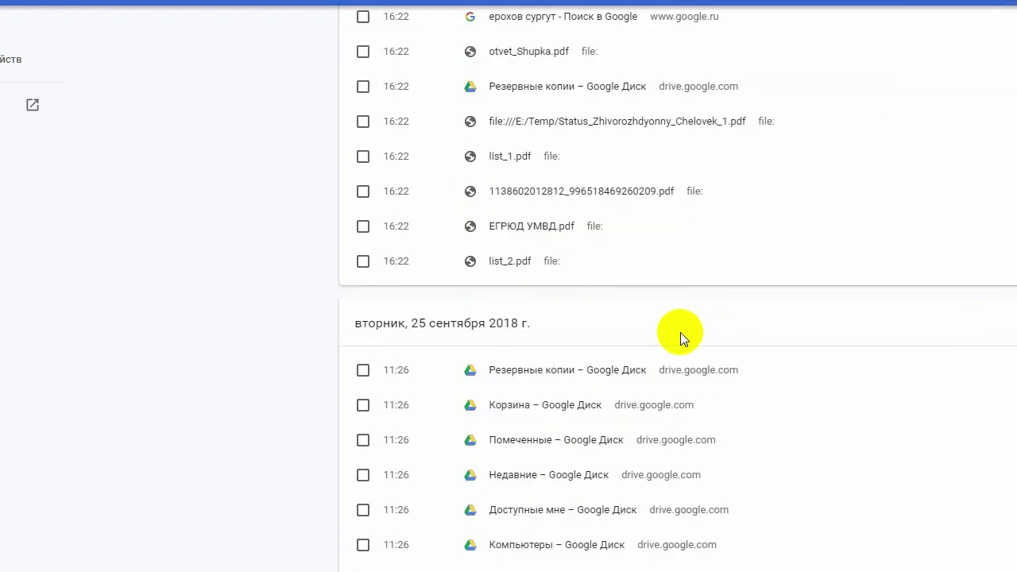
scroll(681, 330, "up", 4)
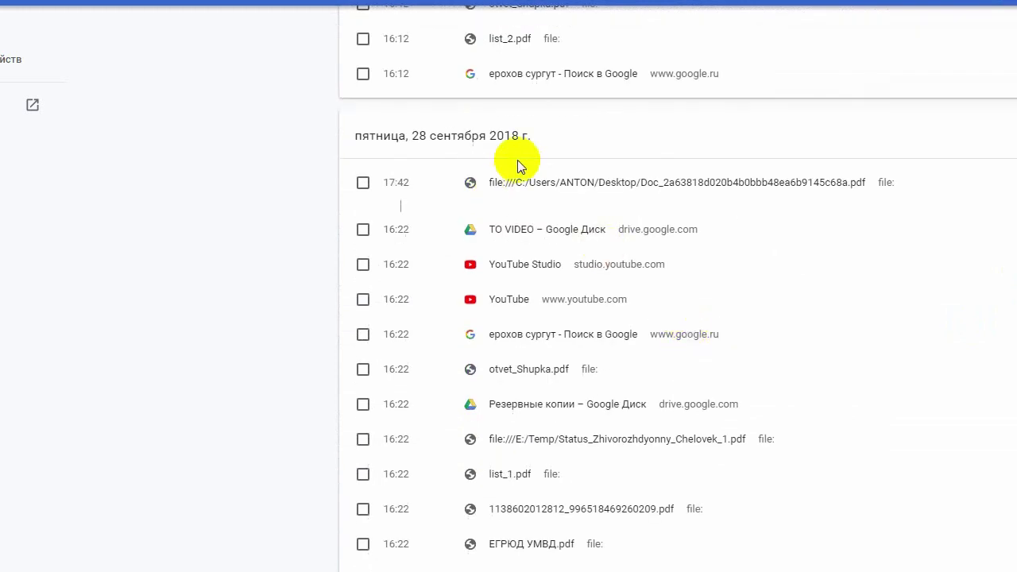
Review the browser history of 15, 17, 21, 25 and 29 October 2018 in order, checking the visited sites and opened PDF files
scroll(517, 165, "up", 7)
scroll(562, 181, "up", 4)
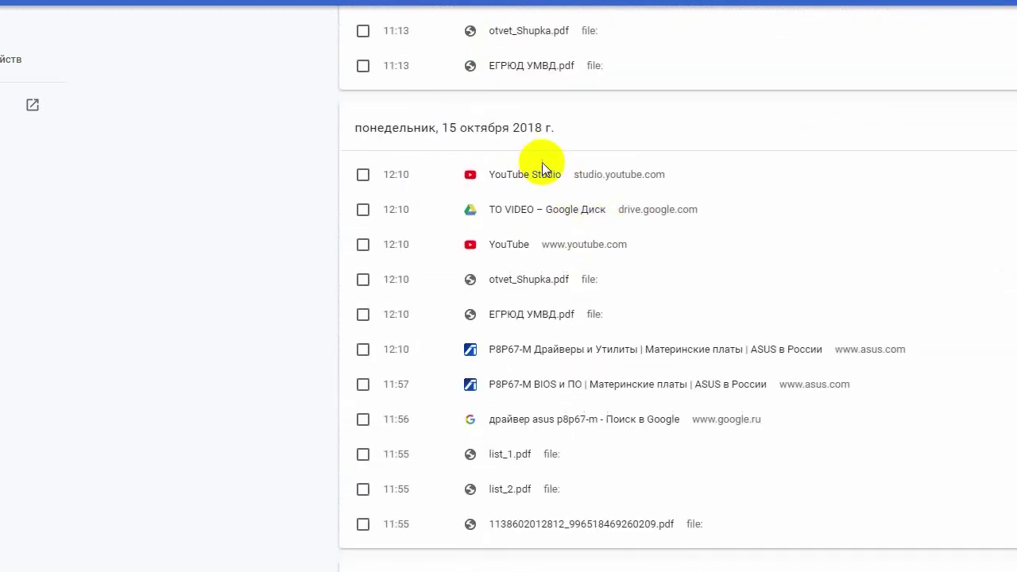
scroll(638, 191, "up", 4)
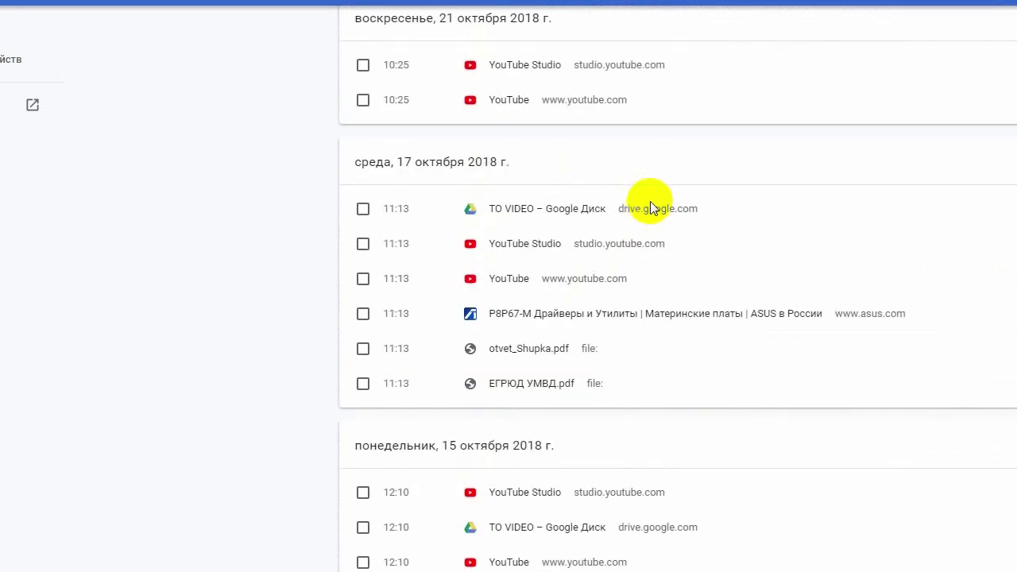
scroll(636, 242, "up", 4)
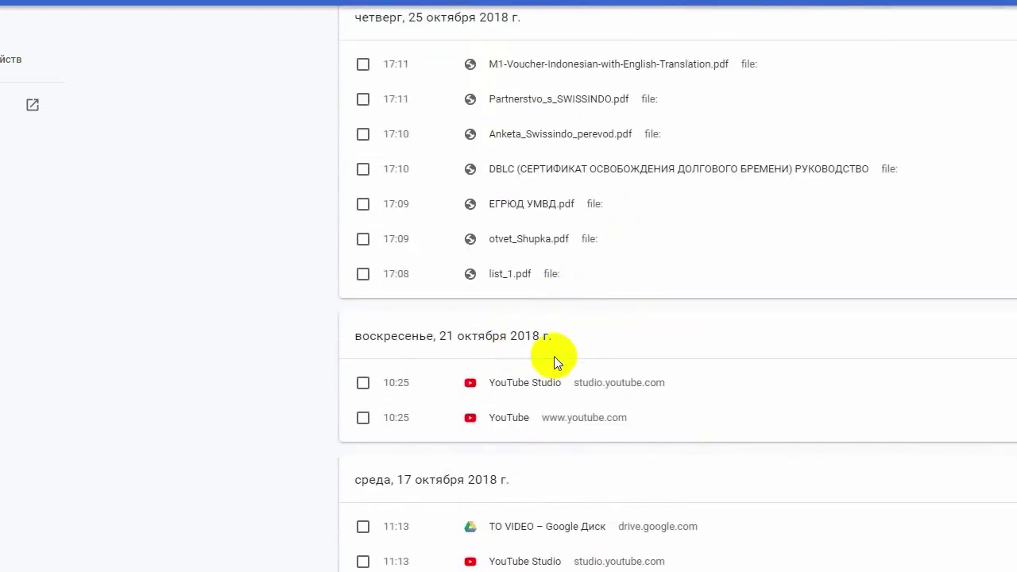
scroll(554, 361, "up", 2)
scroll(562, 189, "up", 2)
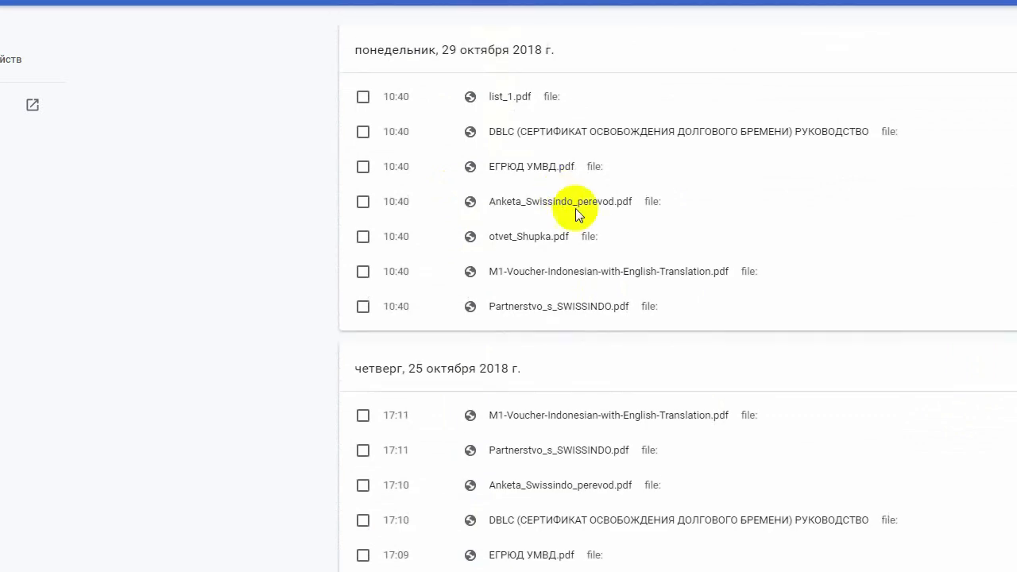